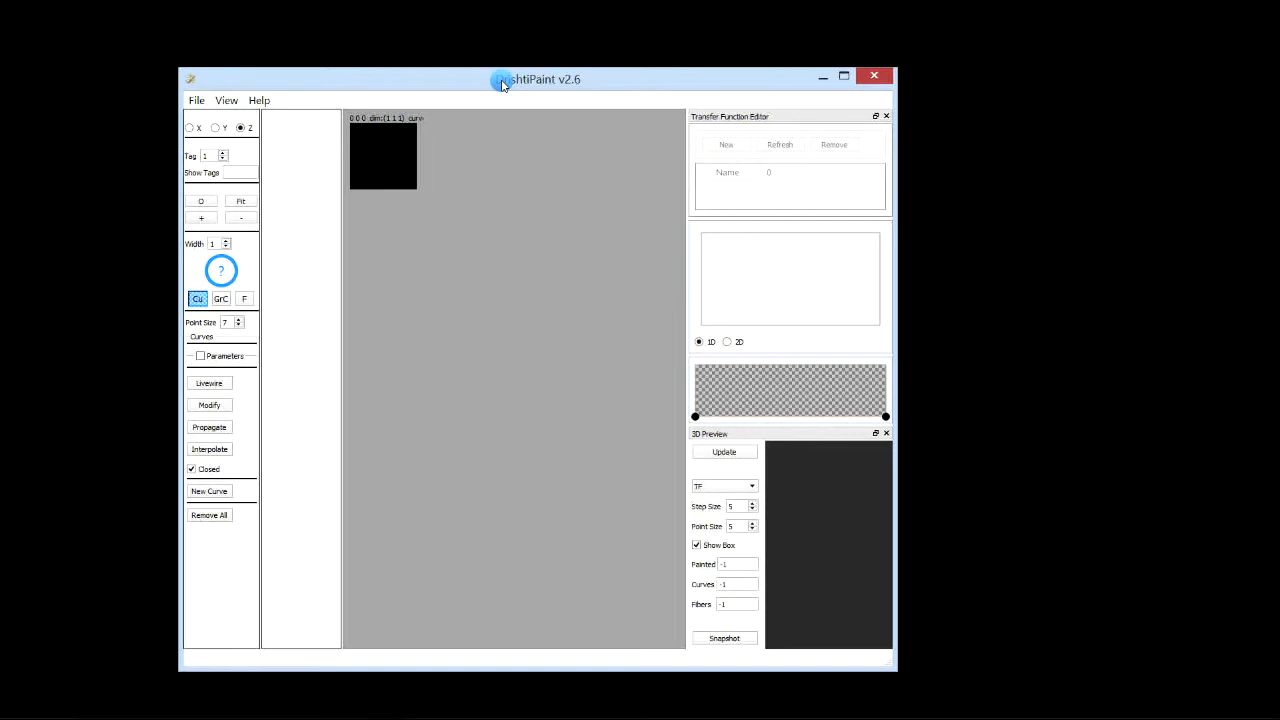
Step: Open the recent file test.pvl.nc and enlarge the application window
left_click(195, 101)
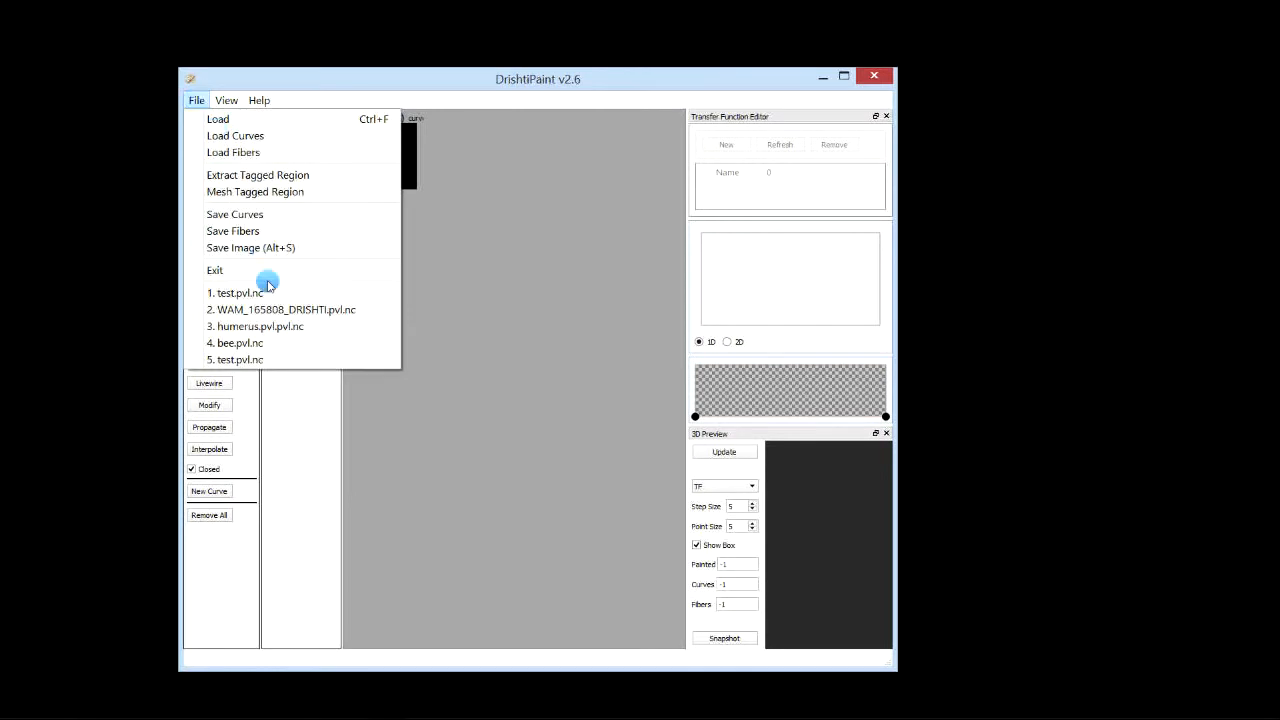
left_click(240, 360)
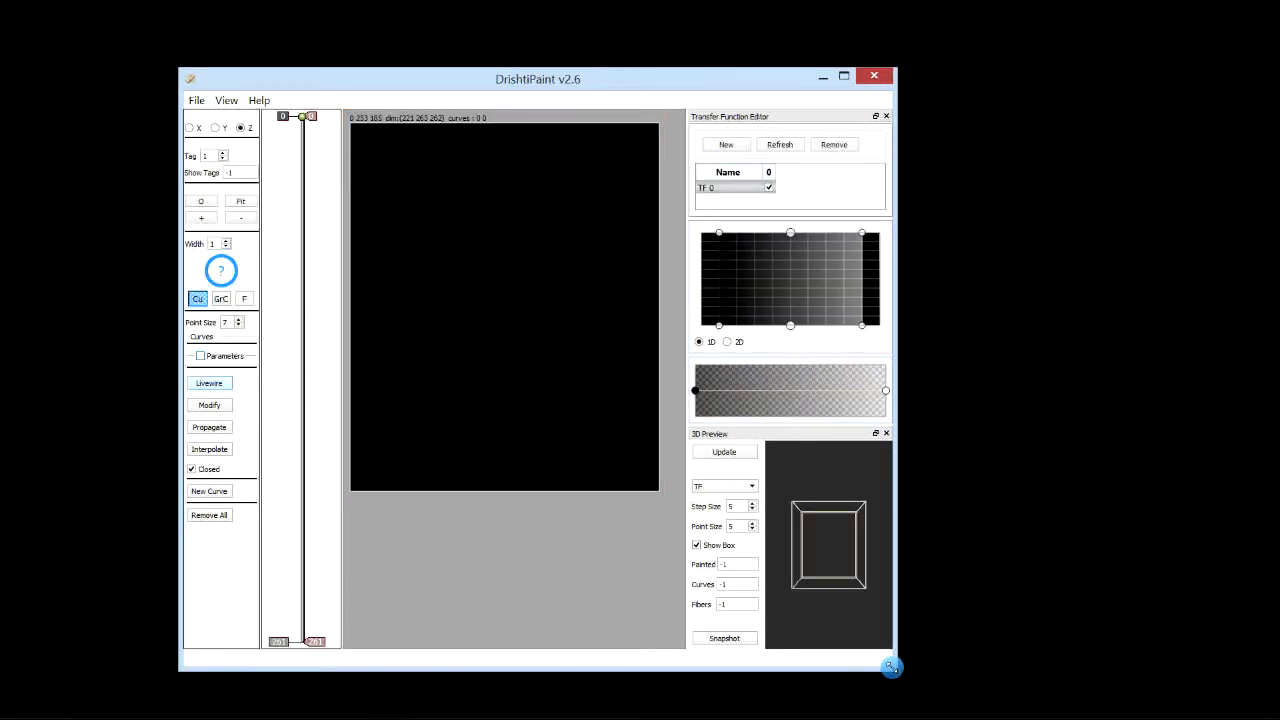
left_click_drag(891, 667, 1188, 645)
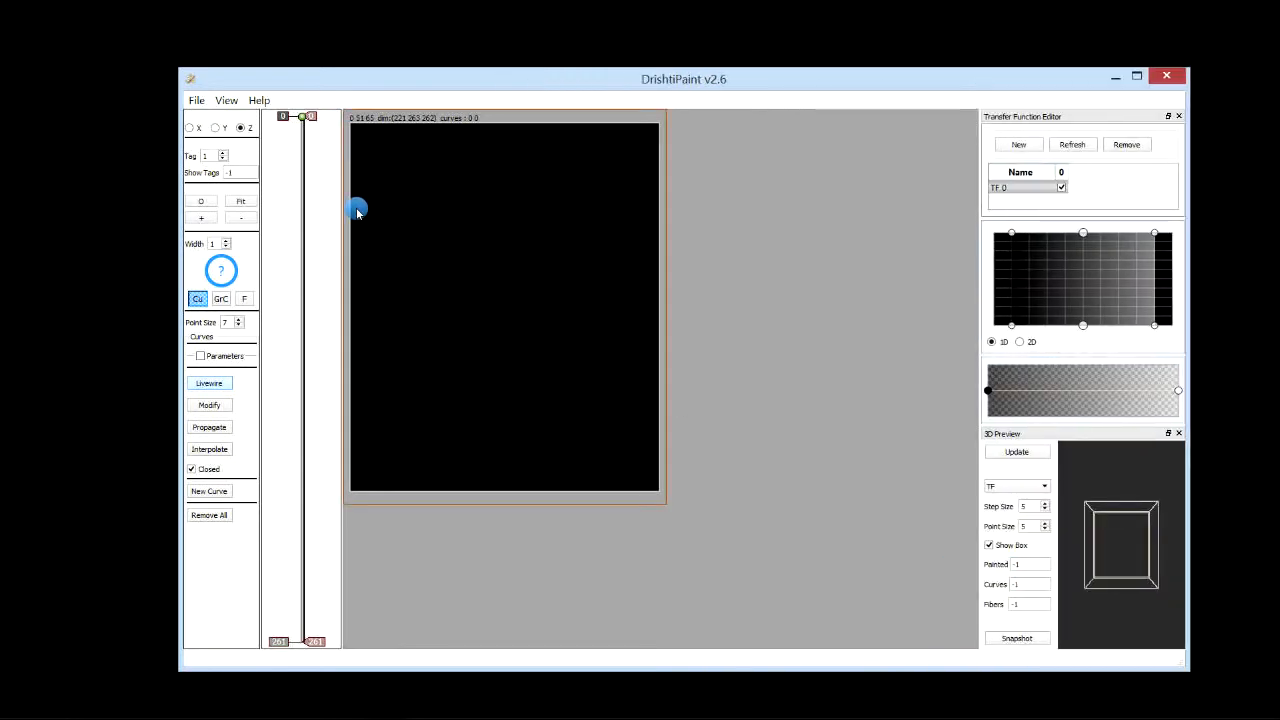
Step: Close the Transfer Function Editor panel
left_click_drag(286, 249, 286, 283)
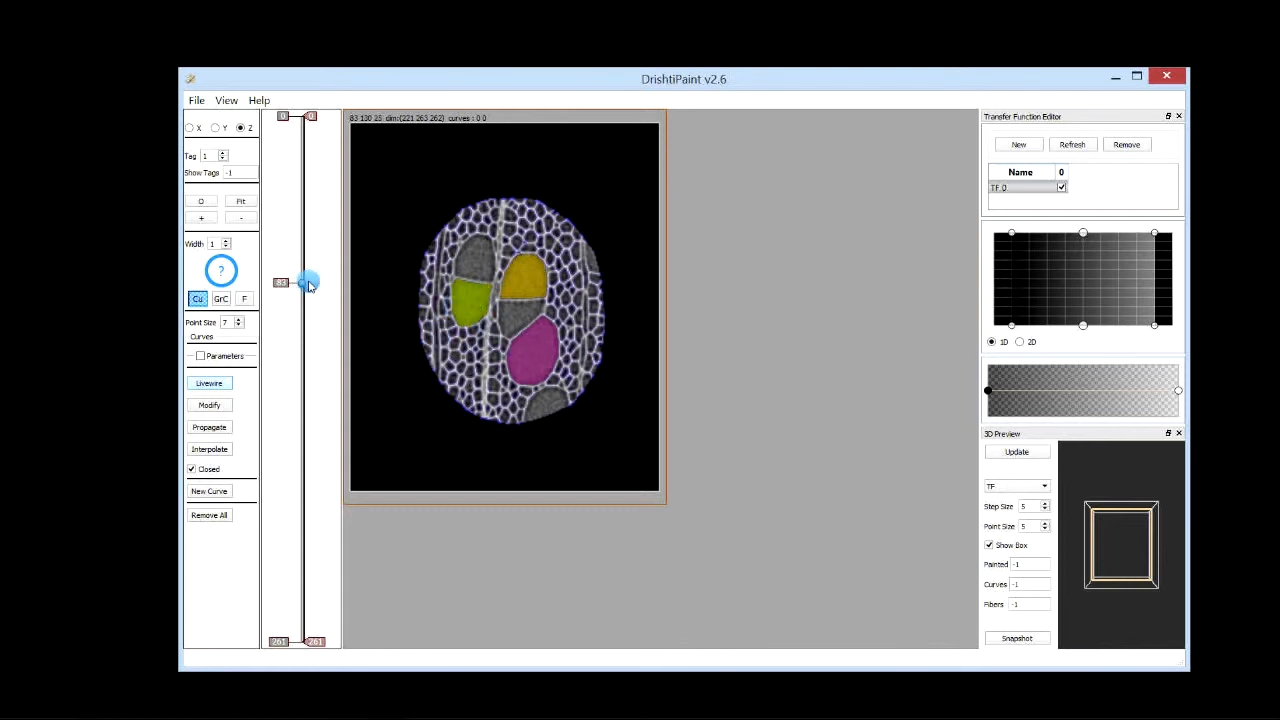
left_click_drag(309, 285, 290, 307)
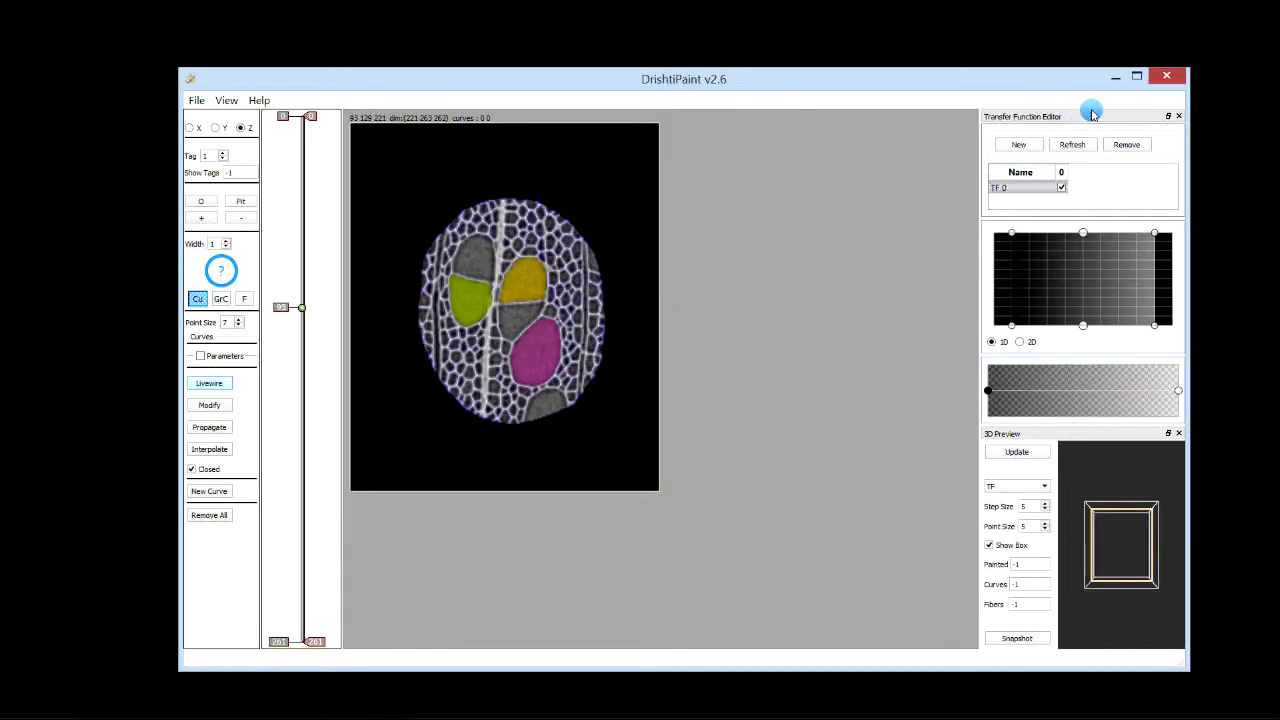
left_click(1180, 116)
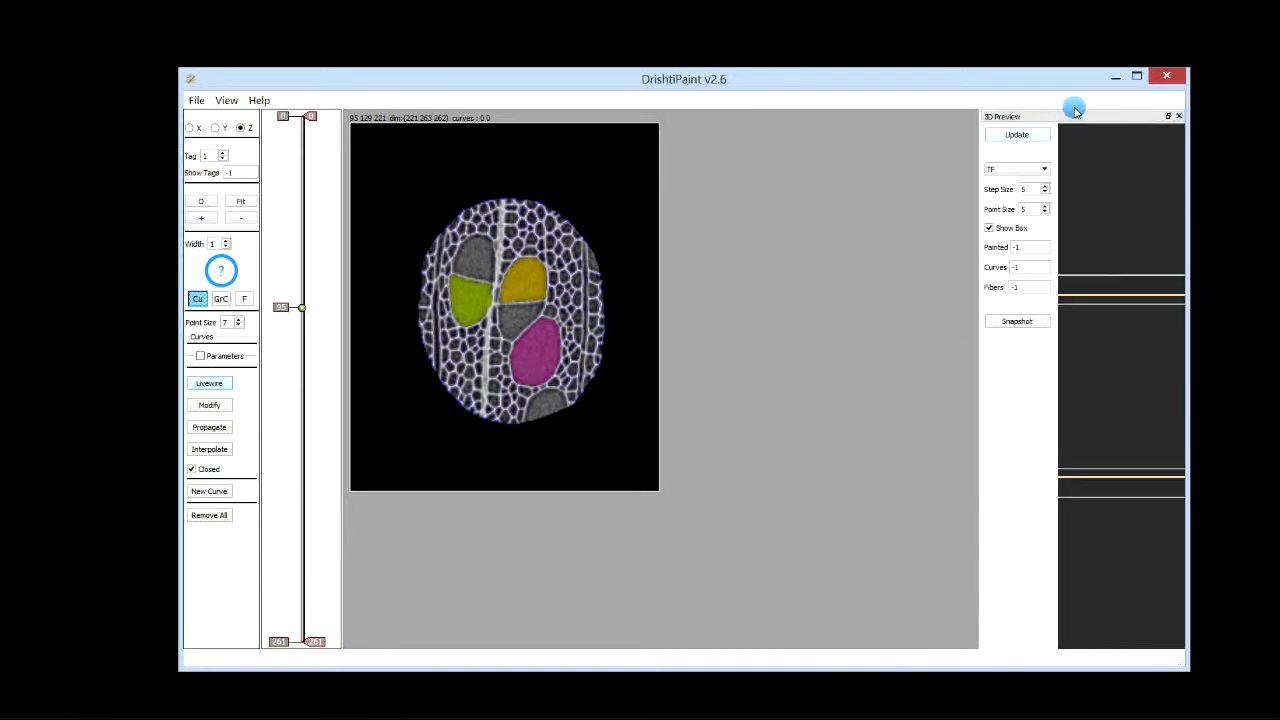
Step: Undock the 3D Preview panel into a floating window and enlarge it
left_click_drag(1061, 116, 928, 88)
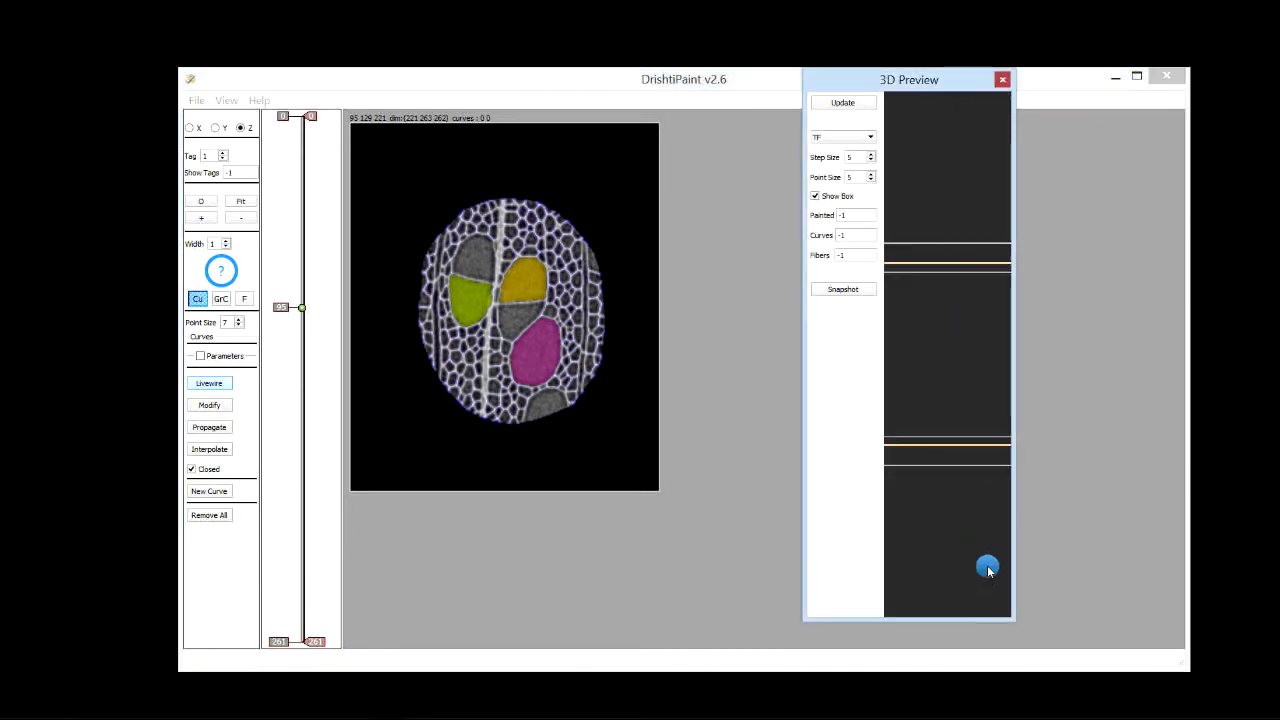
left_click_drag(1010, 621, 1172, 558)
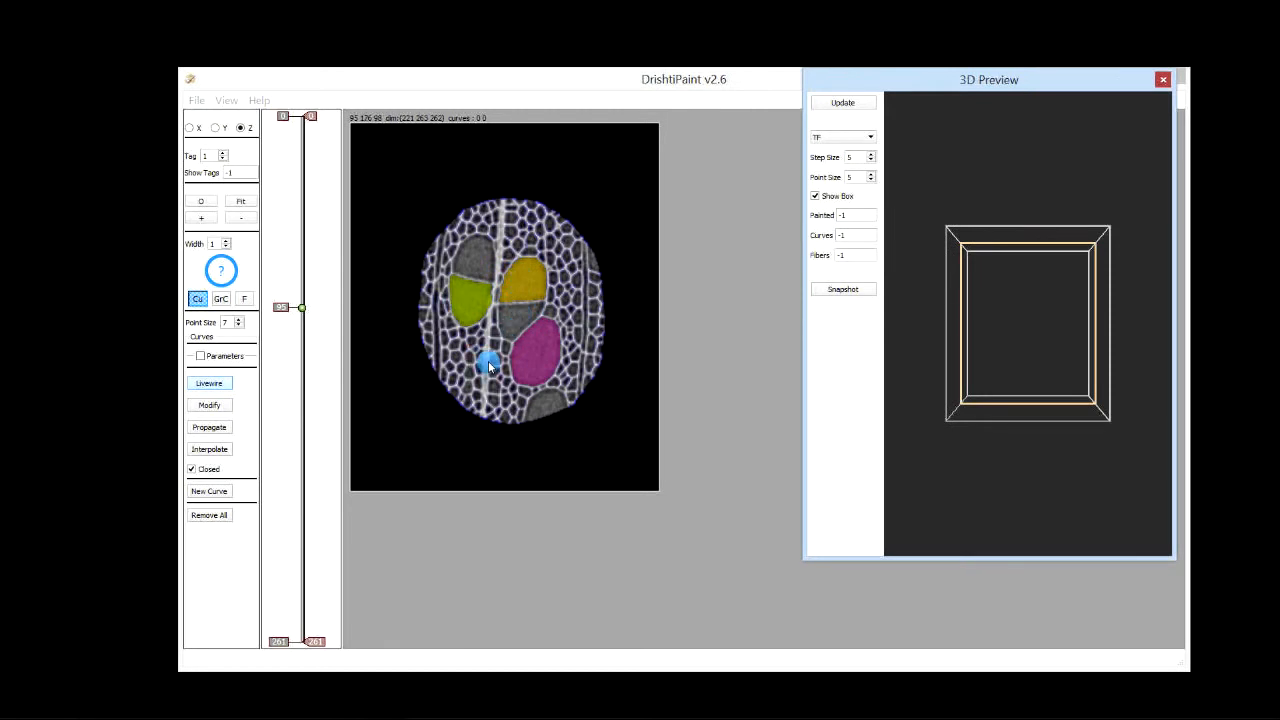
Step: Arrange the main window and the floating 3D Preview window side by side
left_click(299, 354)
left_click_drag(299, 356, 301, 315)
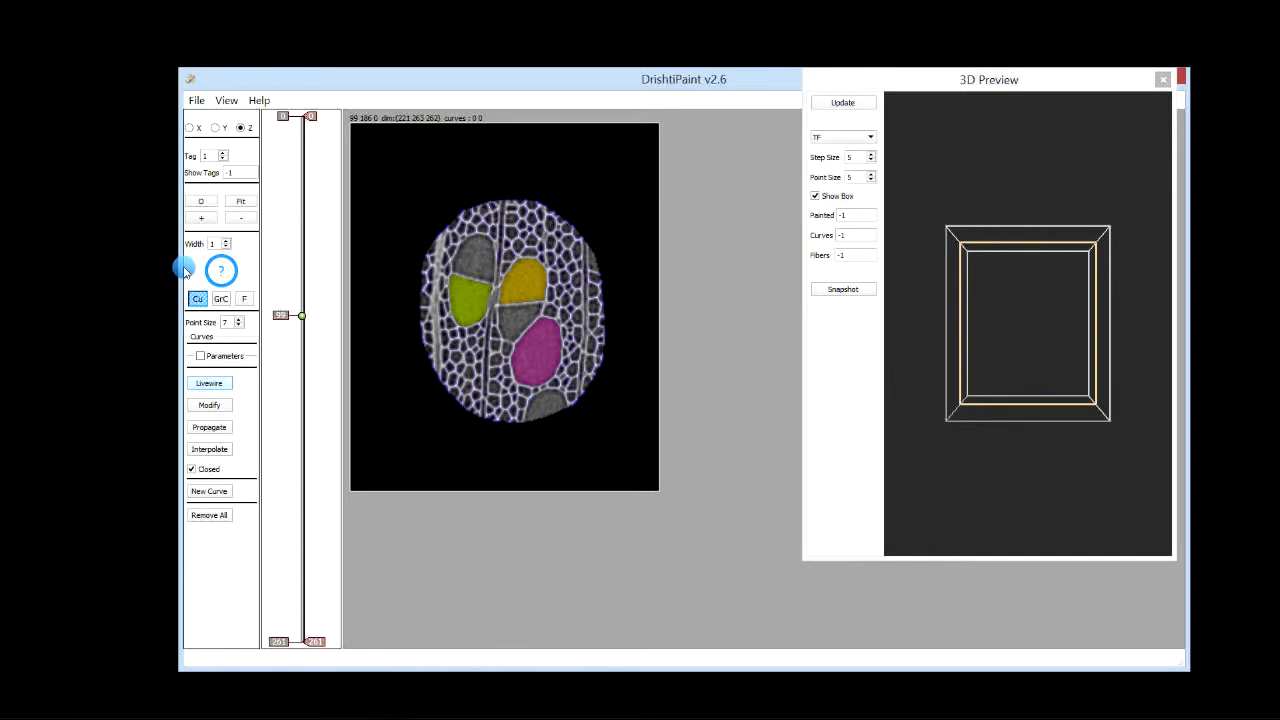
left_click_drag(180, 270, 94, 266)
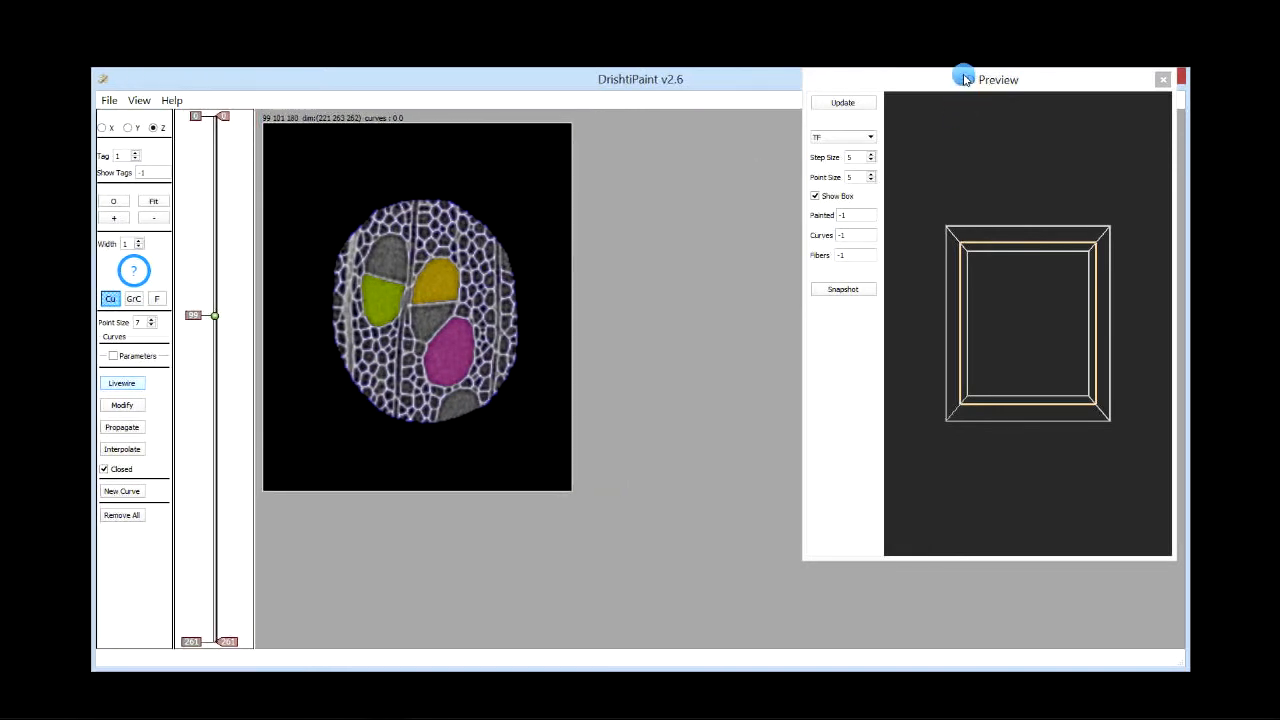
left_click_drag(963, 82, 905, 144)
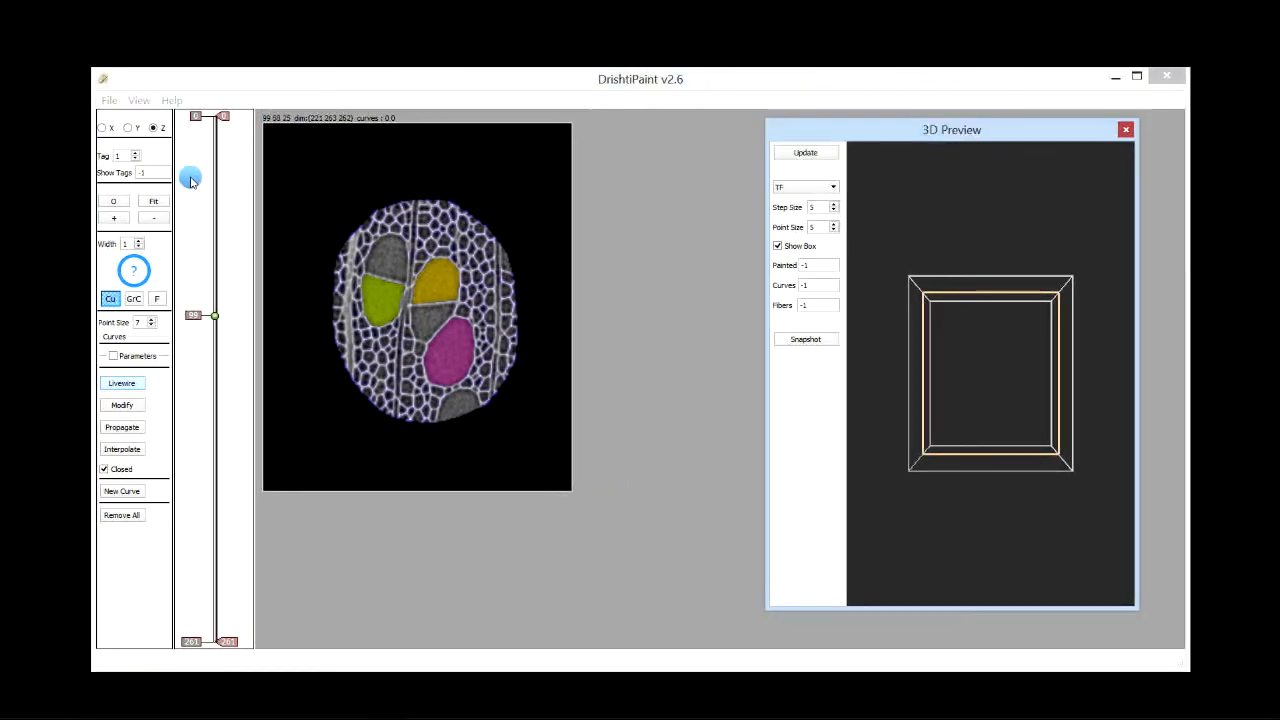
Step: Switch to fiber mode and start a new fiber
left_click(157, 300)
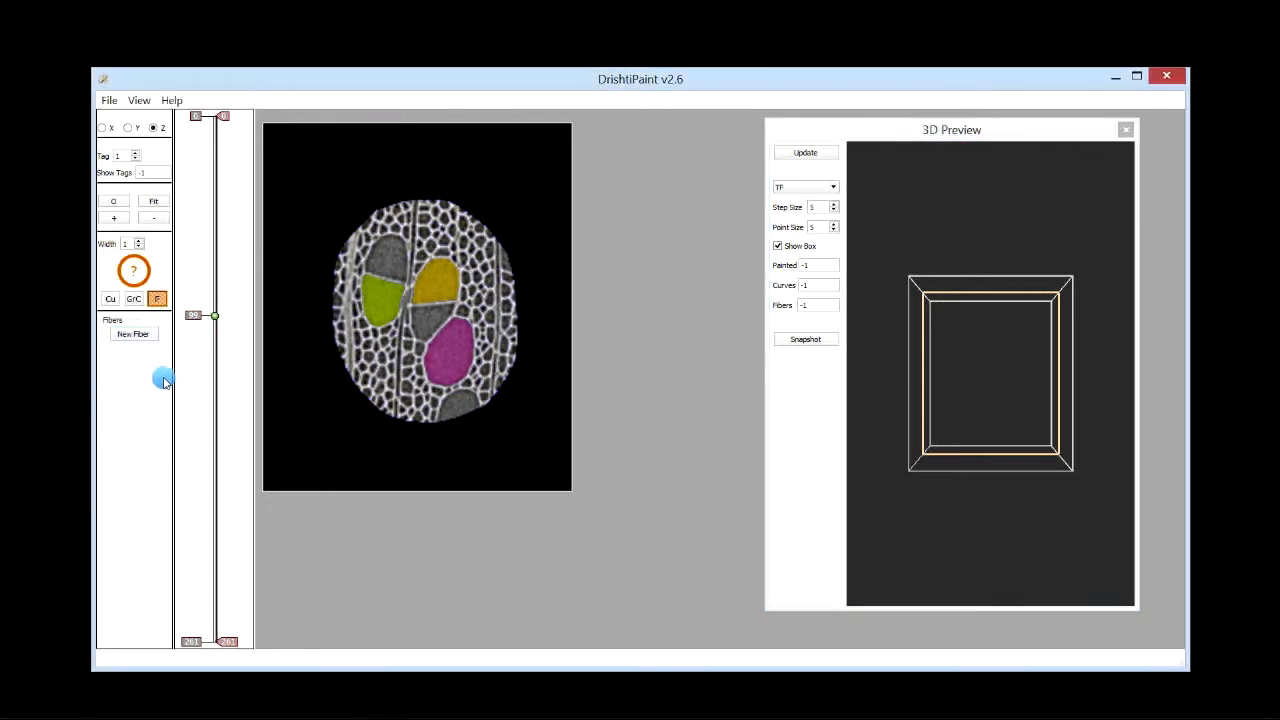
left_click(136, 335)
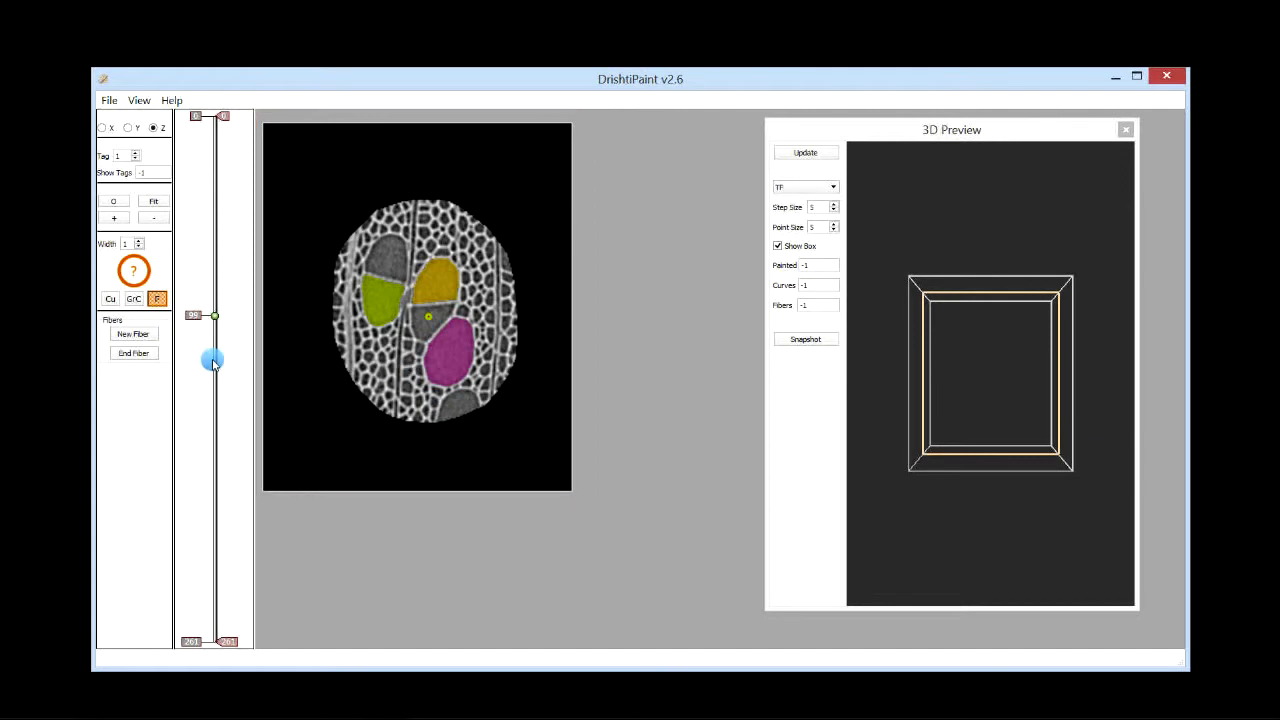
Step: Place fiber points in the dark cell between the yellow and magenta regions on slices near the bottom and top
left_click_drag(209, 357, 195, 490)
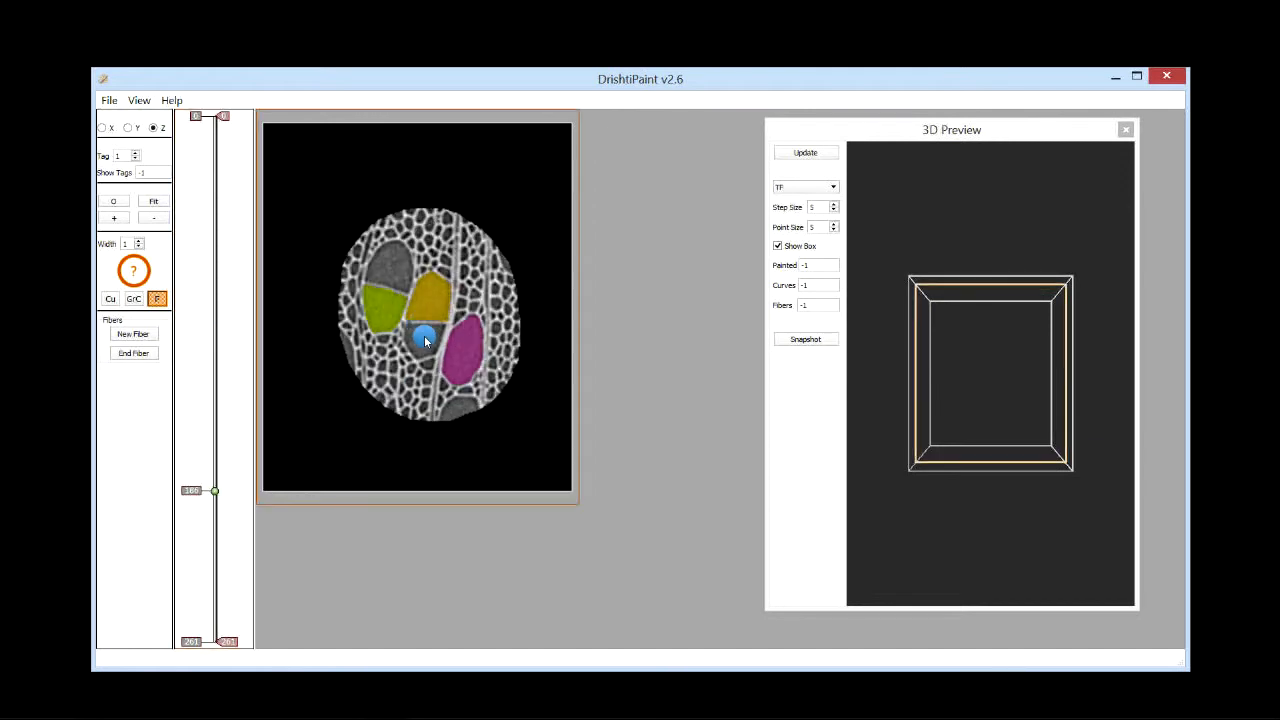
left_click(423, 339)
left_click_drag(960, 454, 988, 328)
left_click(449, 420)
left_click_drag(200, 574, 211, 178)
left_click(430, 341)
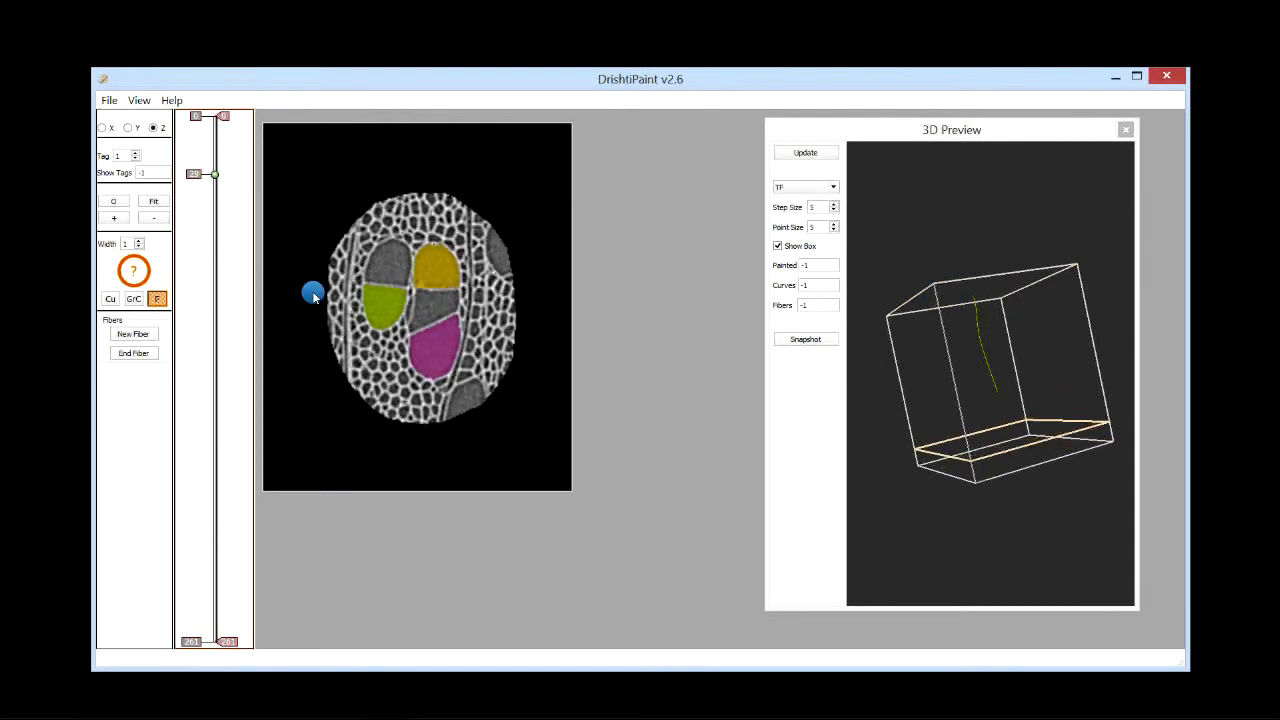
Step: Add more fiber points in the same cell on slices near the top of the stack
left_click_drag(986, 509, 975, 425)
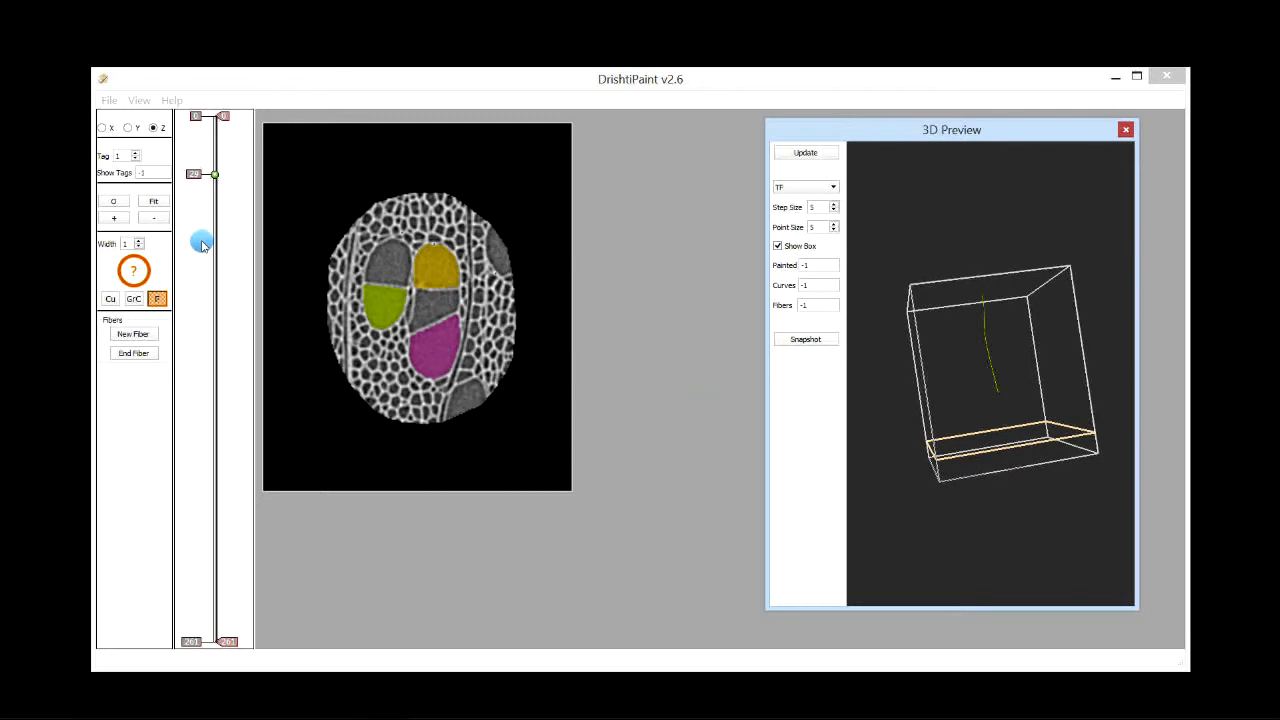
mouse_move(200, 240)
left_mouse_down()
mouse_move(204, 286)
mouse_move(214, 228)
left_mouse_up()
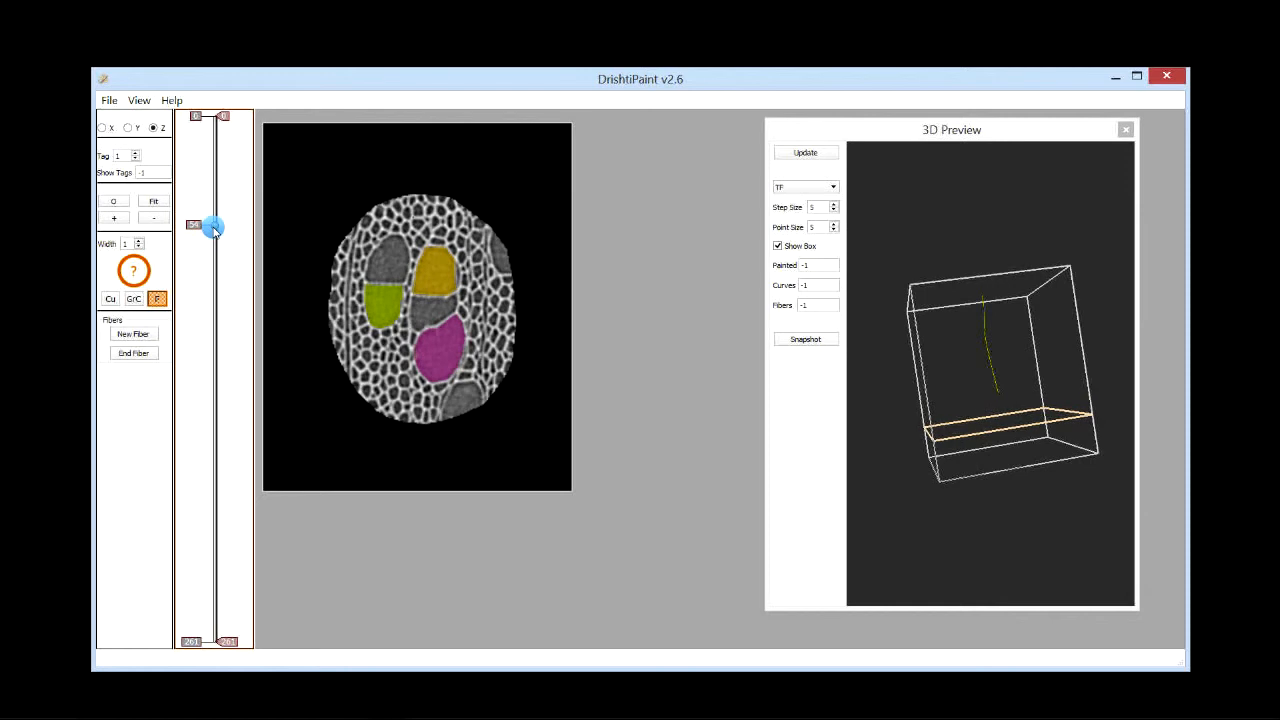
left_click(480, 314)
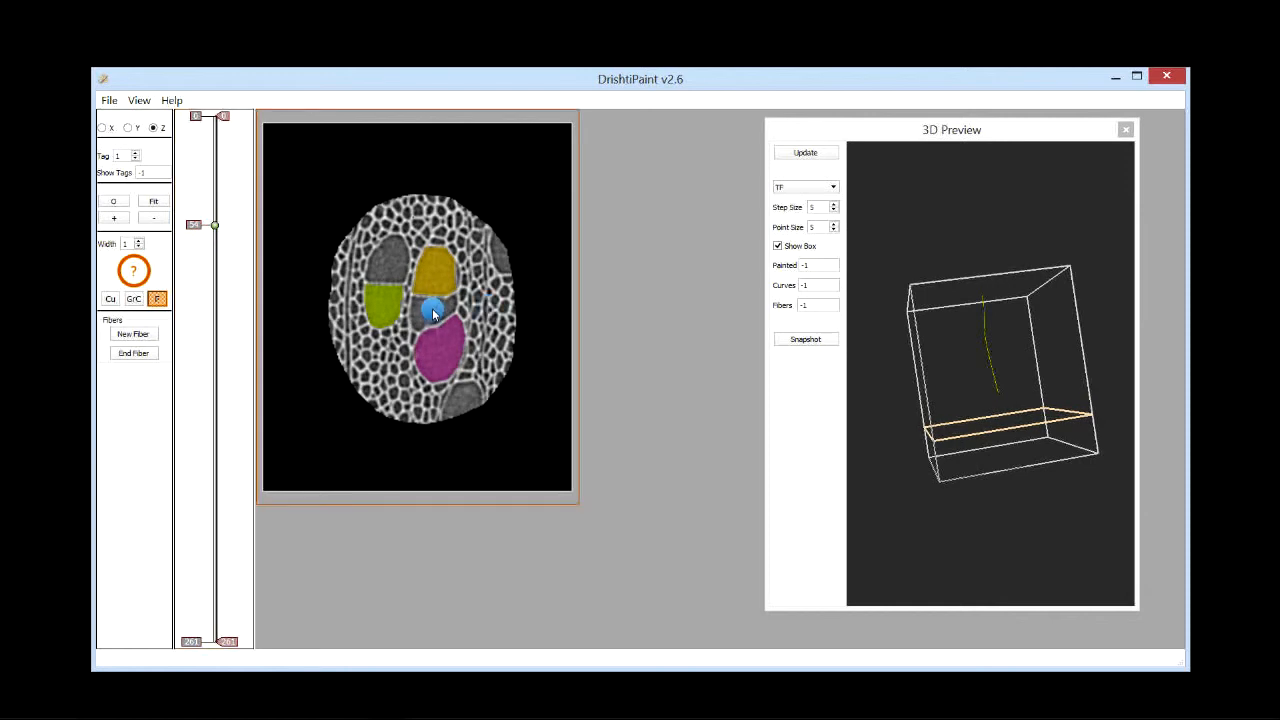
left_click_drag(212, 224, 212, 143)
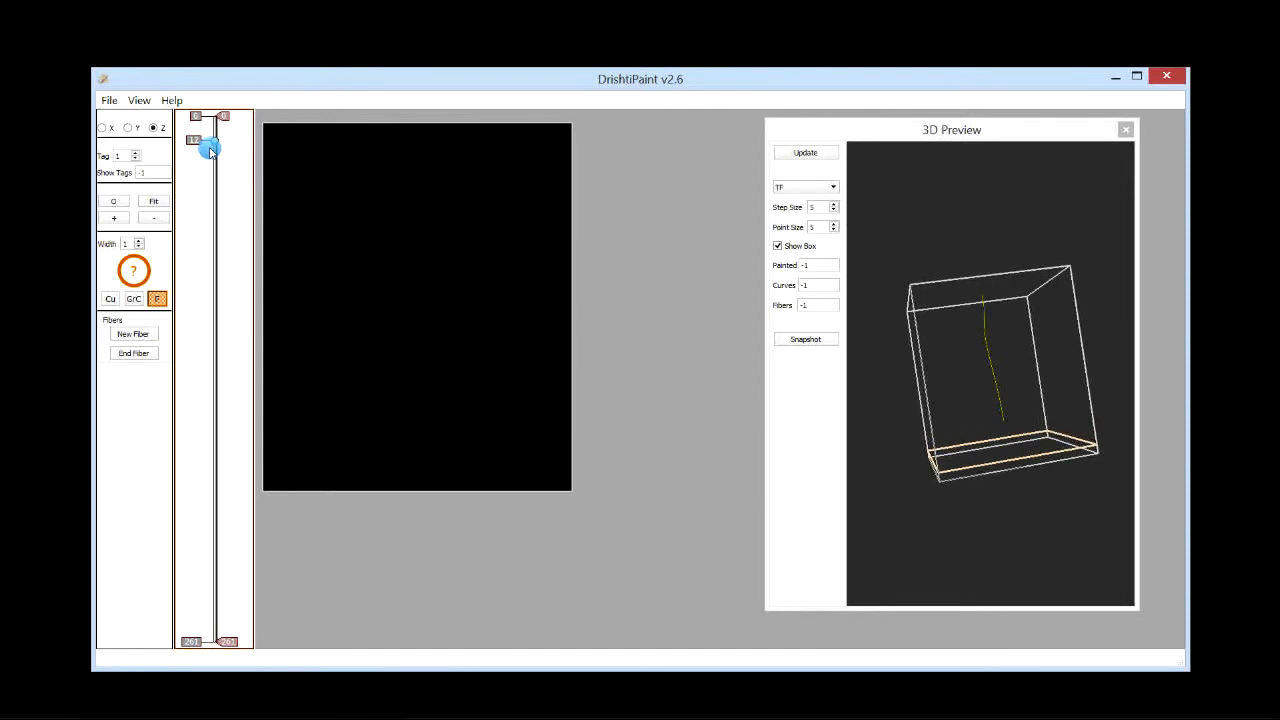
left_click(425, 305)
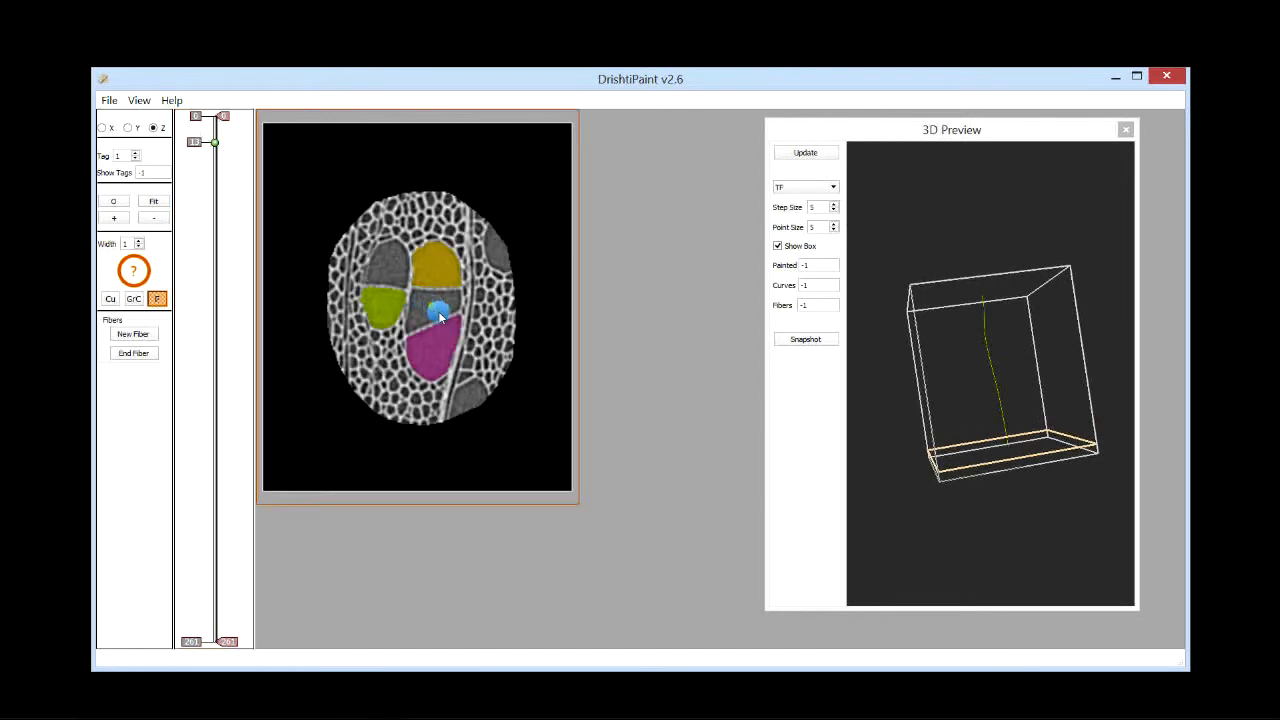
left_click_drag(937, 486, 777, 380)
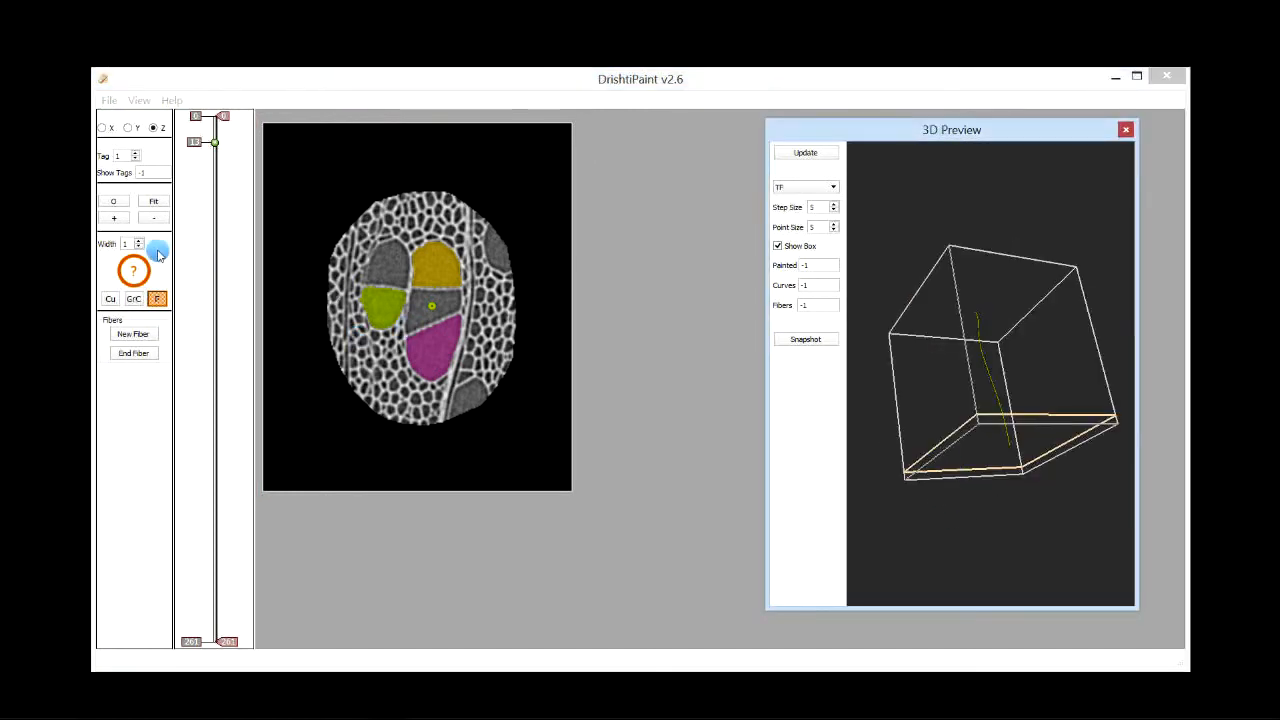
Step: Increase the fiber width to 20
left_click(128, 243)
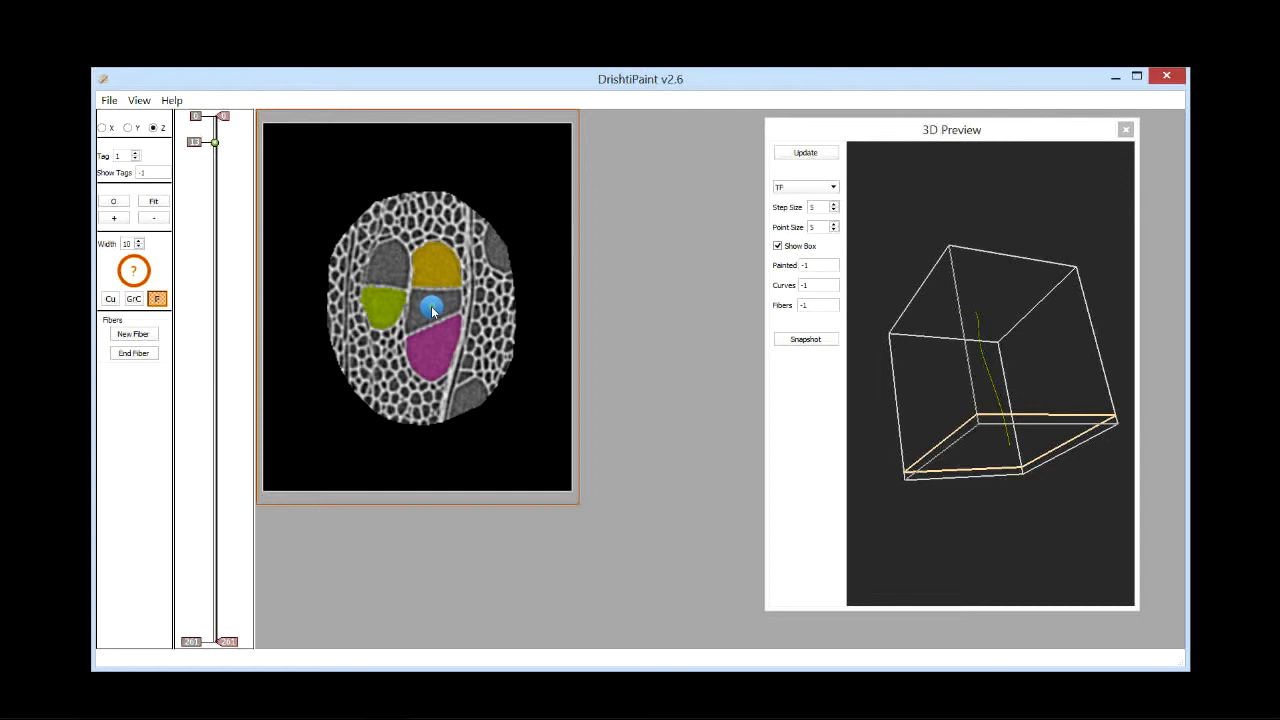
left_click(432, 310)
left_click_drag(929, 400, 974, 423)
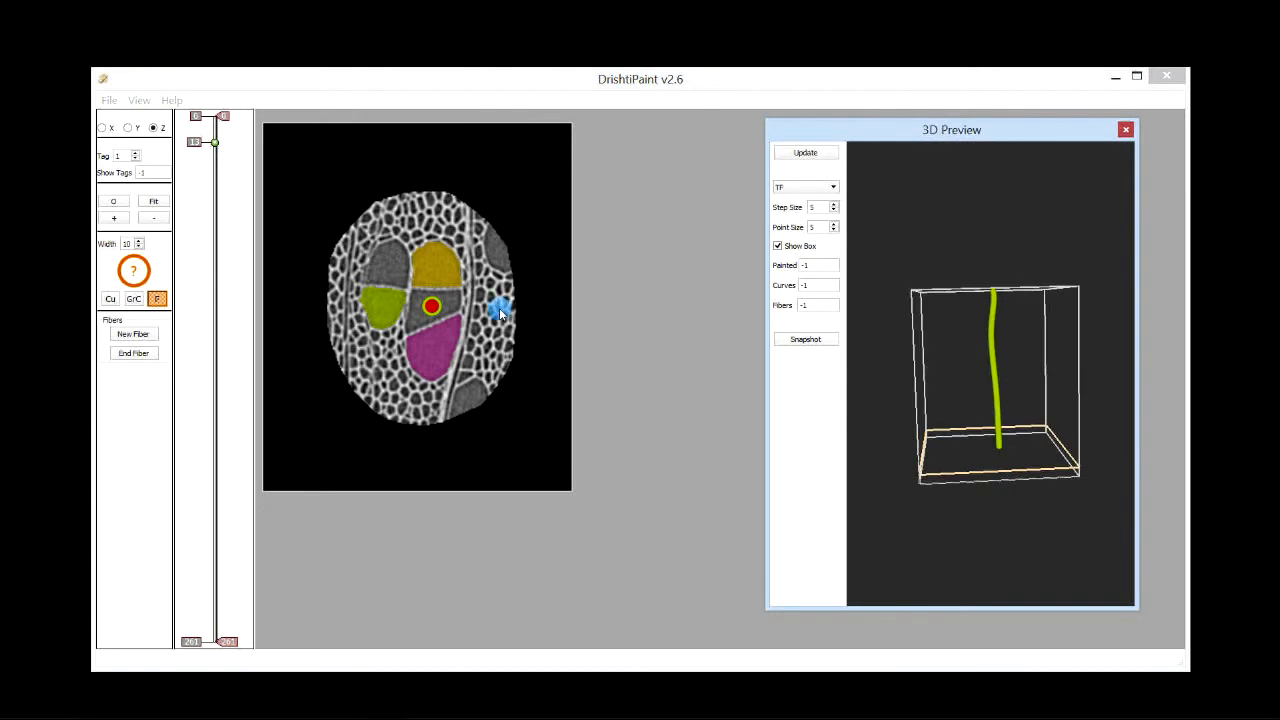
left_click(125, 244)
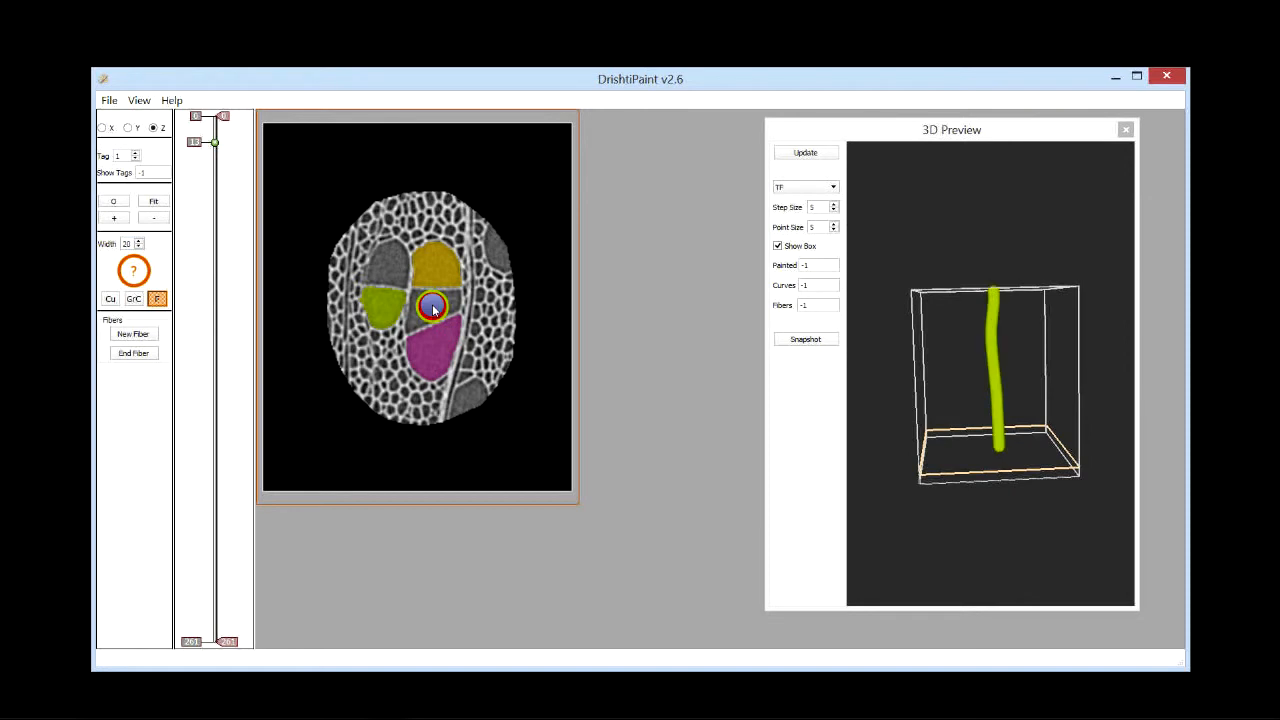
left_click_drag(940, 385, 994, 349)
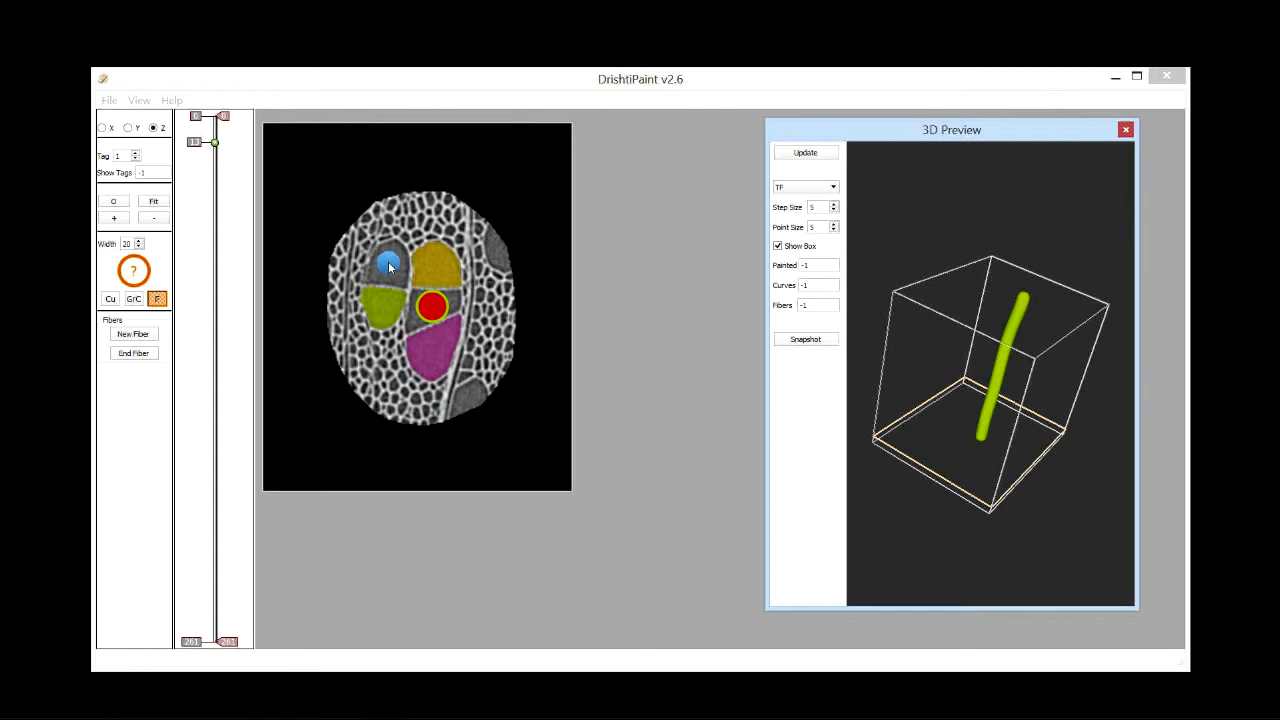
Step: Set the tag to 2 and start another new fiber
left_click(127, 156)
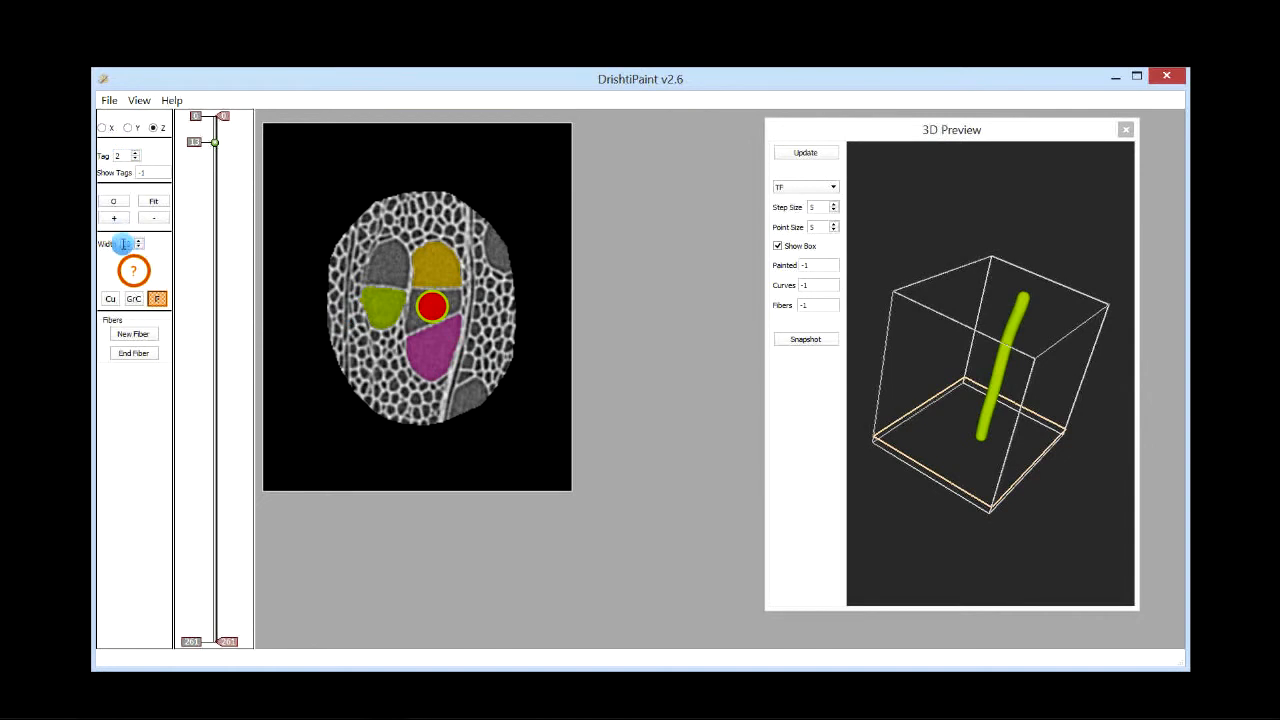
left_click(138, 336)
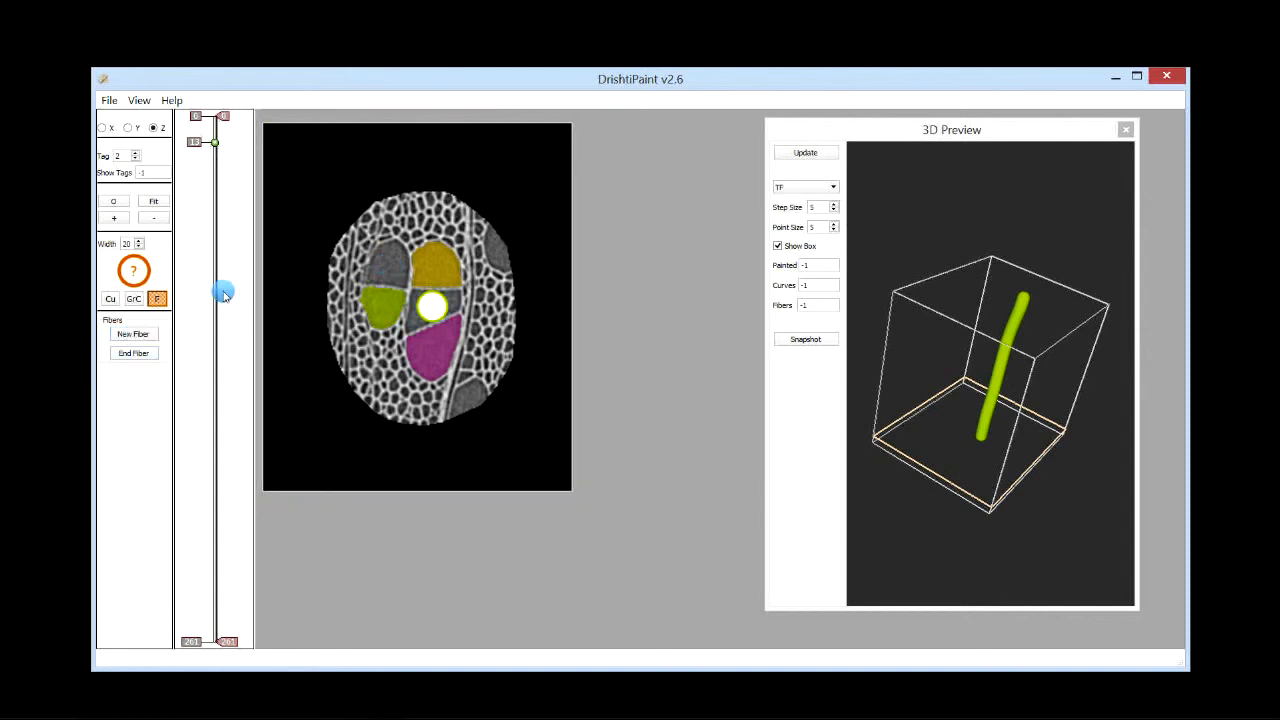
Step: Place the first point of the new fiber in the dark central cell on slice 113
left_click_drag(214, 293, 214, 337)
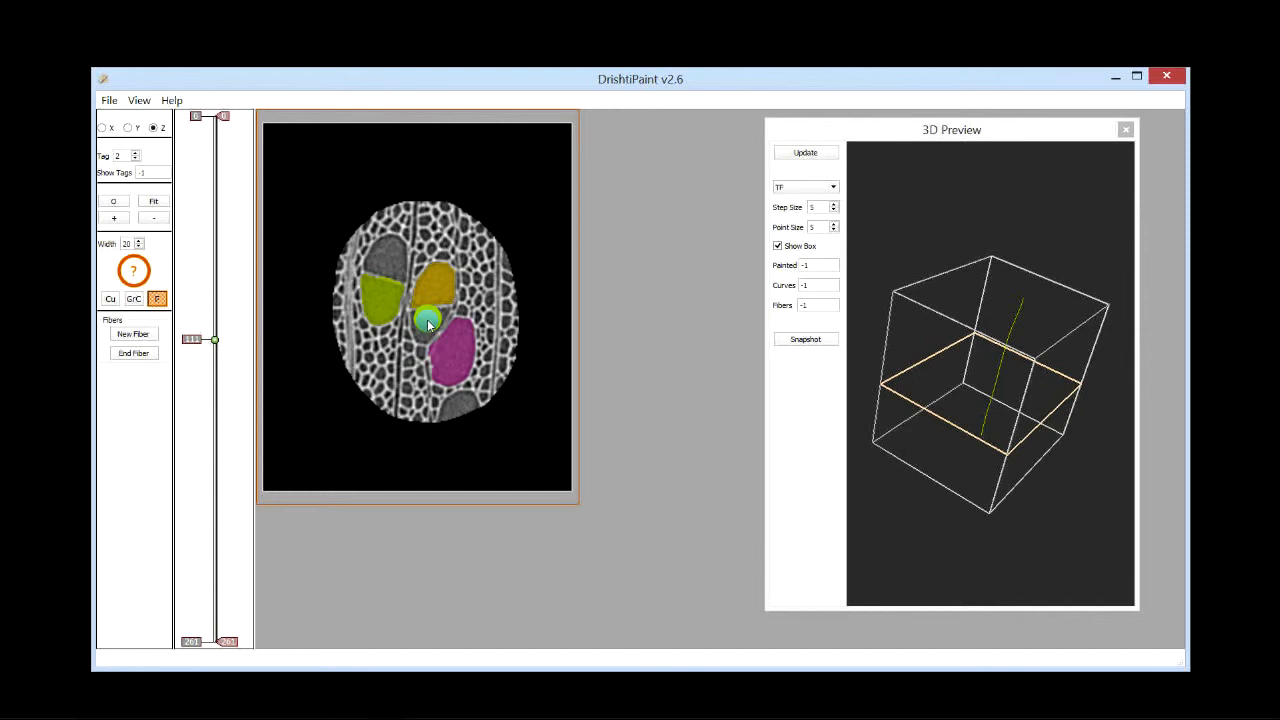
key("space")
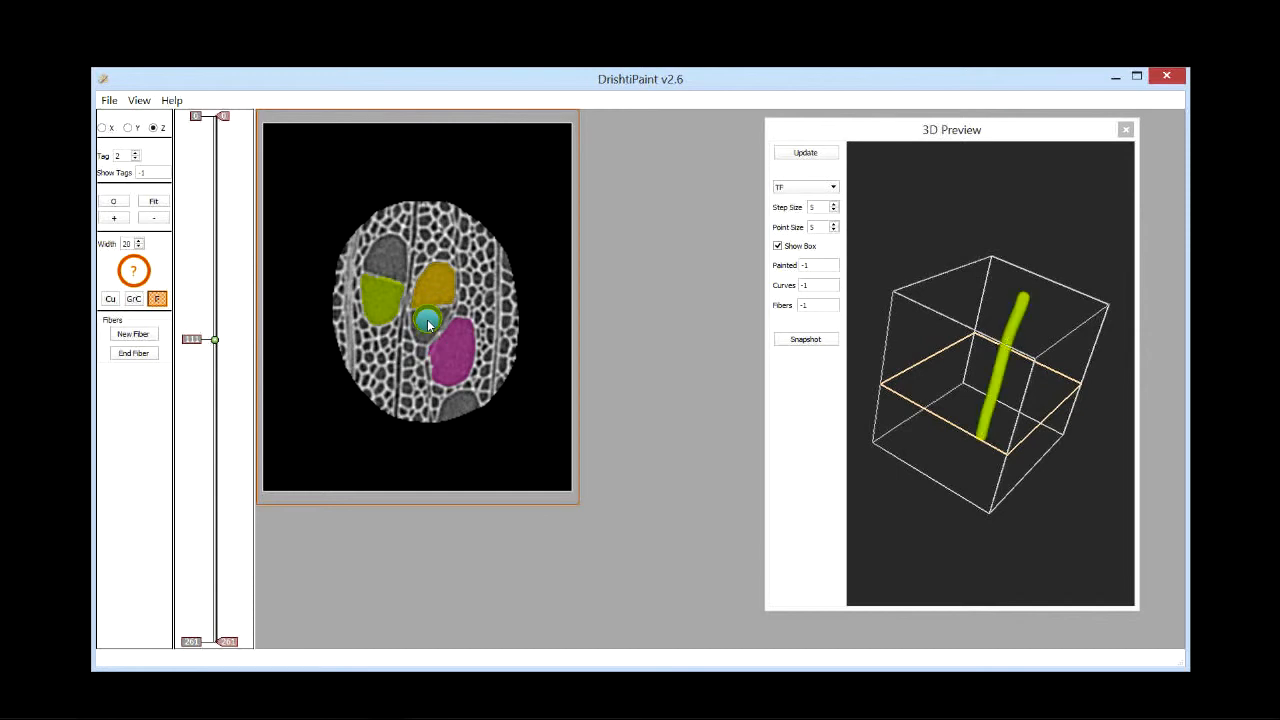
key("space")
key("space")
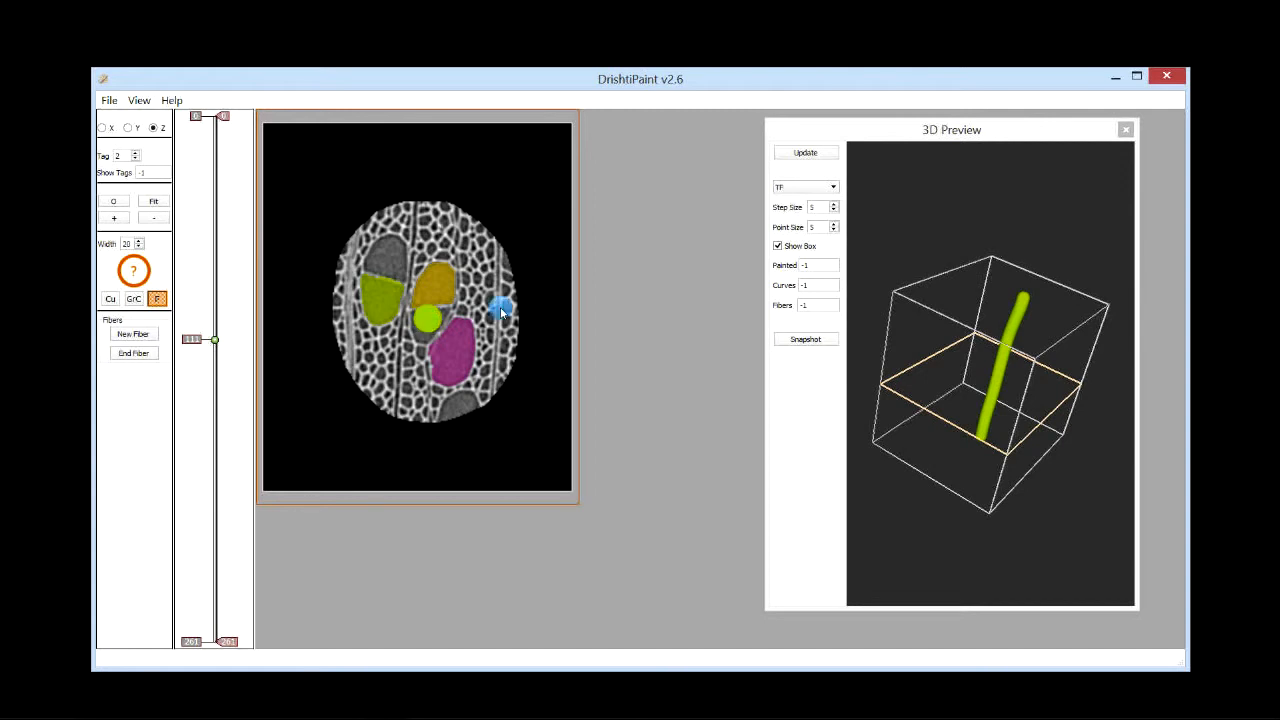
key("space")
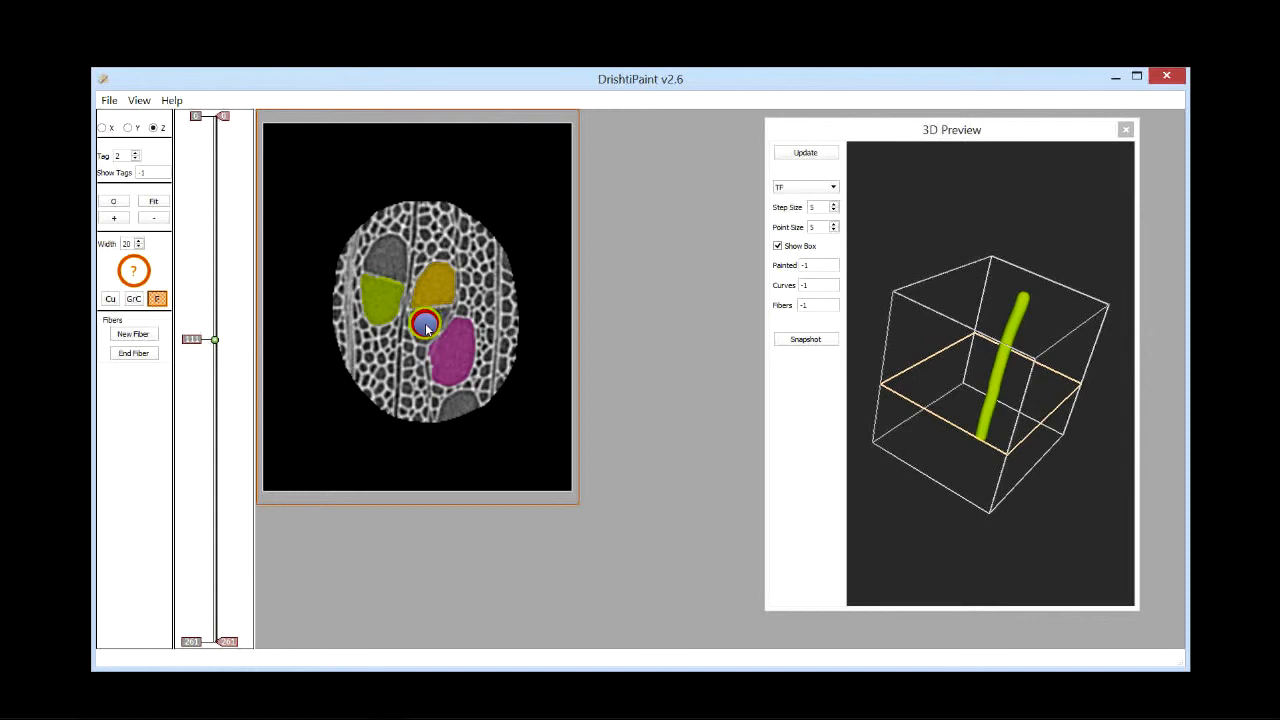
left_click(425, 323)
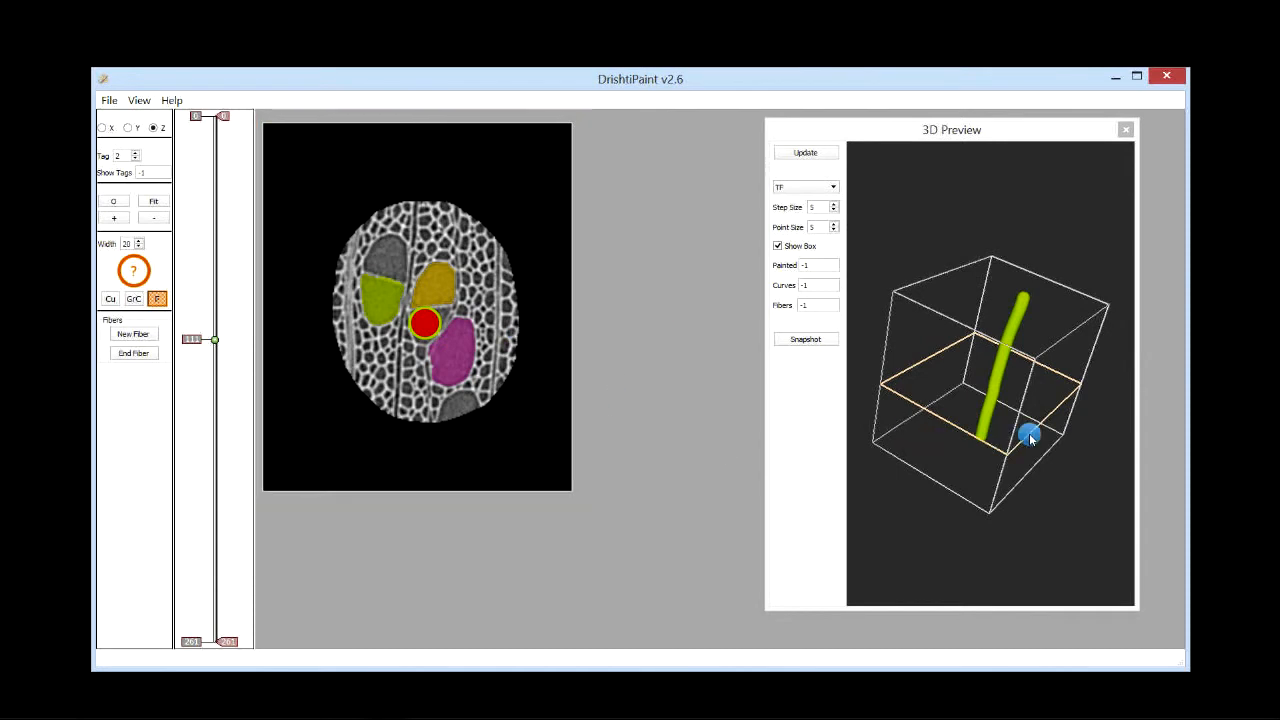
left_click_drag(1029, 433, 509, 291)
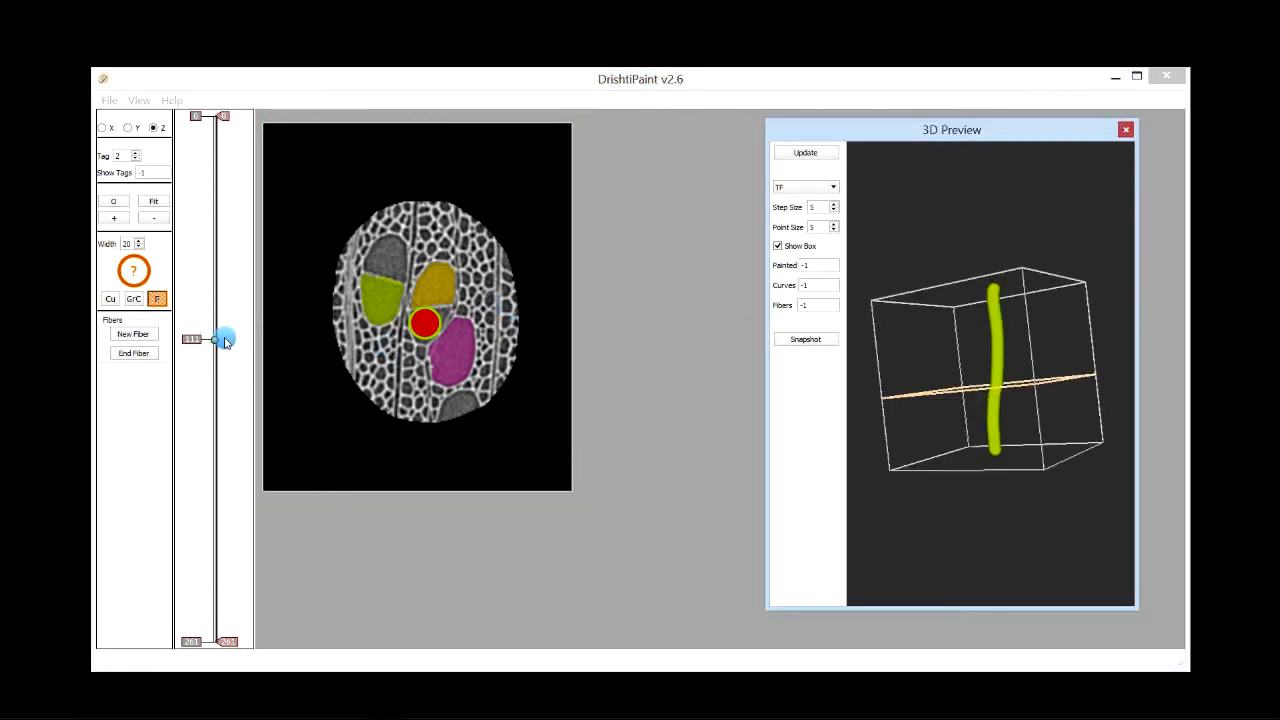
Step: Add a fiber point in the dark central cell on a slice a little higher in the stack
scroll(200, 337, "up", 3)
scroll(203, 341, "up", 17)
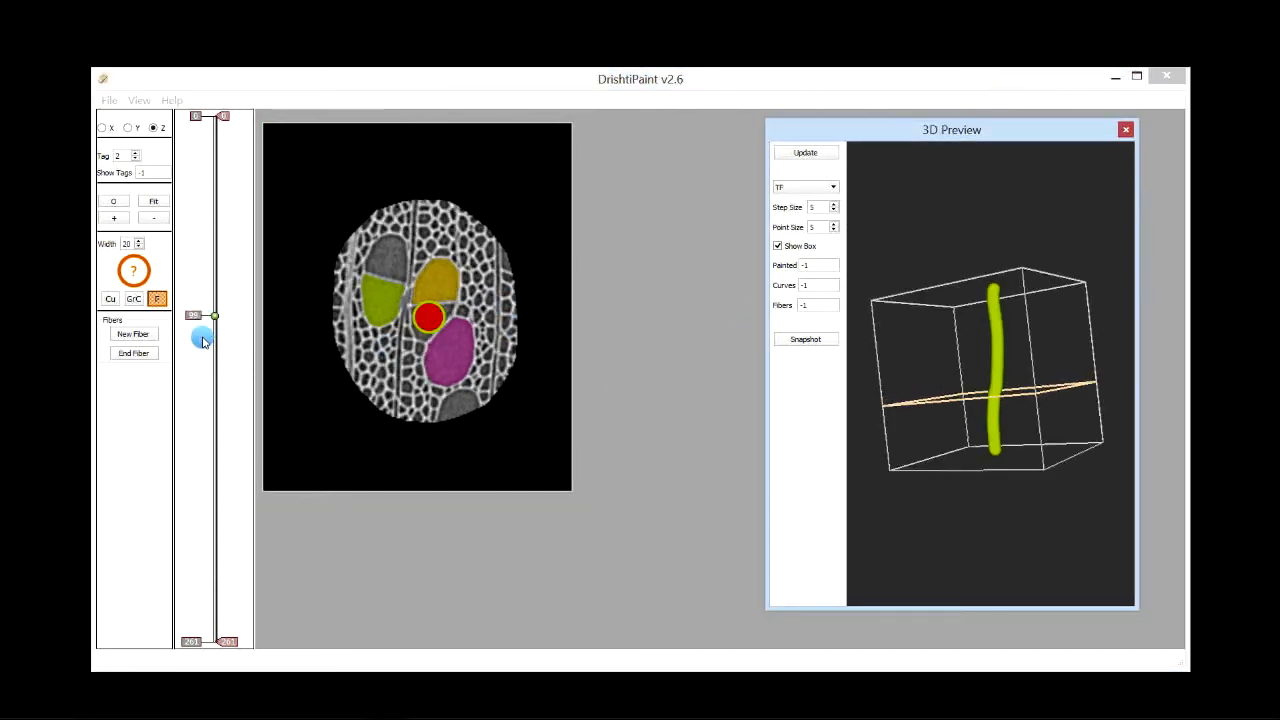
scroll(203, 338, "down", 2)
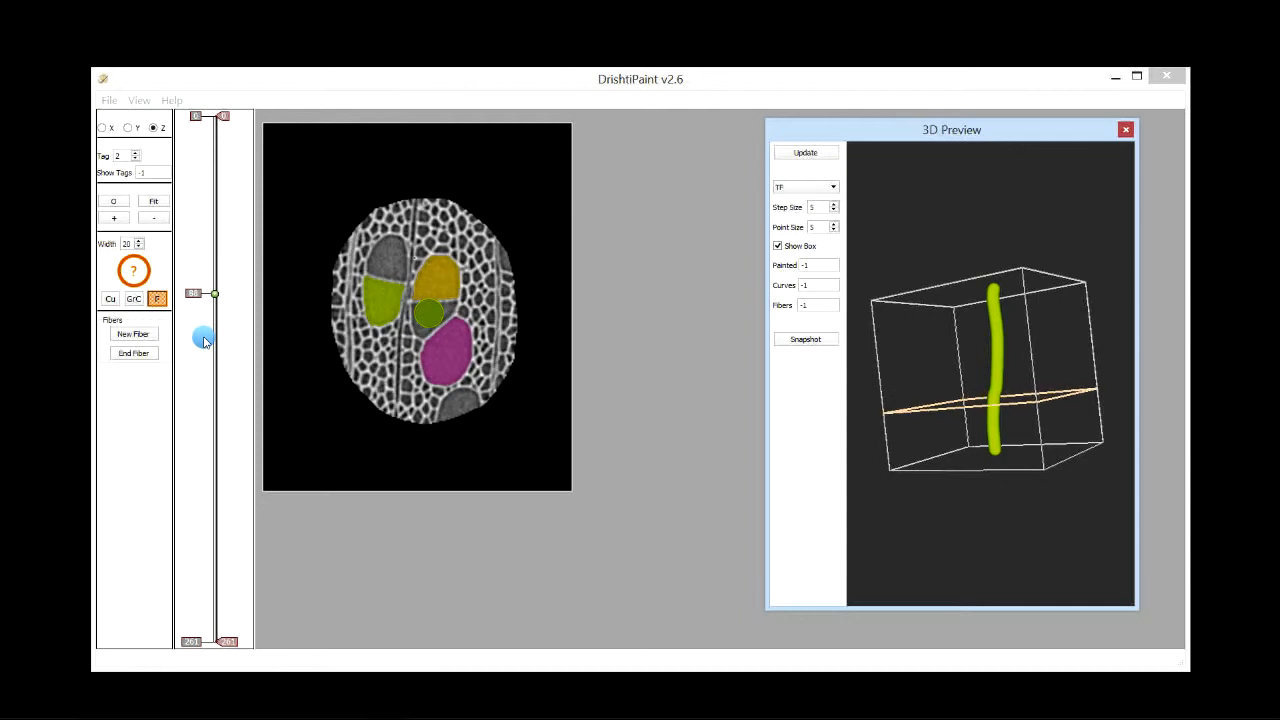
left_click(428, 323)
left_click(427, 320)
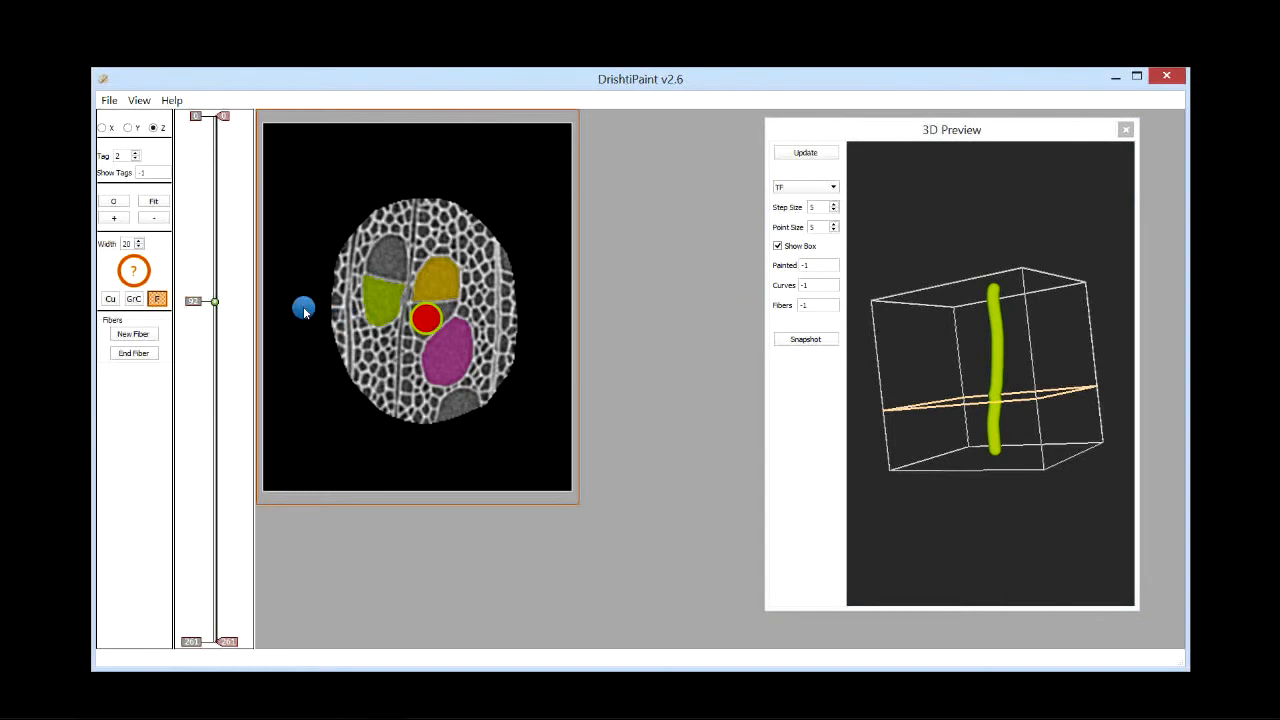
Step: Add another fiber point in the same central cell on slice 57
scroll(198, 305, "up", 20)
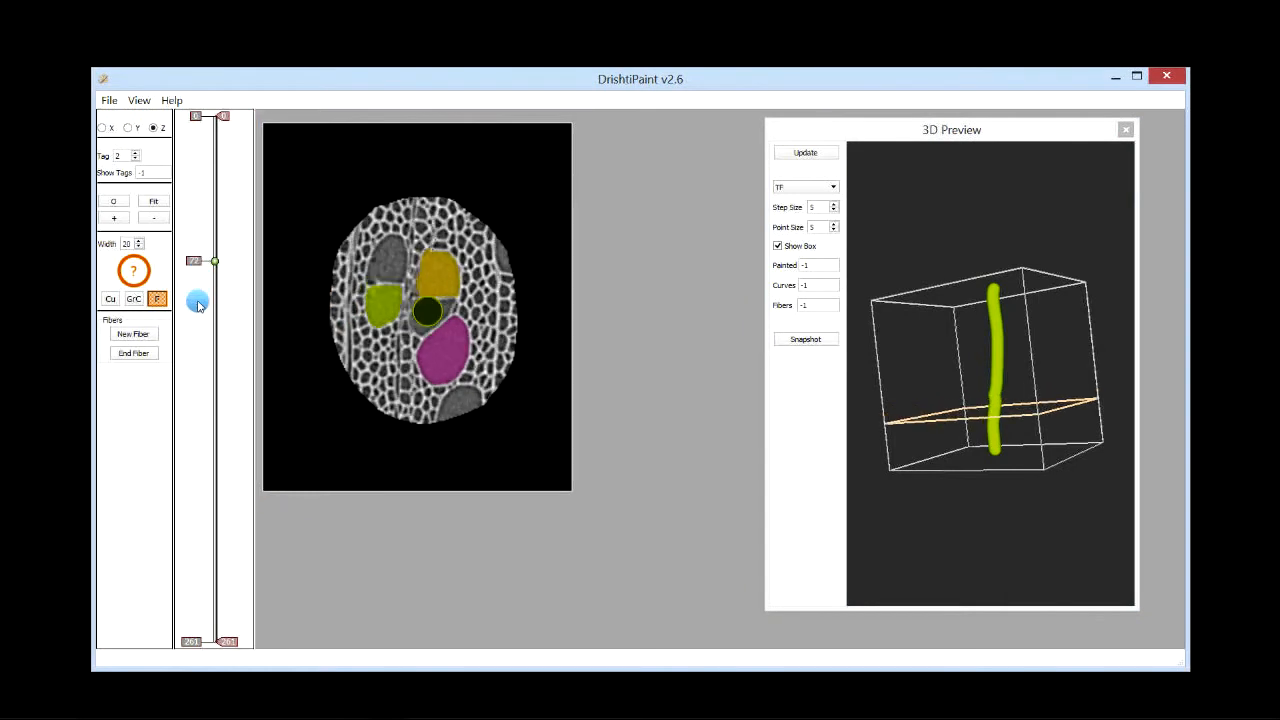
scroll(198, 305, "up", 13)
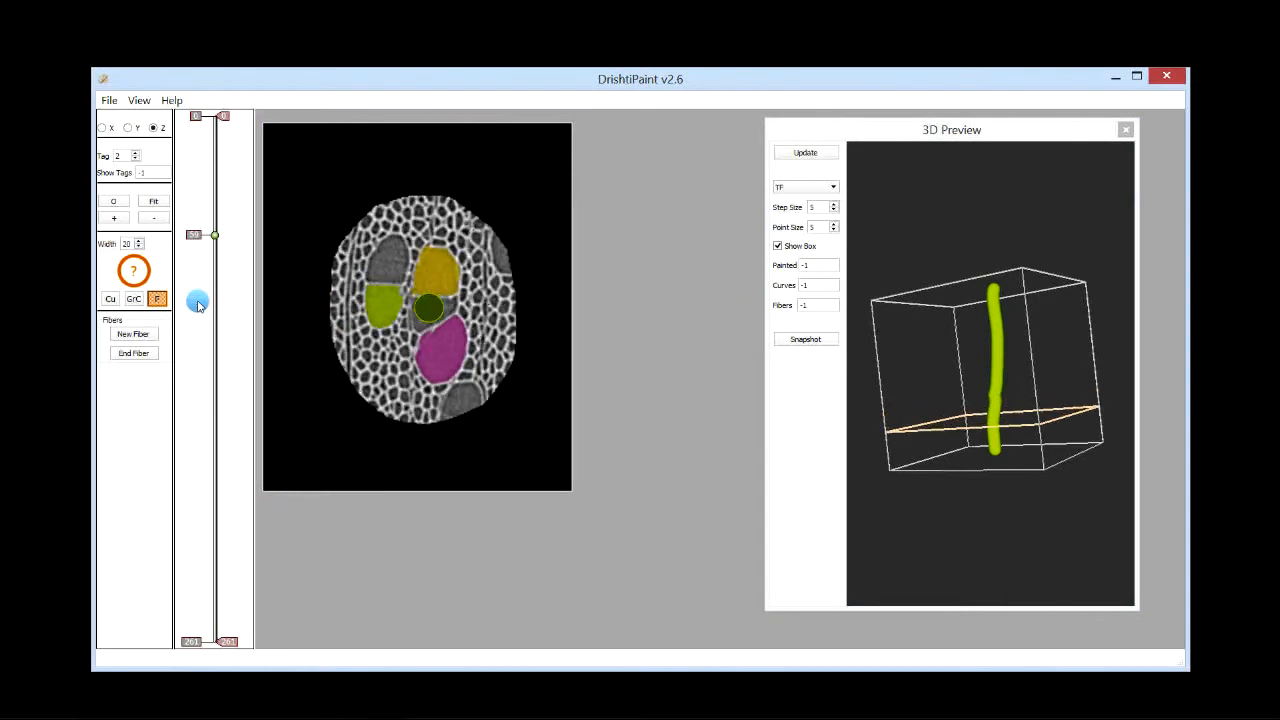
left_click(430, 316)
Step: Place a fiber point in the central cell on a slice lower in the stack, removing and re-placing it once
scroll(205, 232, "up", 5)
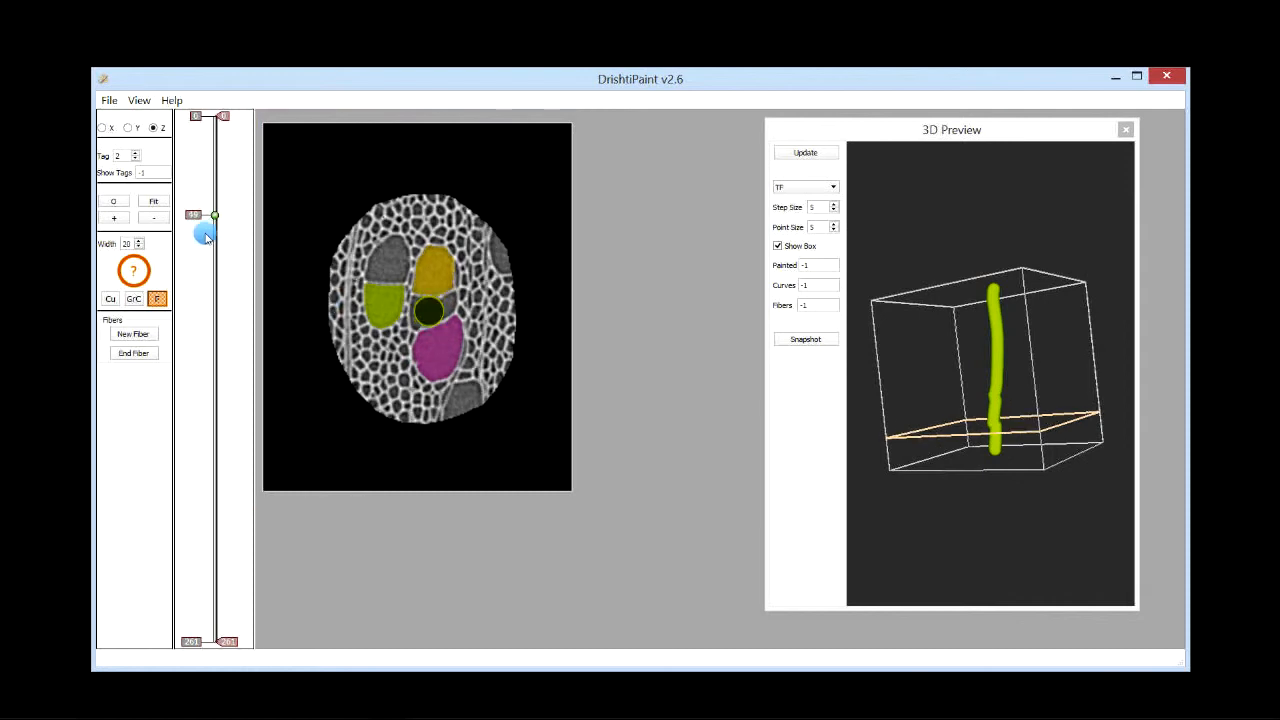
left_click_drag(207, 207, 200, 481)
left_click(420, 345)
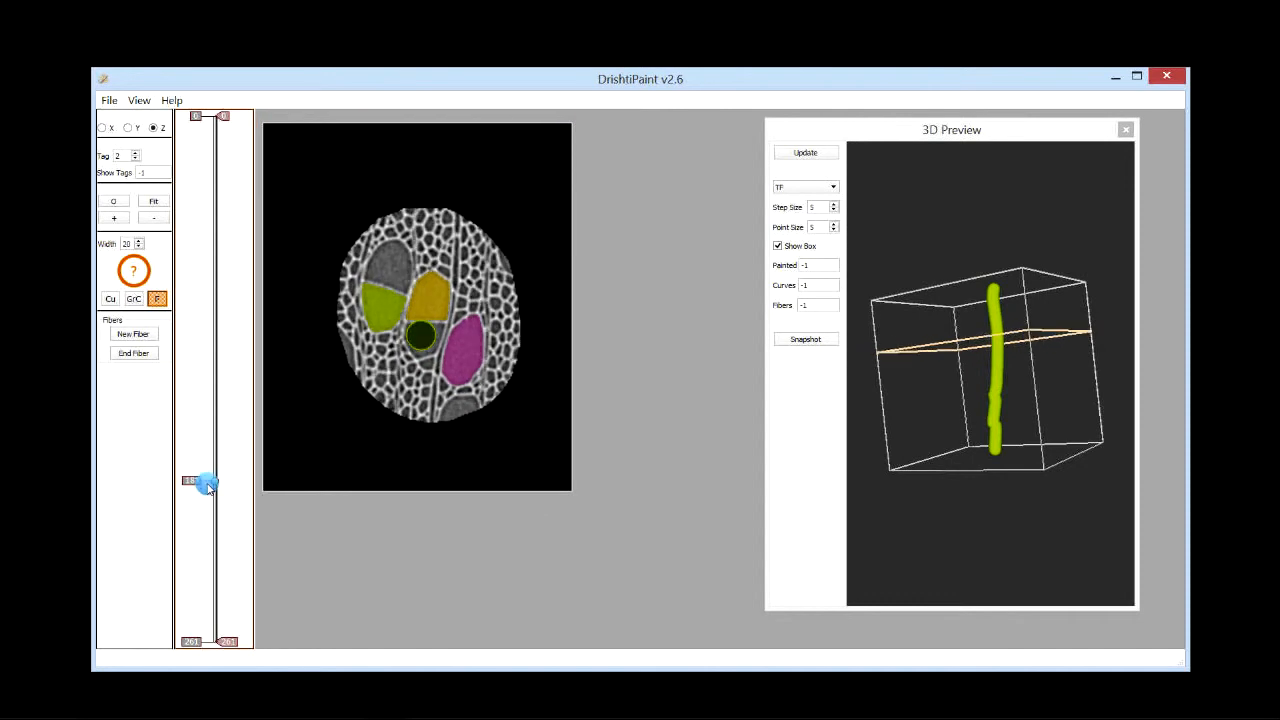
left_click(445, 318)
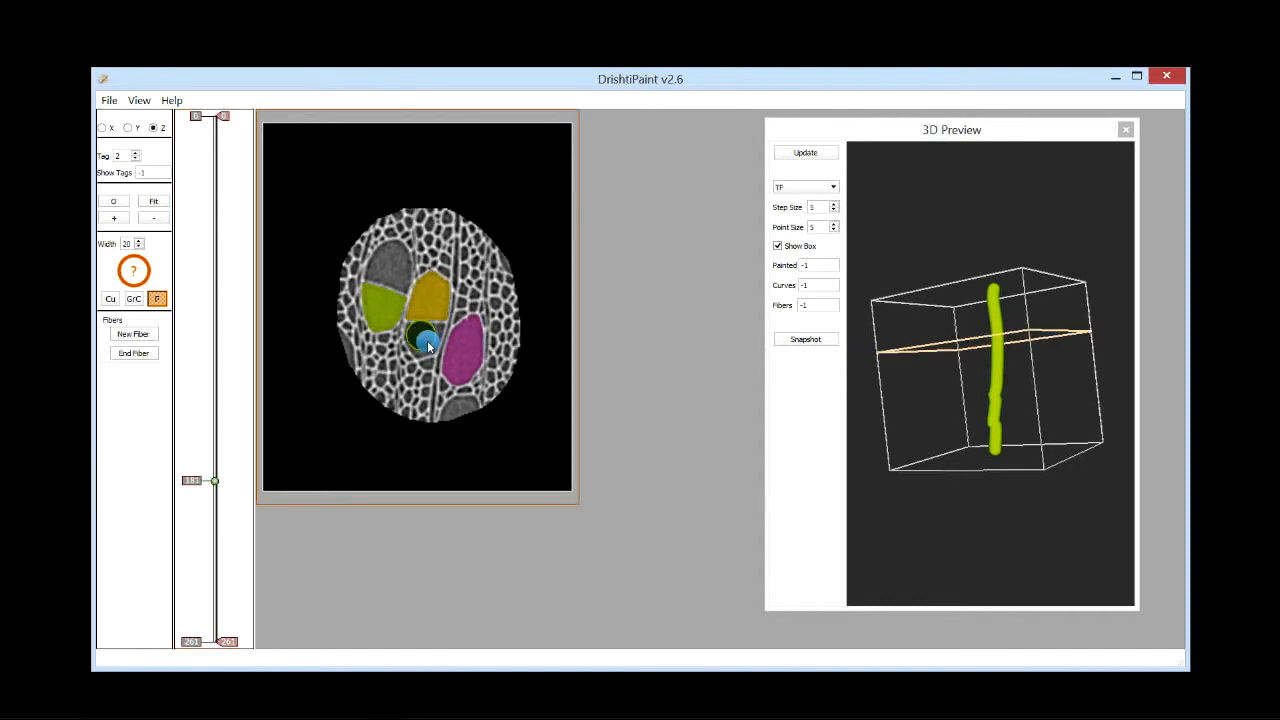
left_click(197, 467)
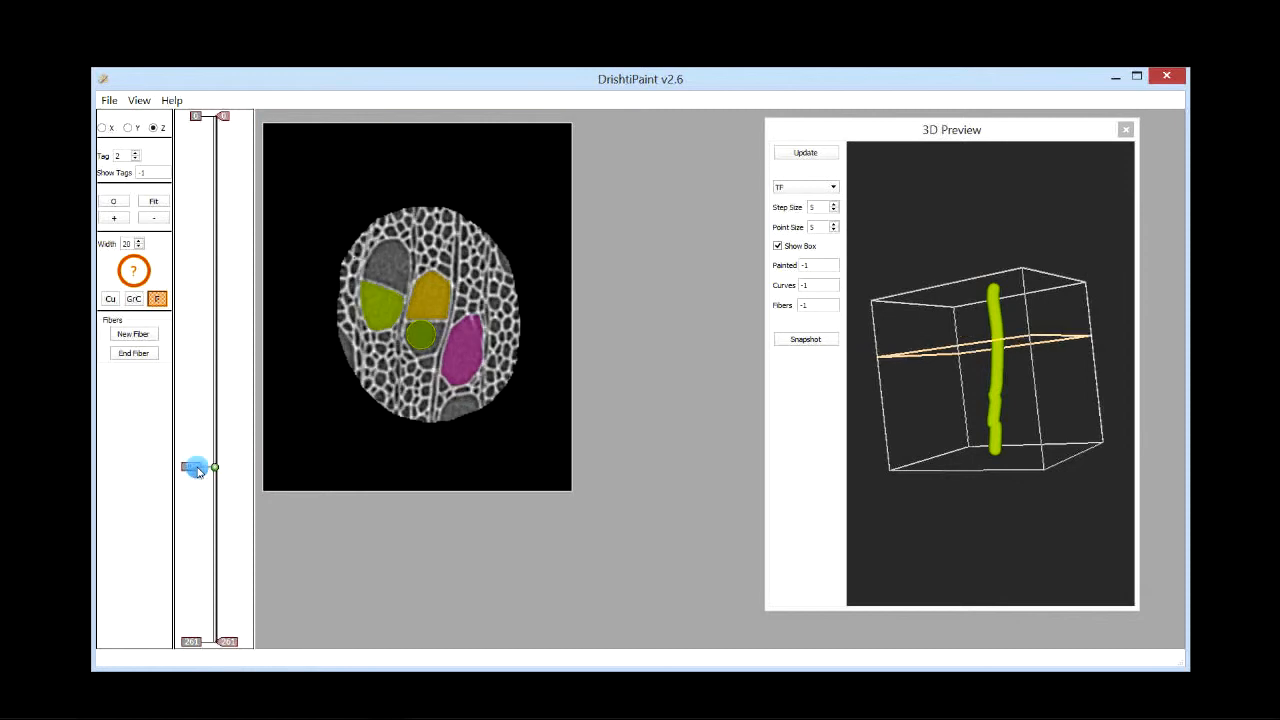
left_click(429, 341)
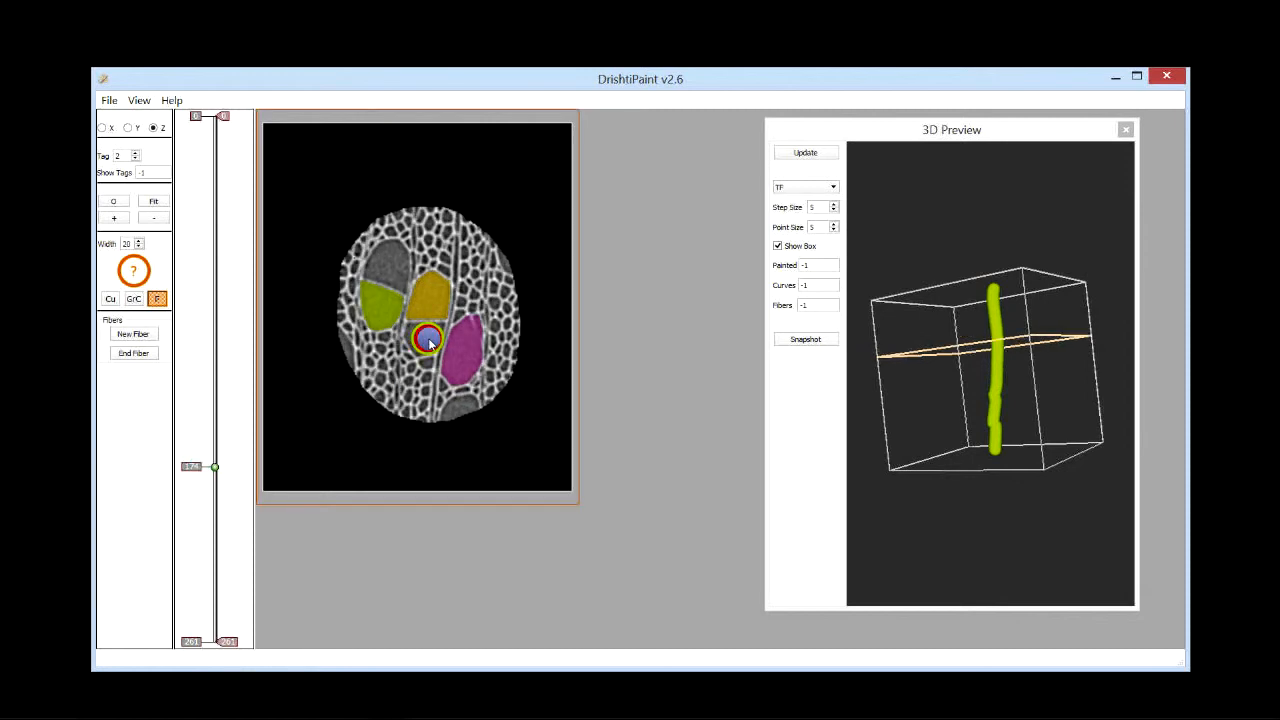
right_click(429, 341)
left_click(425, 337)
Step: Inspect the new fiber in the 3D preview while moving through the slices
left_click_drag(211, 467, 197, 197)
left_click(1008, 443)
left_click_drag(1008, 441, 1070, 436)
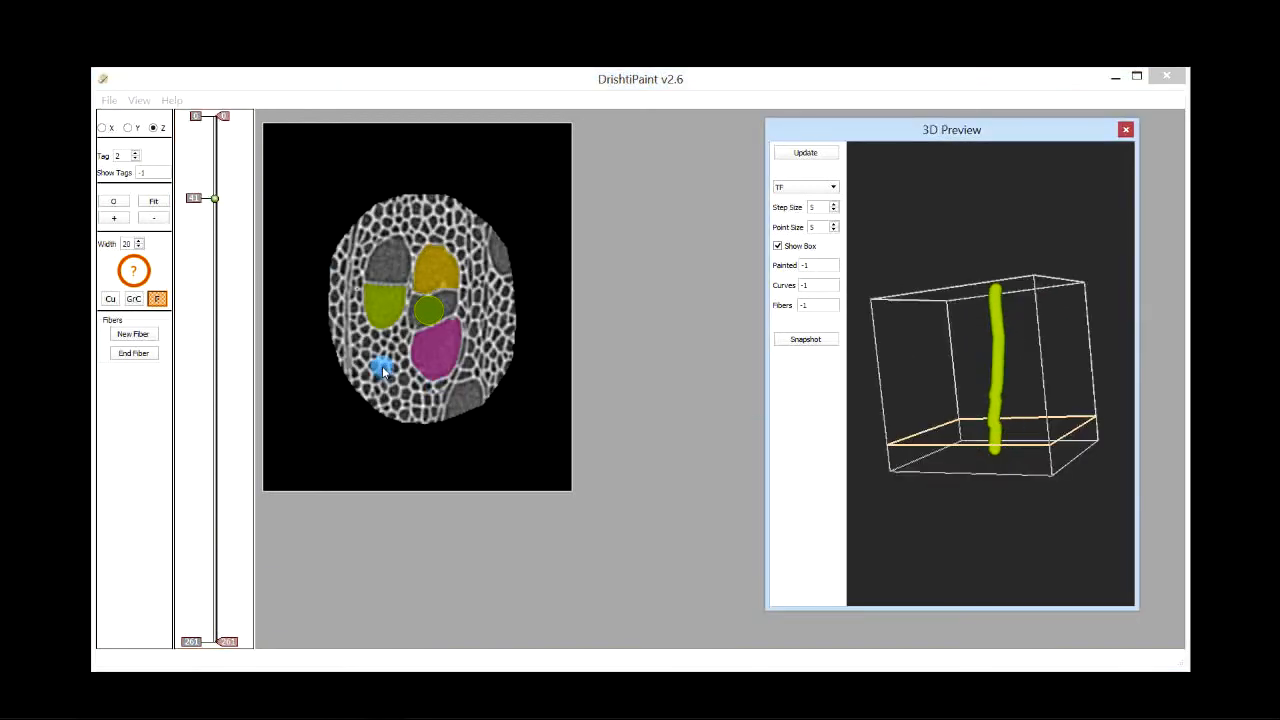
left_click_drag(203, 339, 206, 376)
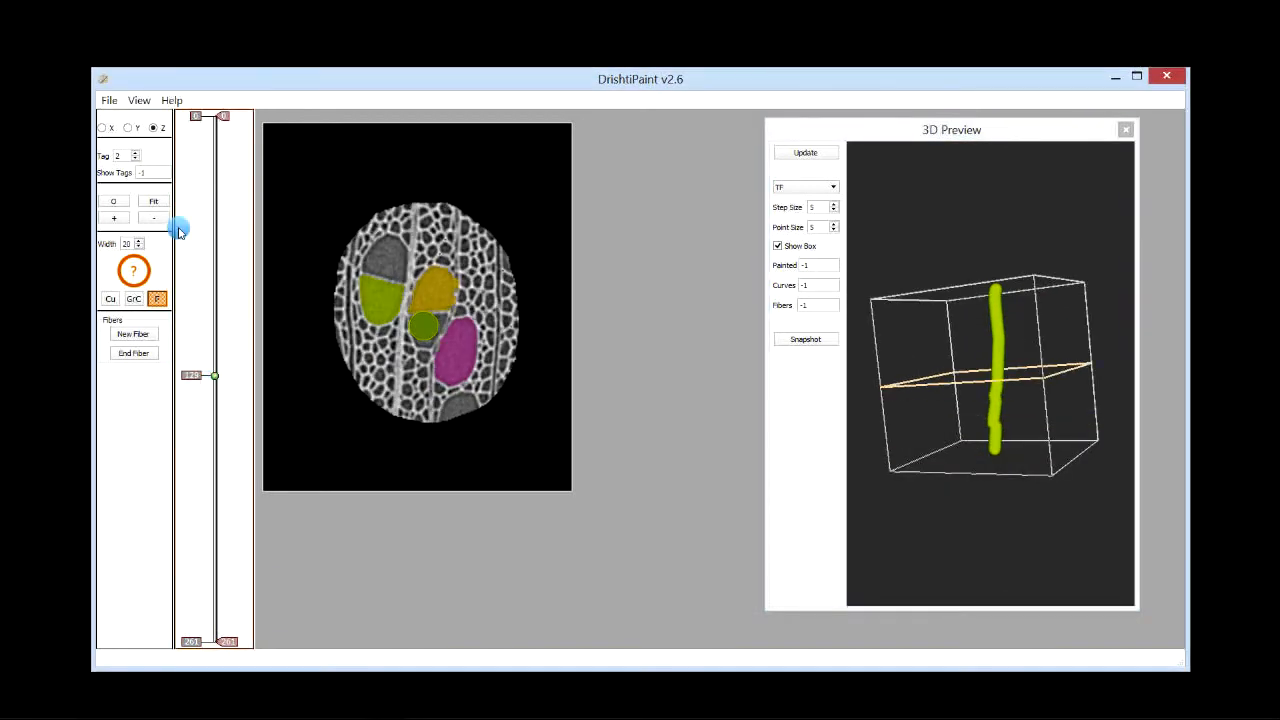
Step: Switch to the Y slice view and reposition a fiber point inside the central cell
left_click(127, 128)
mouse_move(203, 447)
left_mouse_down()
mouse_move(199, 418)
mouse_move(198, 434)
left_mouse_up()
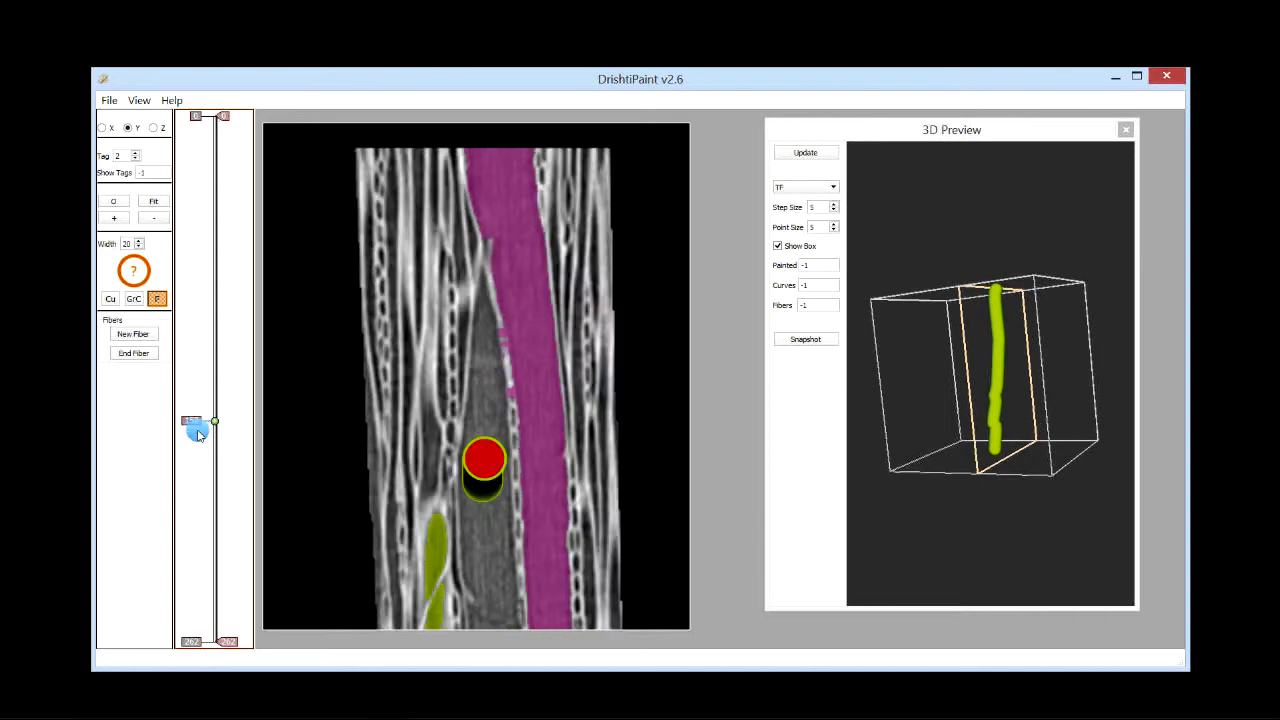
scroll(198, 434, "up", 9)
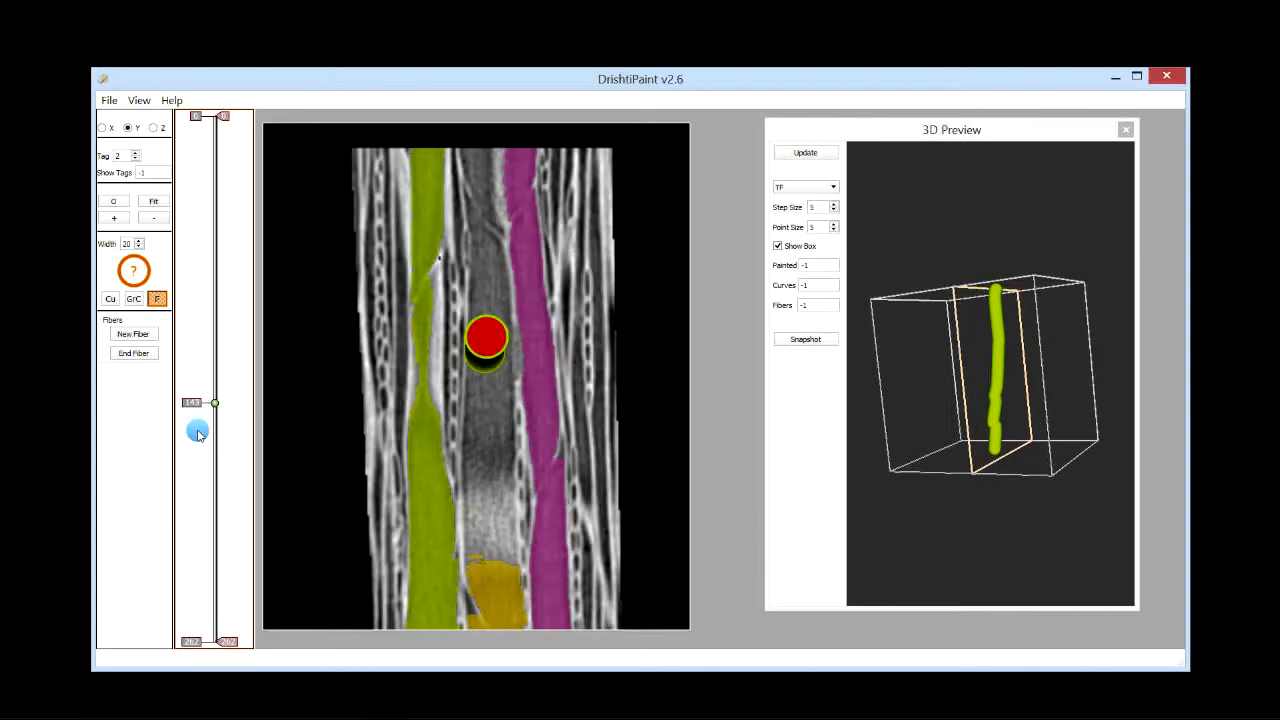
scroll(198, 434, "up", 3)
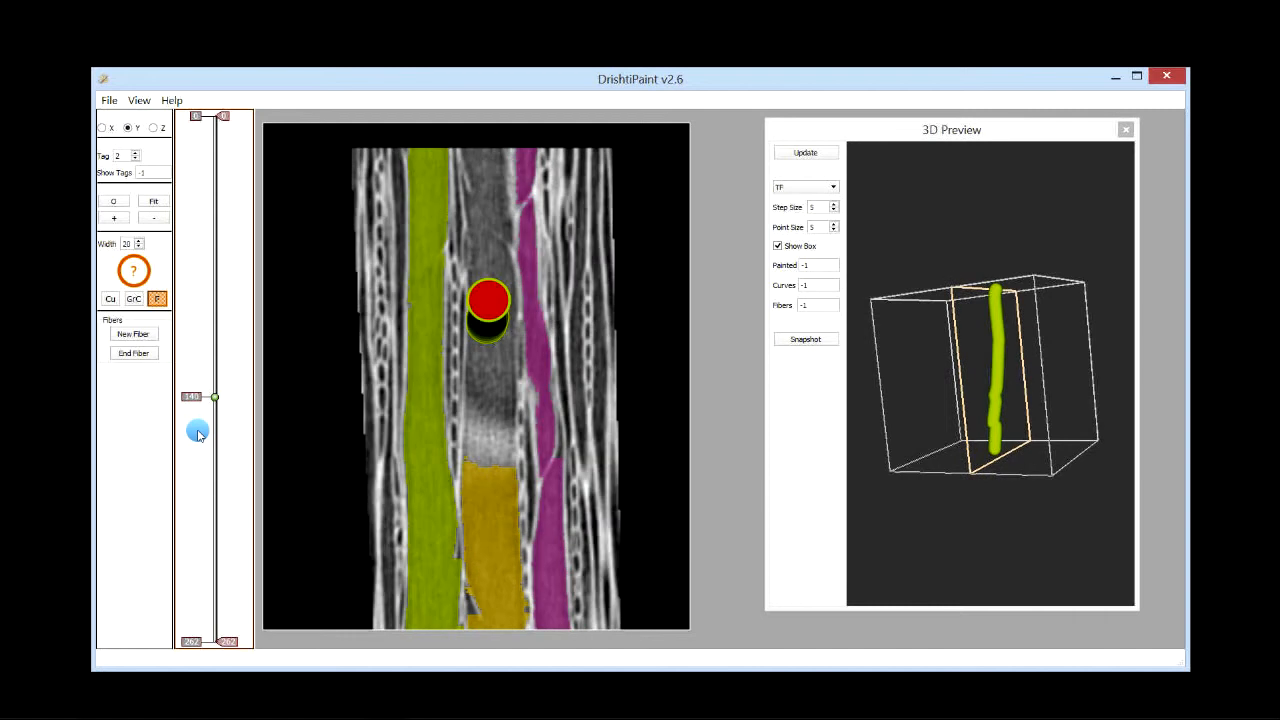
scroll(197, 430, "up", 3)
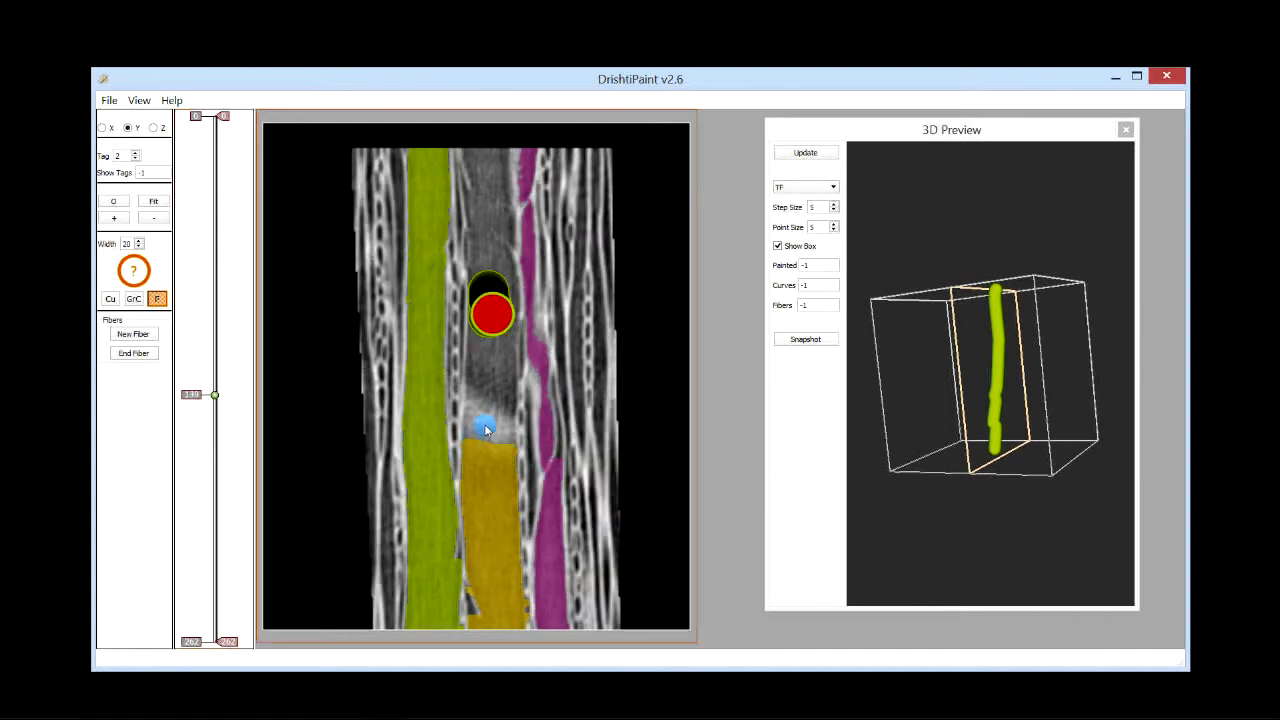
scroll(498, 312, "up", 1)
scroll(498, 312, "down", 1)
left_click(496, 309)
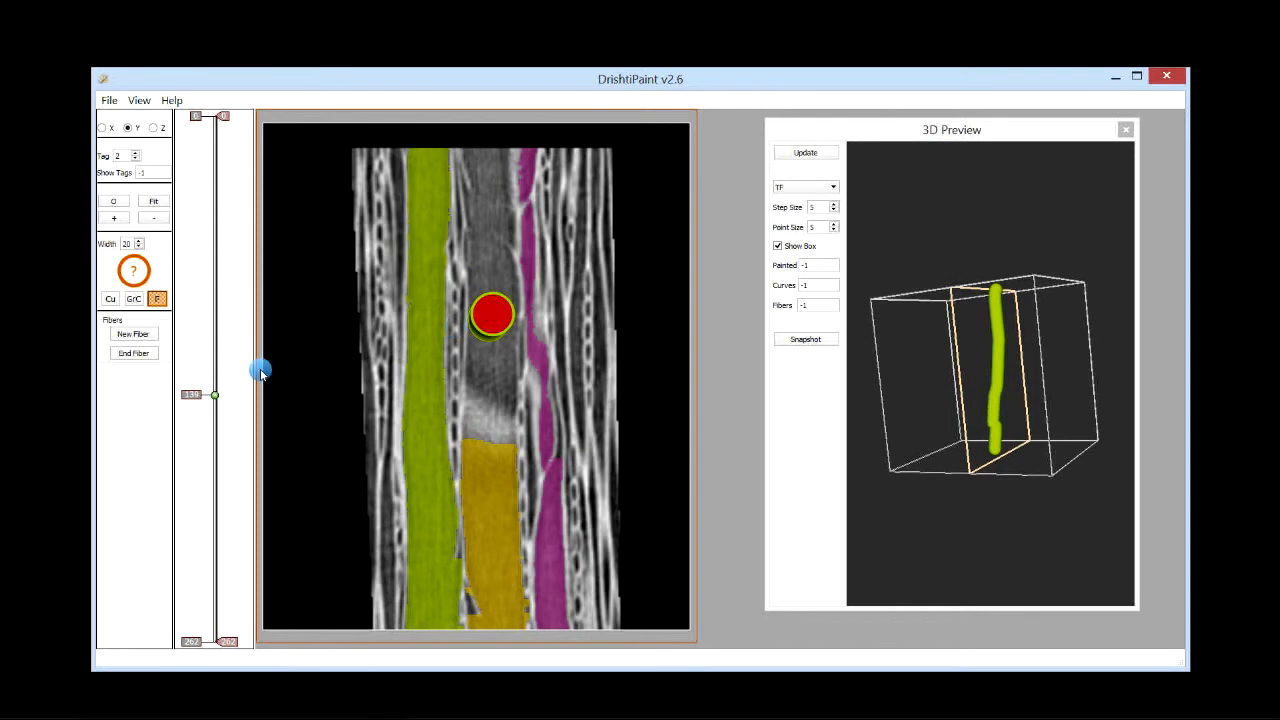
Step: Step through the Y slices and rotate the 3D preview to check the fiber's path through the cell
scroll(200, 395, "up", 5)
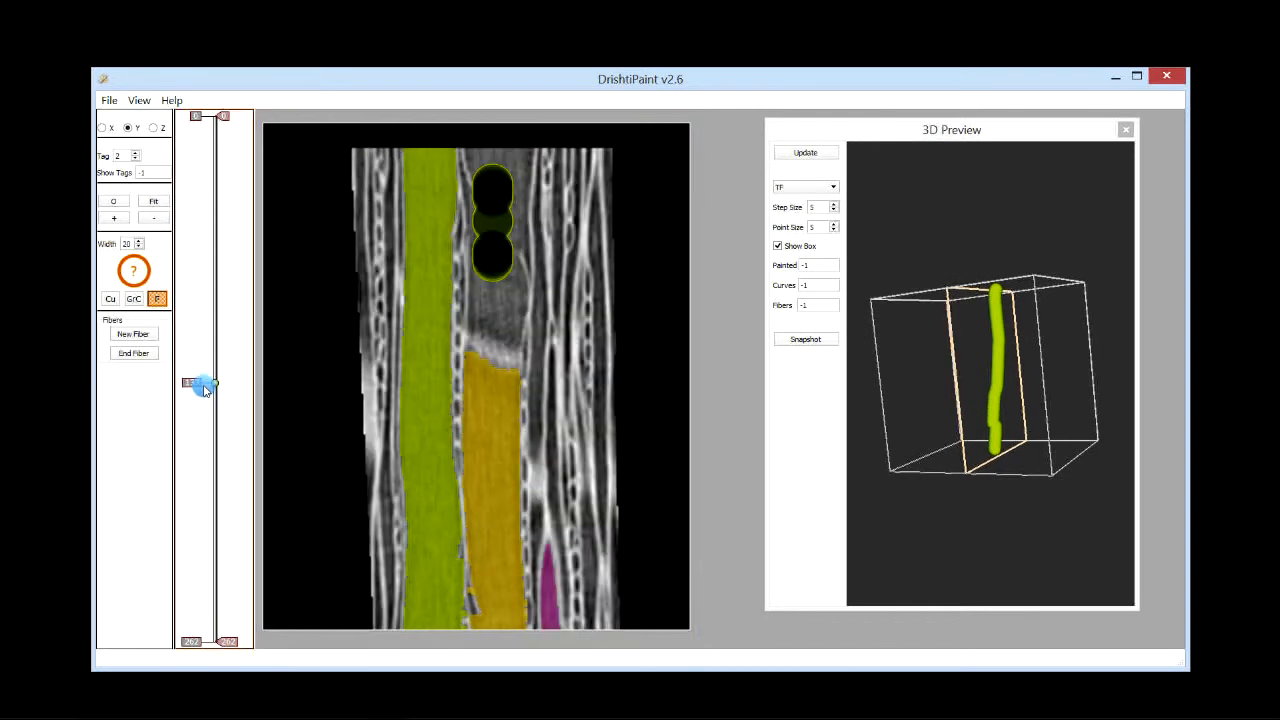
left_click(203, 389)
left_click_drag(1034, 434, 997, 424)
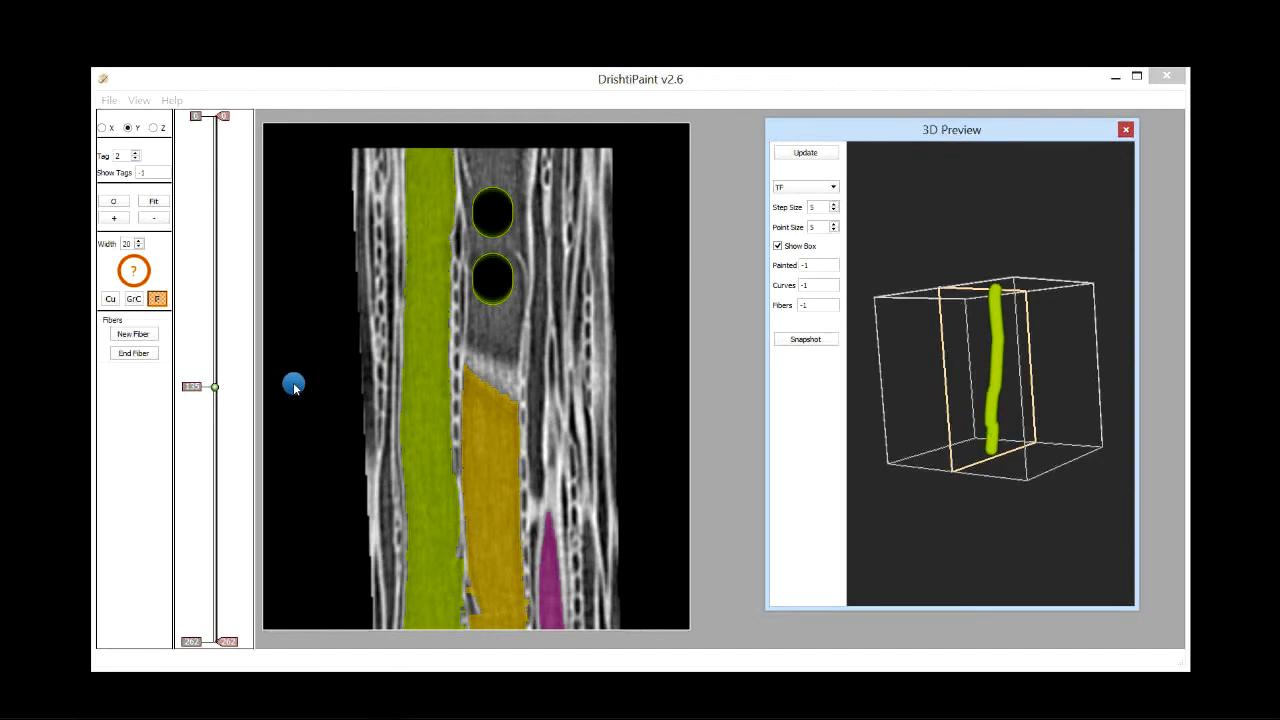
left_click_drag(200, 384, 202, 406)
scroll(476, 384, "up", 1)
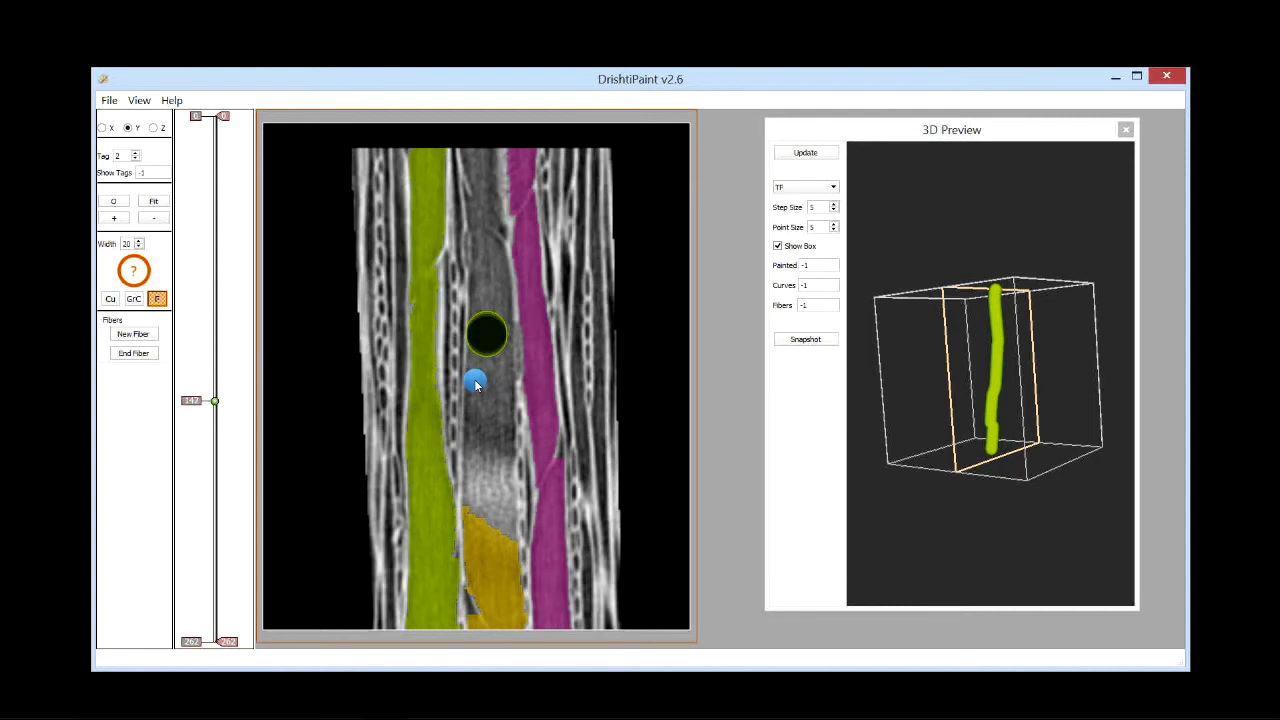
scroll(486, 337, "up", 1)
scroll(497, 386, "up", 1)
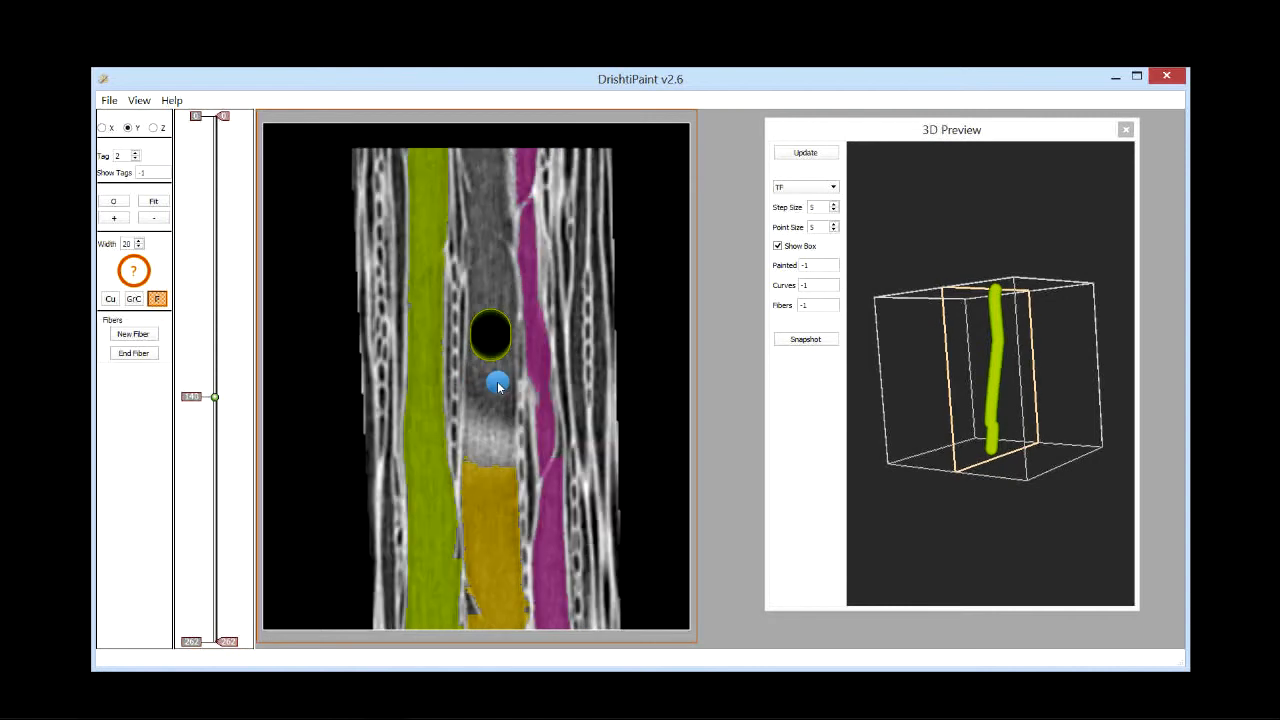
scroll(497, 381, "down", 10)
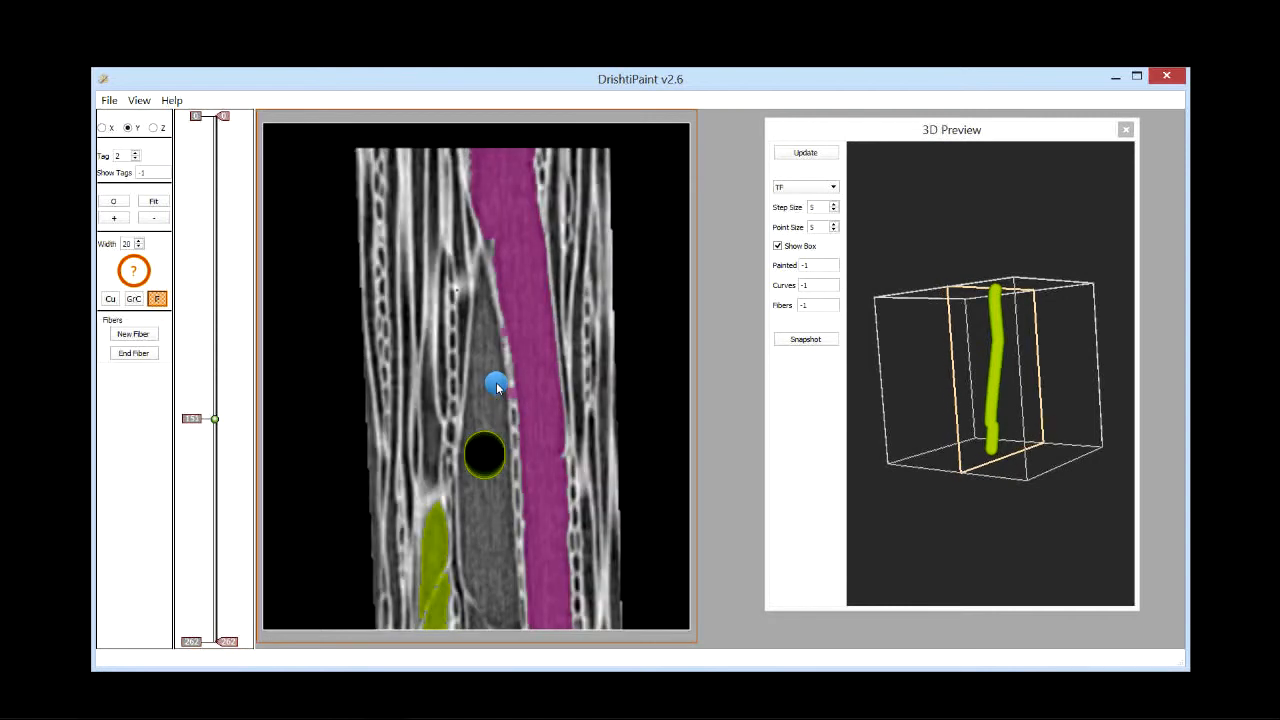
scroll(497, 387, "down", 5)
scroll(497, 387, "up", 4)
scroll(497, 388, "down", 1)
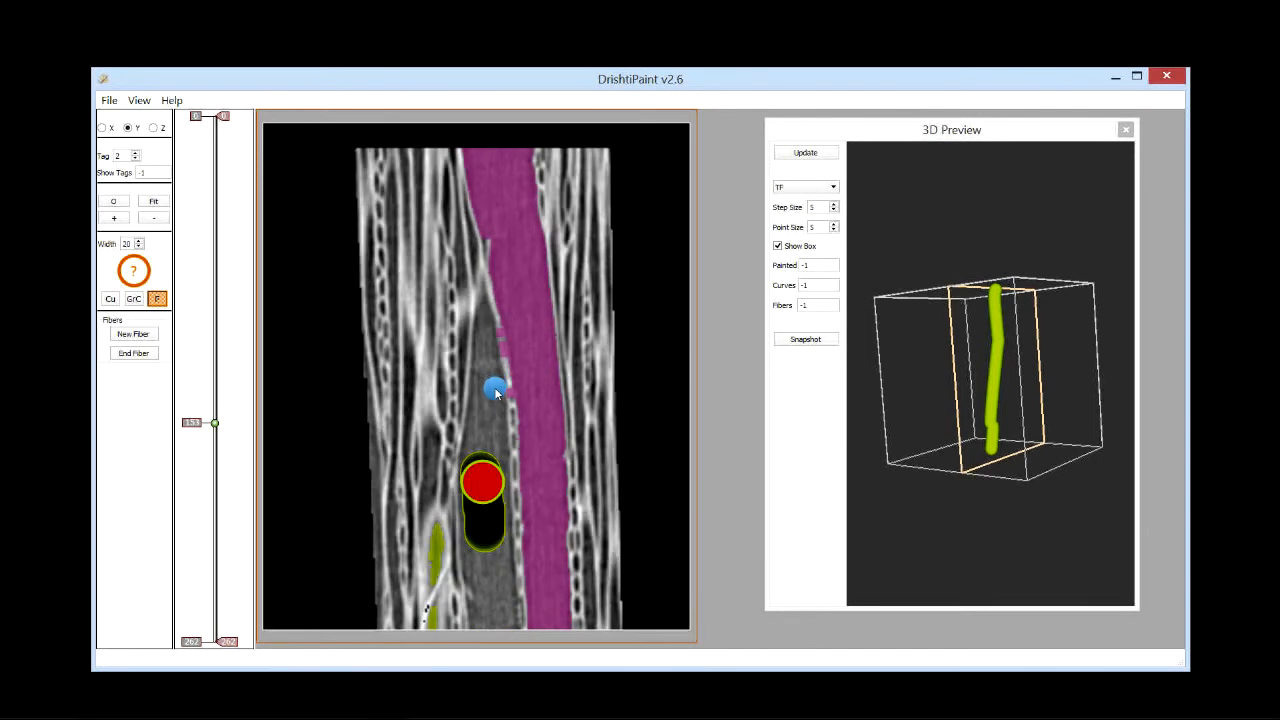
scroll(484, 490, "down", 2)
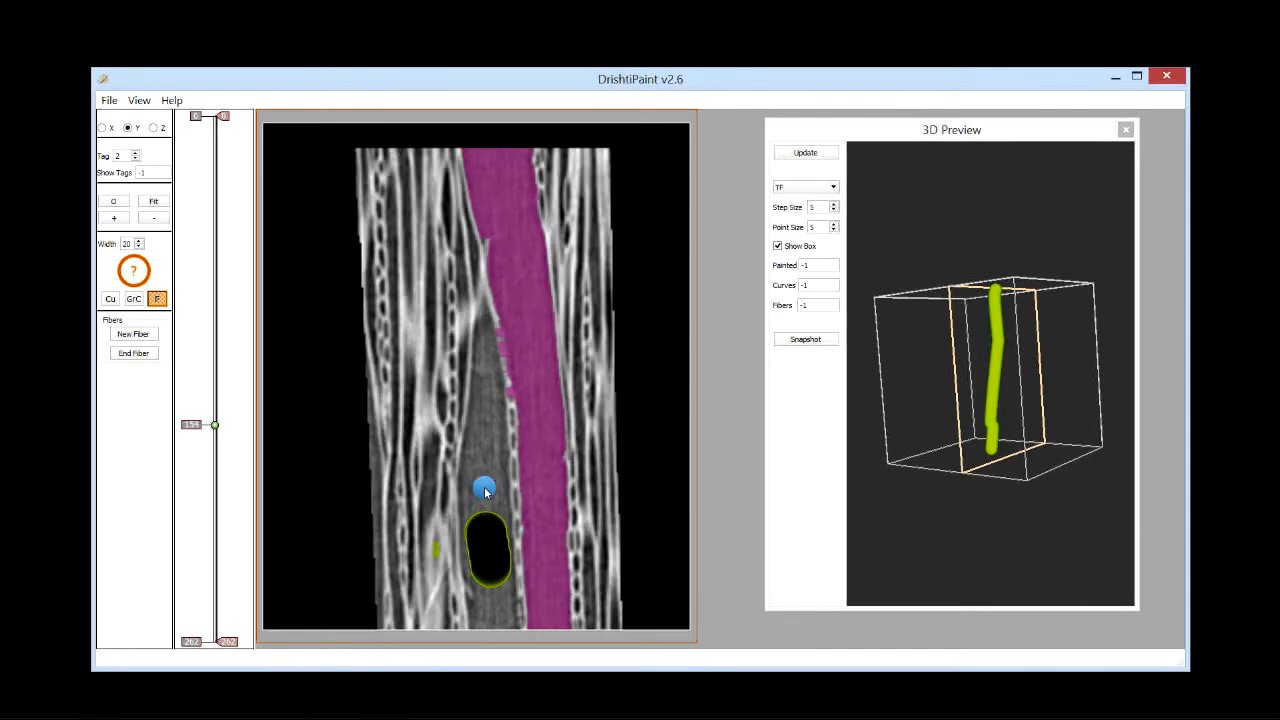
scroll(485, 505, "up", 2)
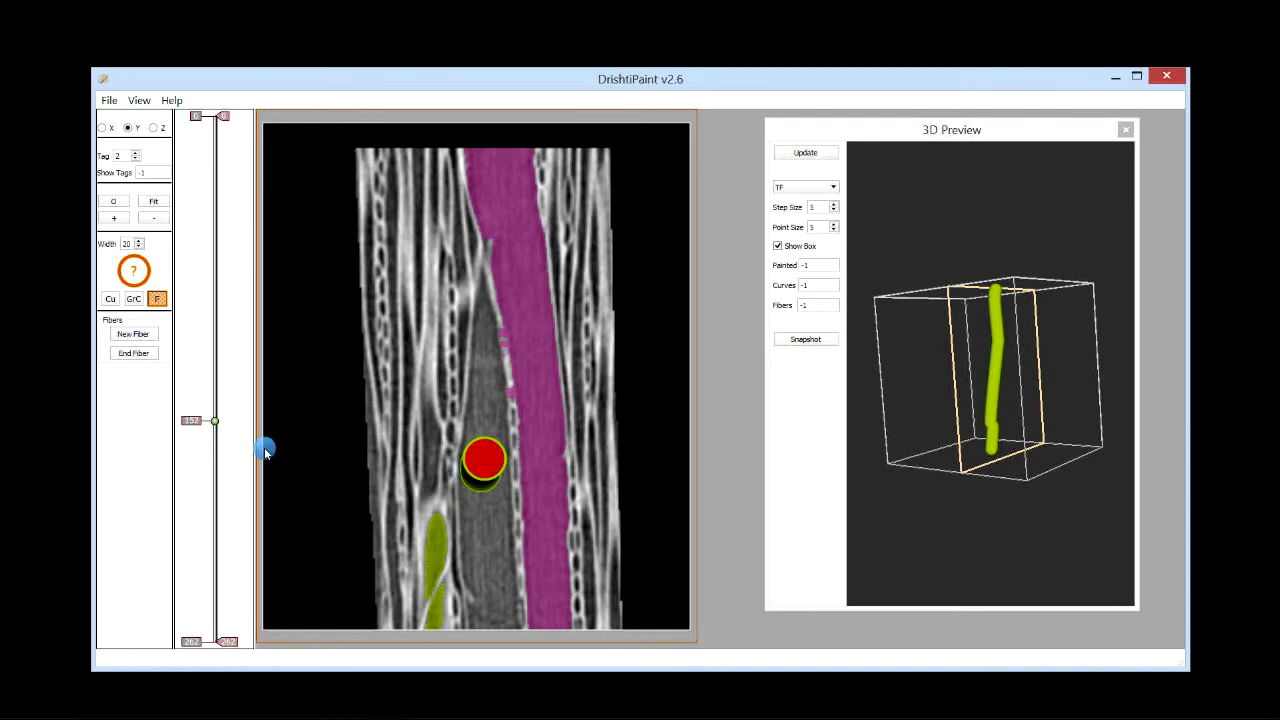
scroll(203, 440, "down", 10)
Step: Add a fiber point near the top of the cell in the Y view
left_click_drag(203, 440, 200, 378)
left_click(474, 242)
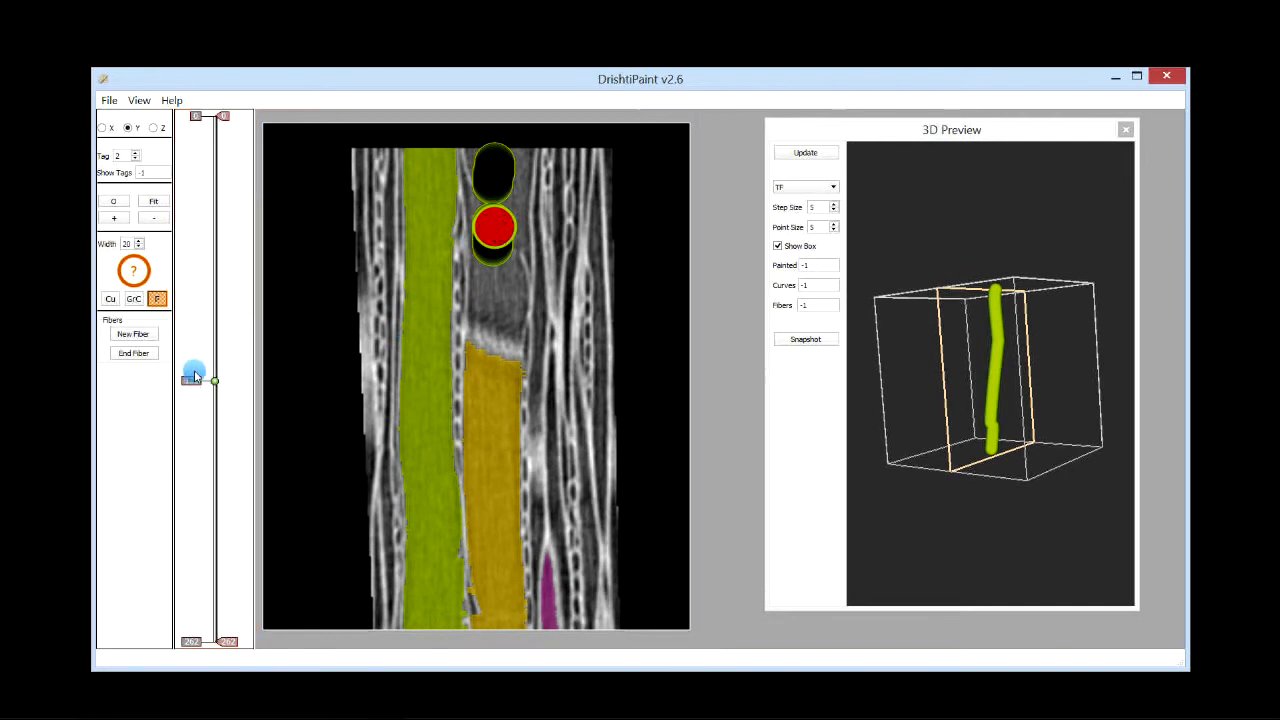
left_click_drag(196, 374, 201, 371)
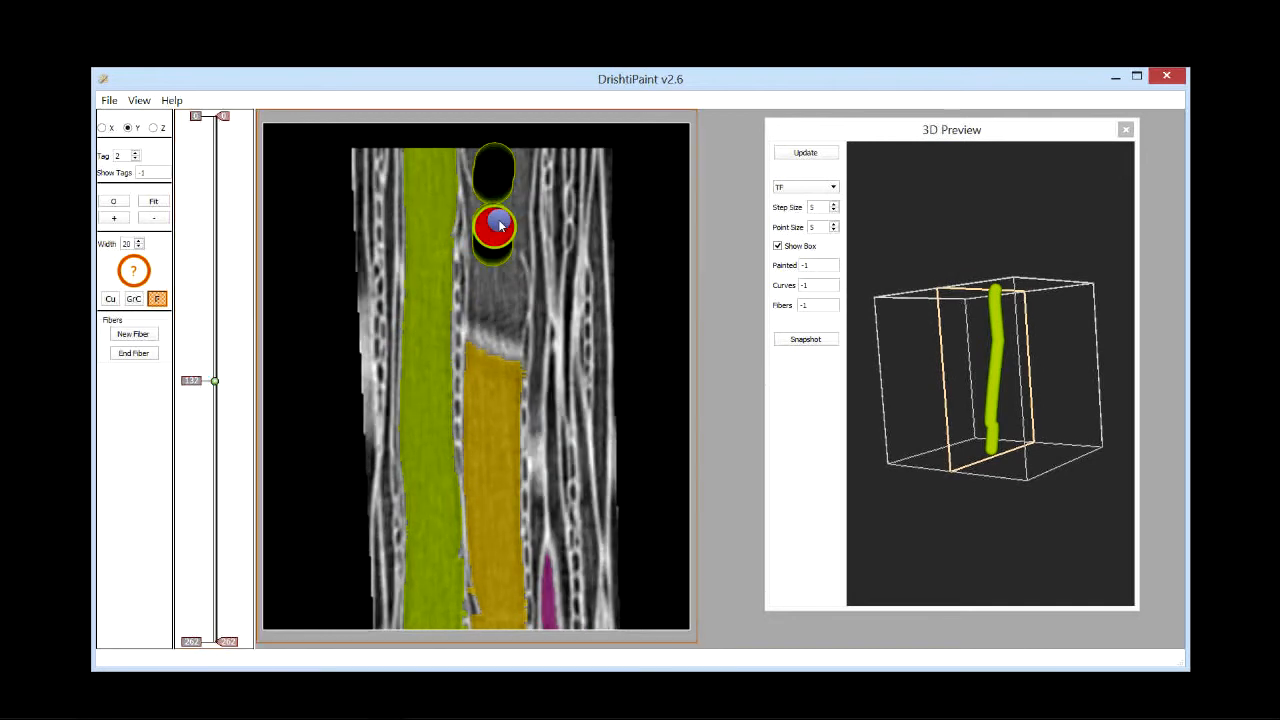
Step: Switch to the X slice view and delete the upper fiber point of the fiber
left_click(102, 128)
left_click_drag(206, 363, 203, 400)
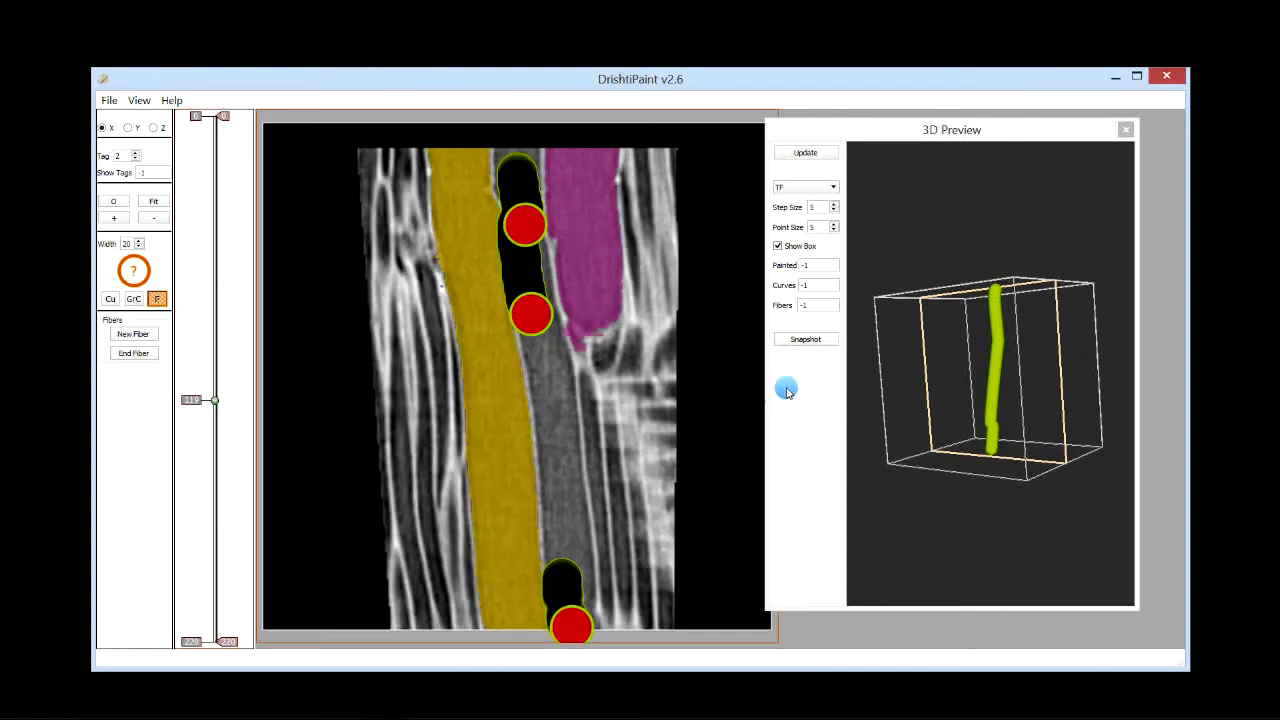
left_click_drag(1053, 474, 1001, 482)
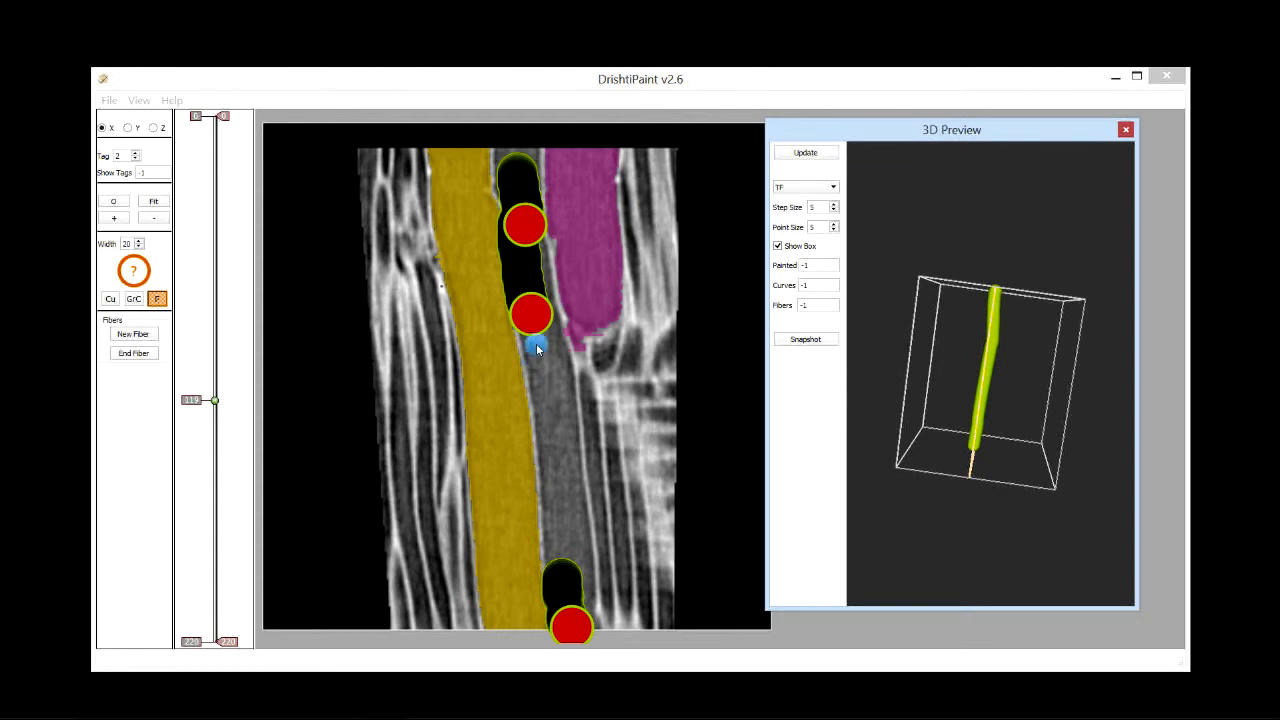
left_click(527, 228)
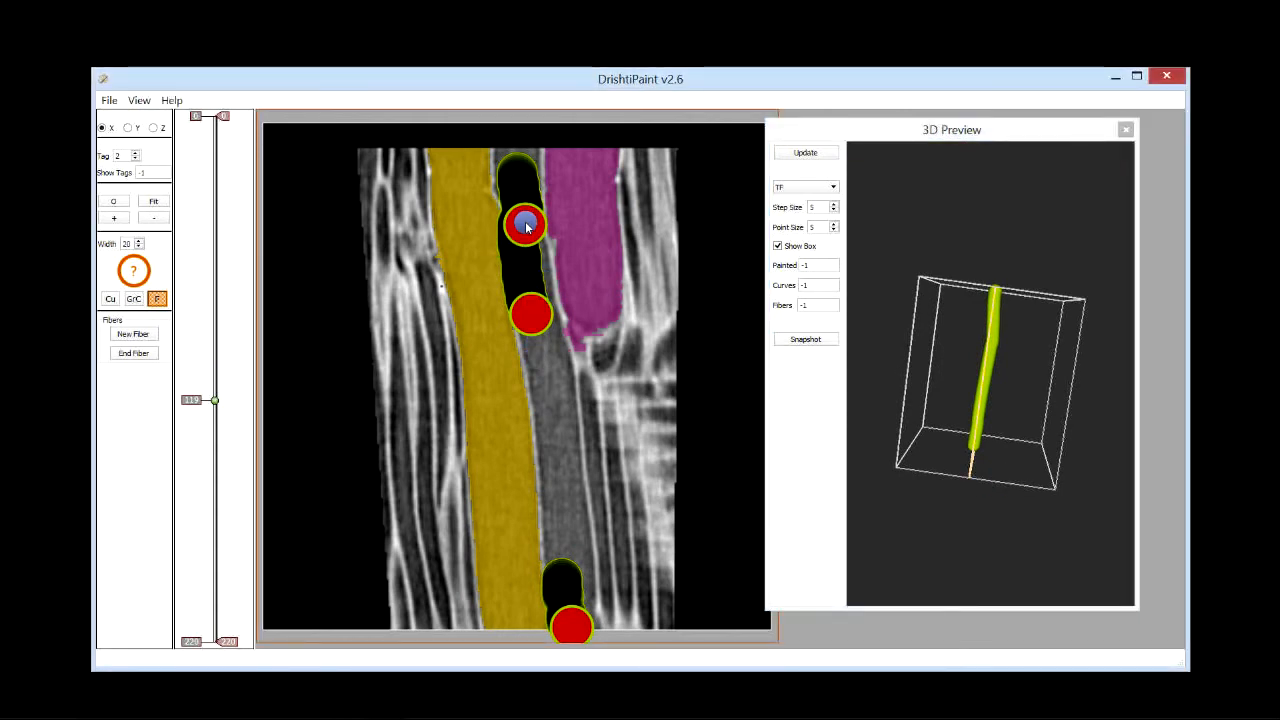
right_click(527, 228)
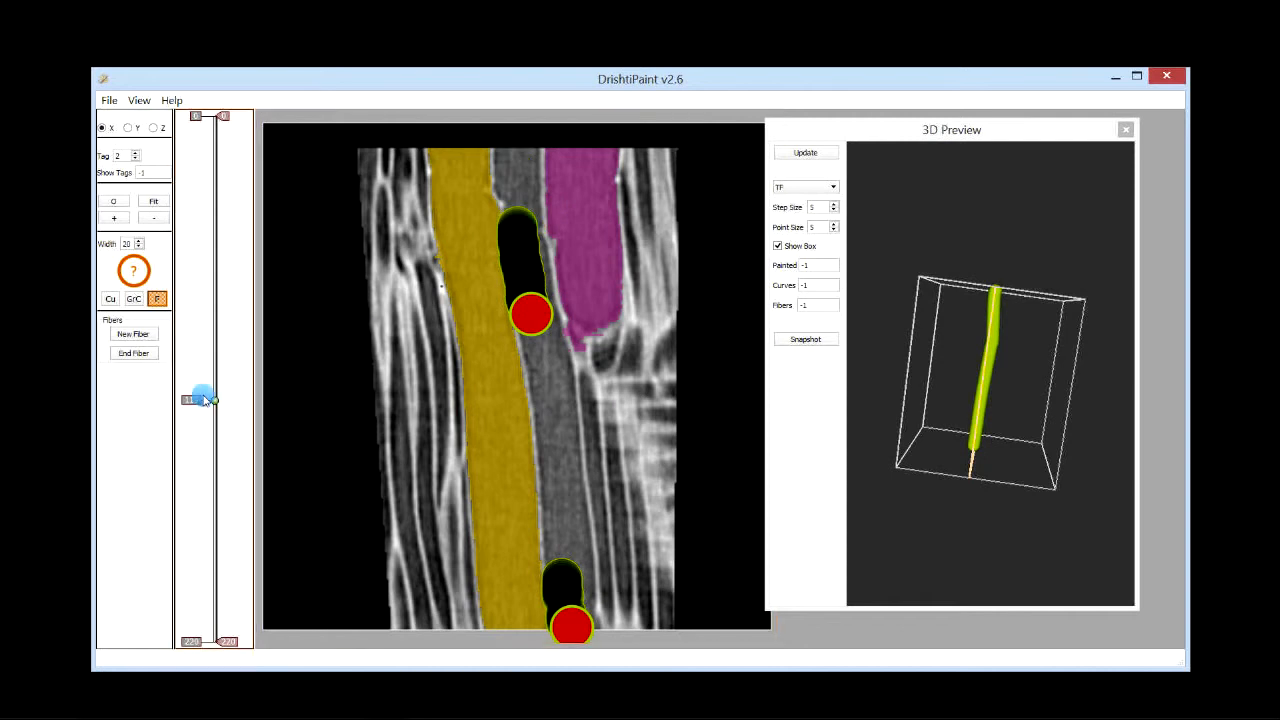
mouse_move(203, 400)
left_mouse_down()
mouse_move(200, 380)
mouse_move(203, 408)
left_mouse_up()
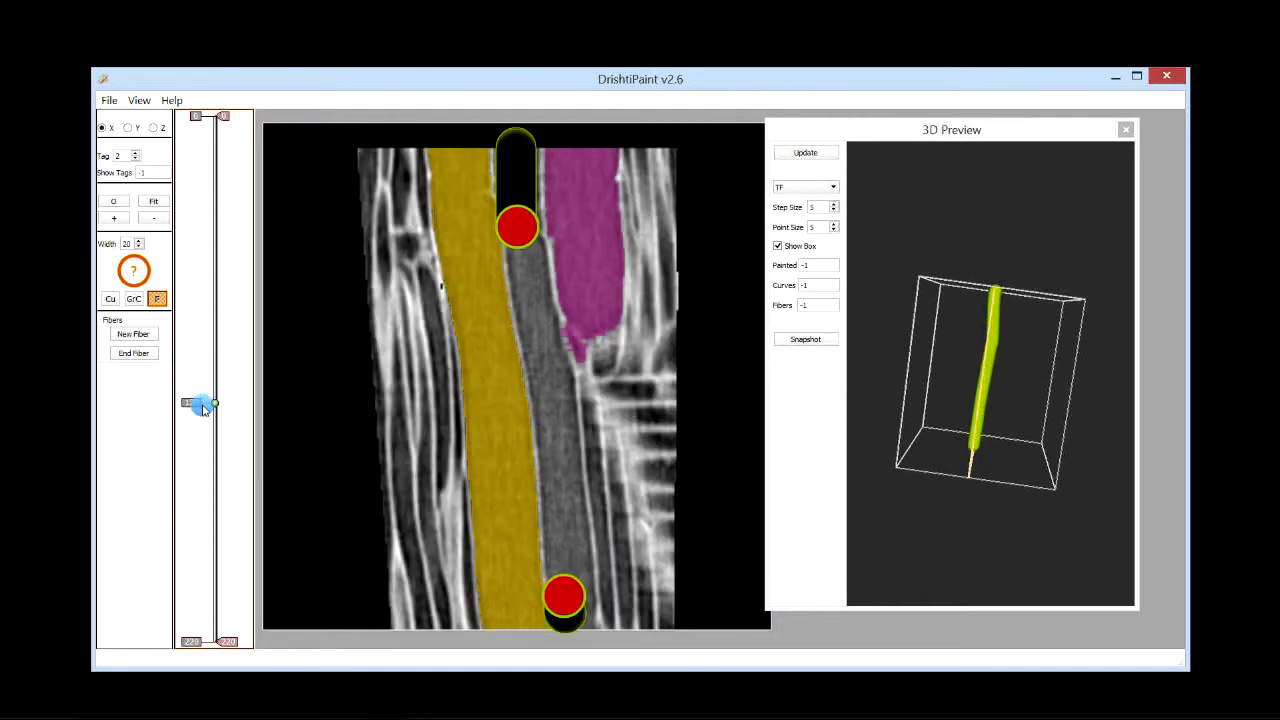
left_click_drag(946, 500, 920, 491)
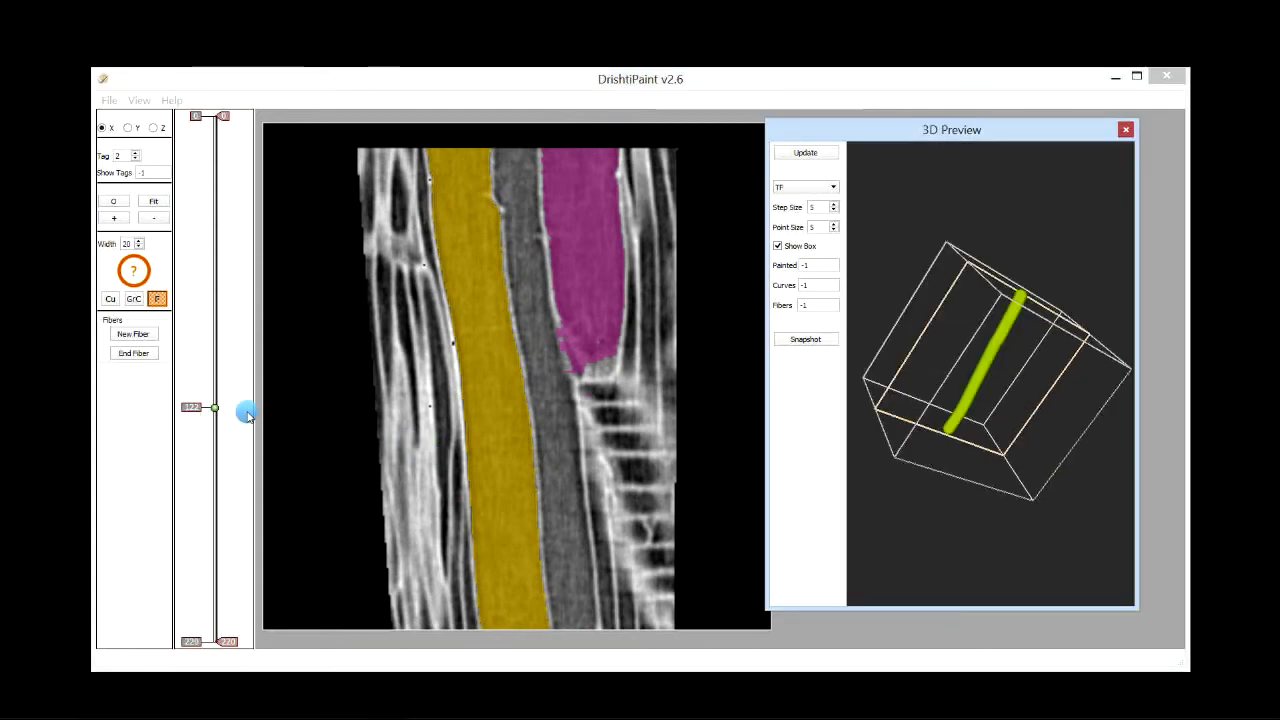
Step: Set the fiber width to 5
left_click_drag(200, 364, 186, 463)
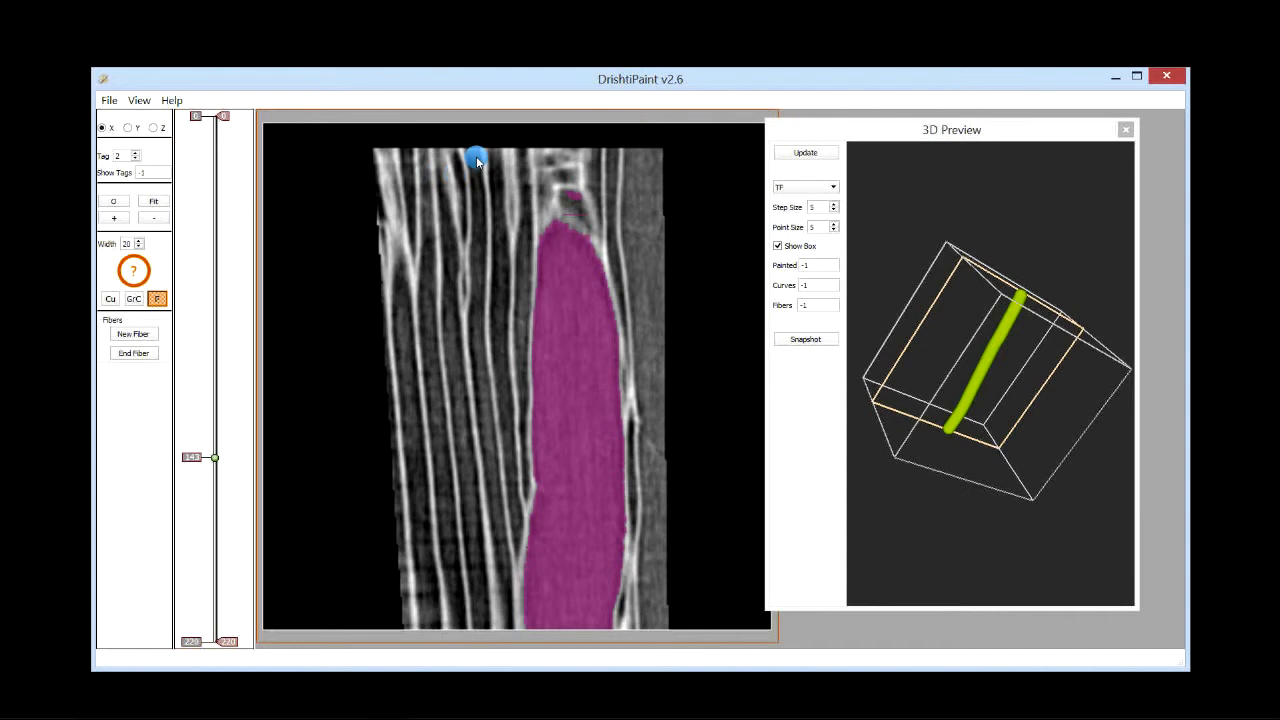
double_click(126, 243)
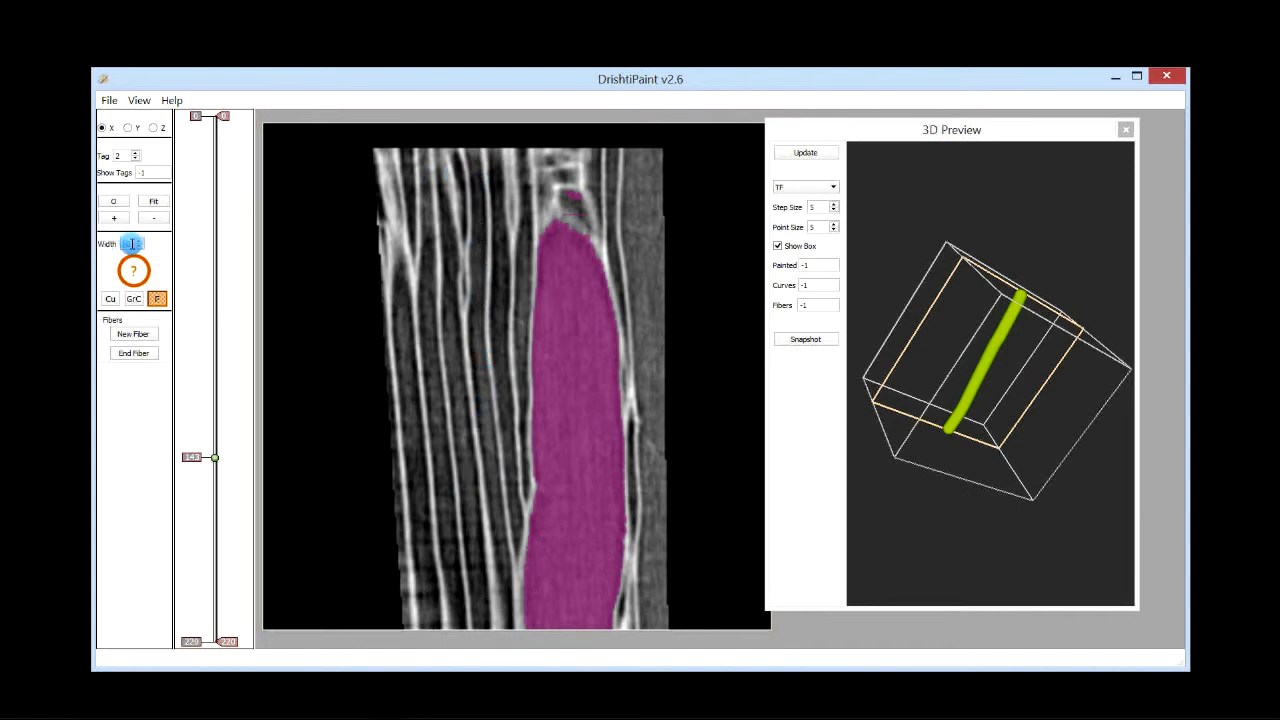
type("5")
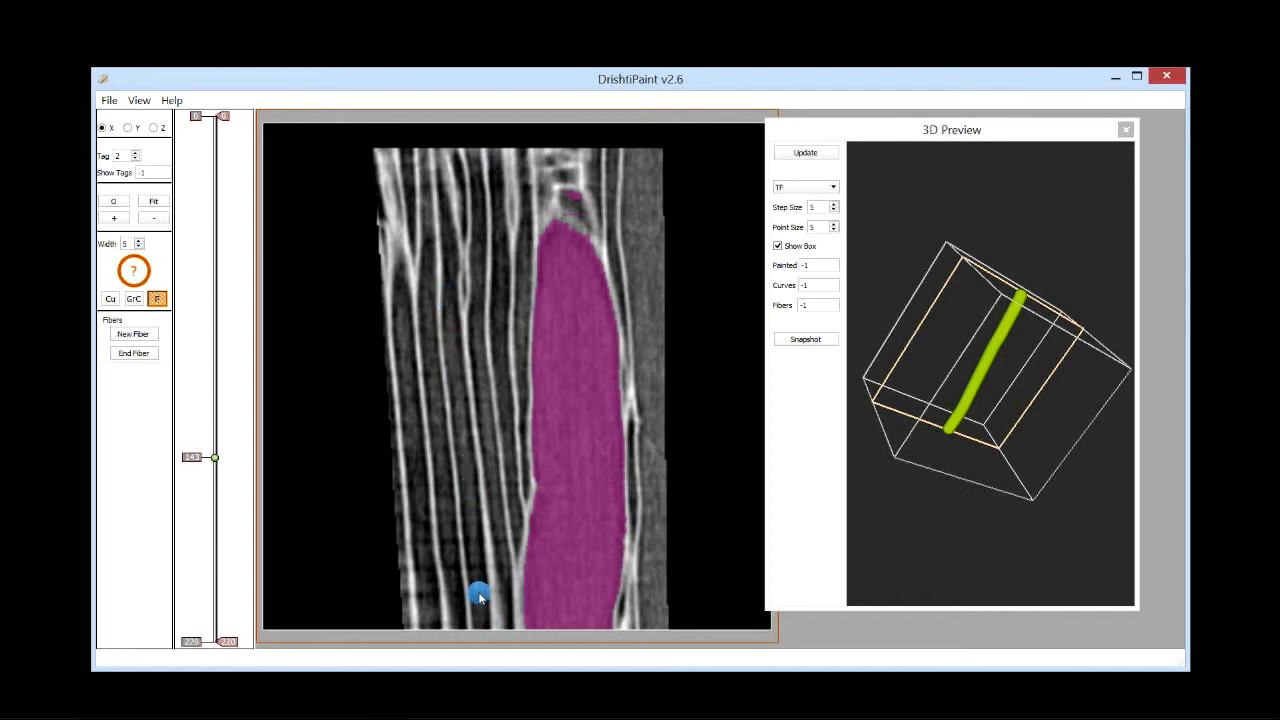
Step: Trace a fiber along the thin fibre left of the cell, placing four points from the bottom edge upward in the X view
left_click(481, 625)
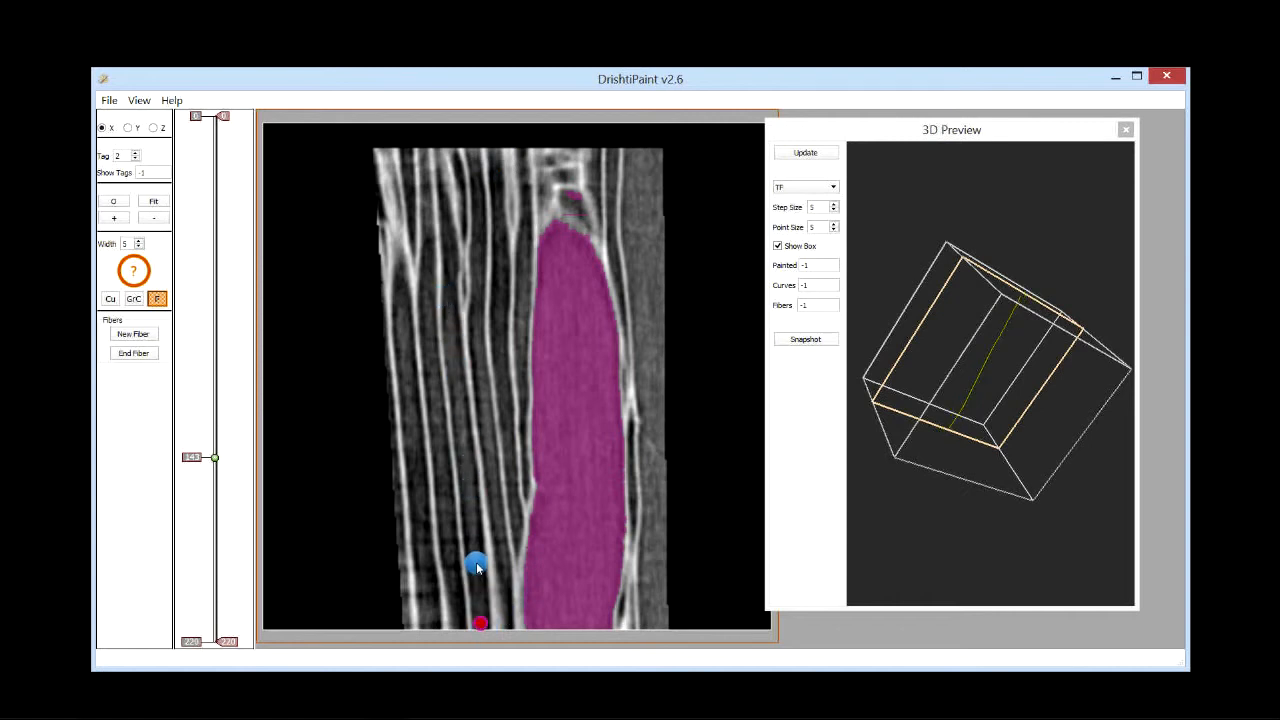
left_click(461, 438)
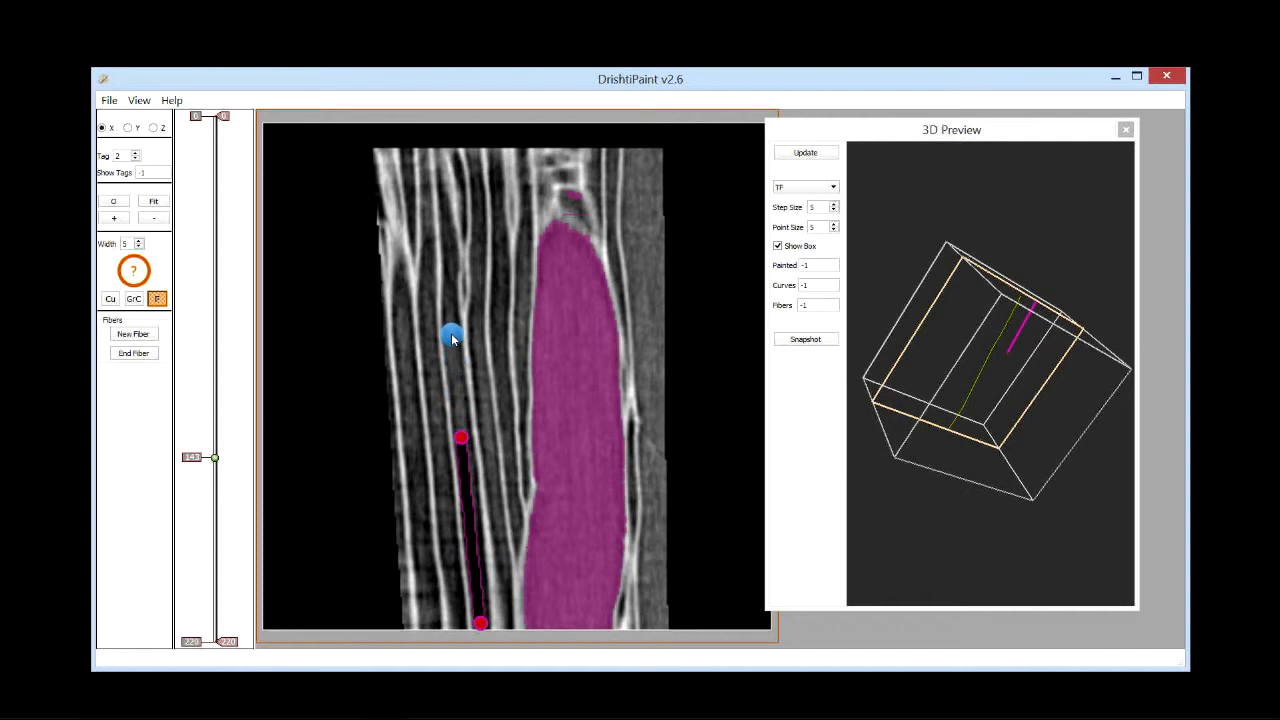
left_click(448, 298)
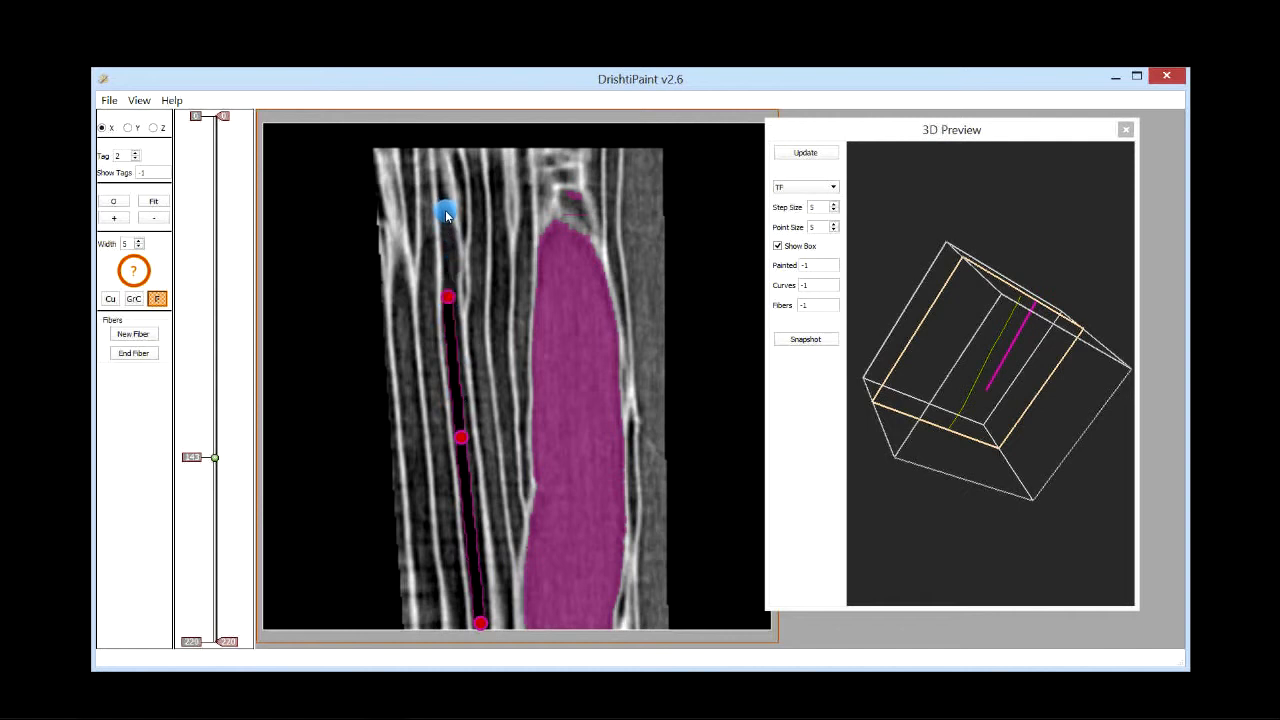
left_click(444, 209)
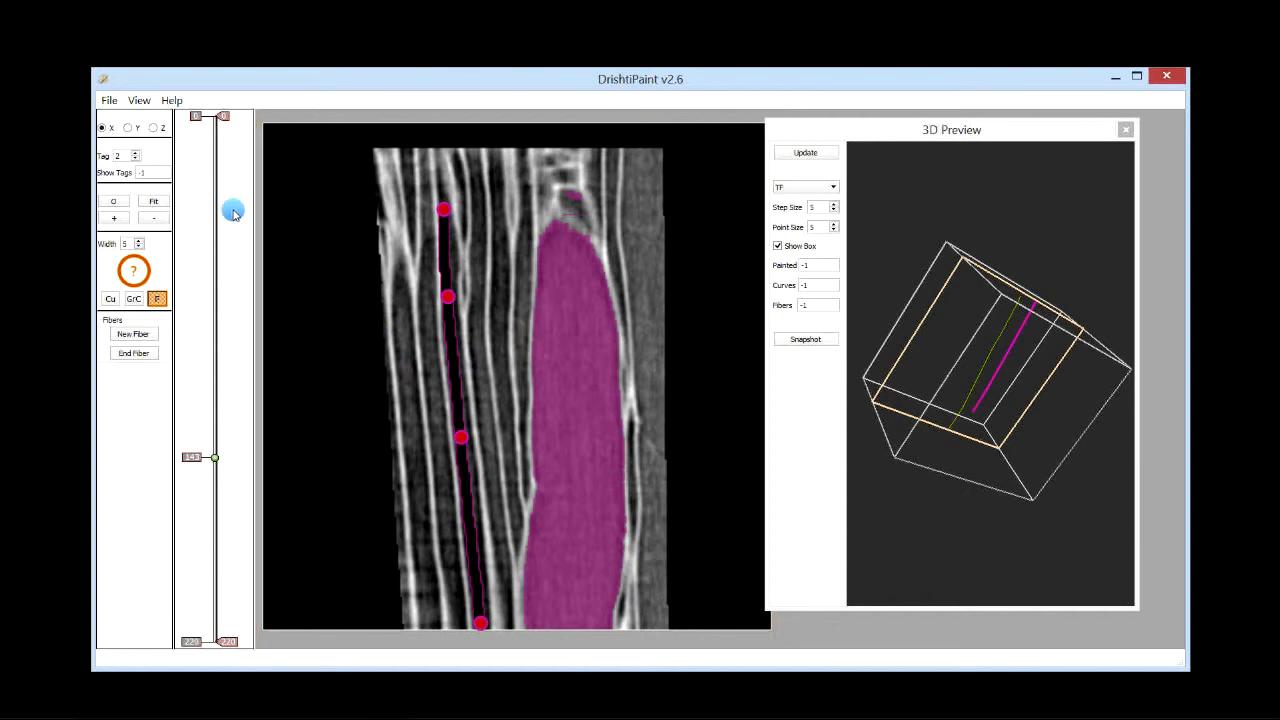
Step: Step through nearby X slices, add a final fiber point at the top edge, and end the fiber
scroll(371, 226, "up", 3)
scroll(371, 228, "down", 3)
scroll(371, 228, "up", 1)
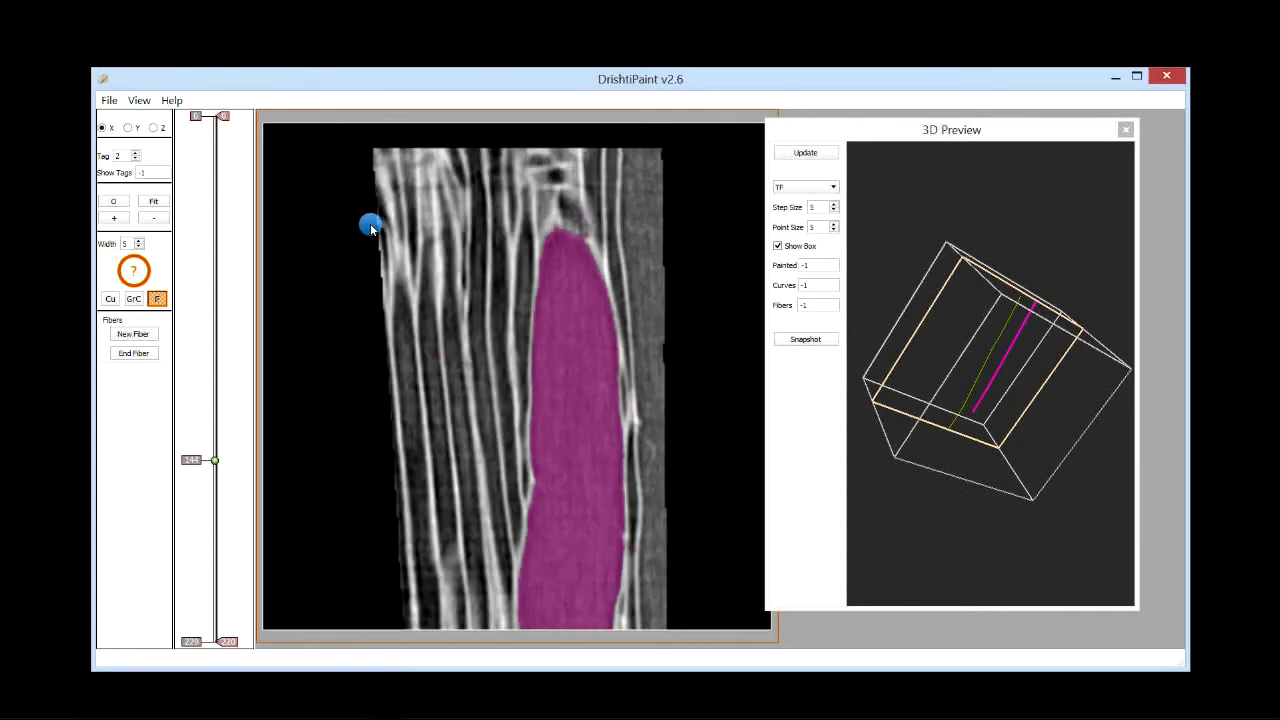
scroll(371, 228, "down", 1)
scroll(371, 228, "up", 1)
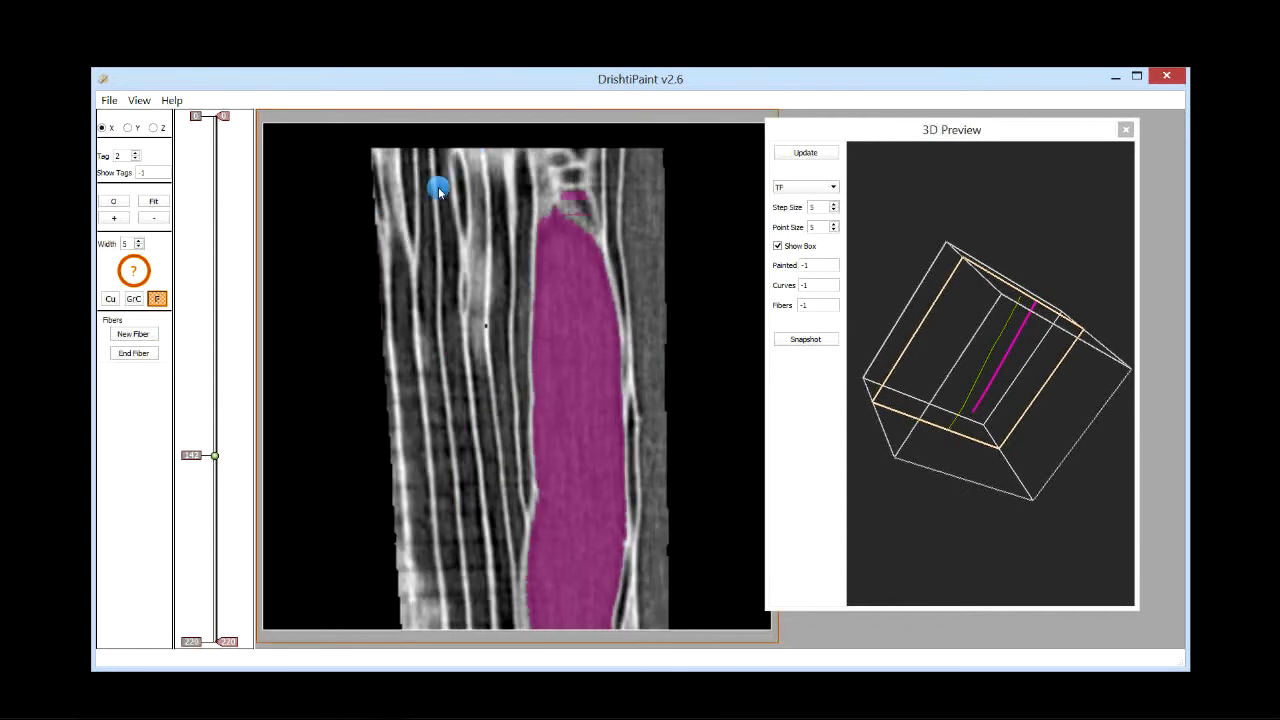
scroll(440, 183, "up", 1)
left_click(440, 155)
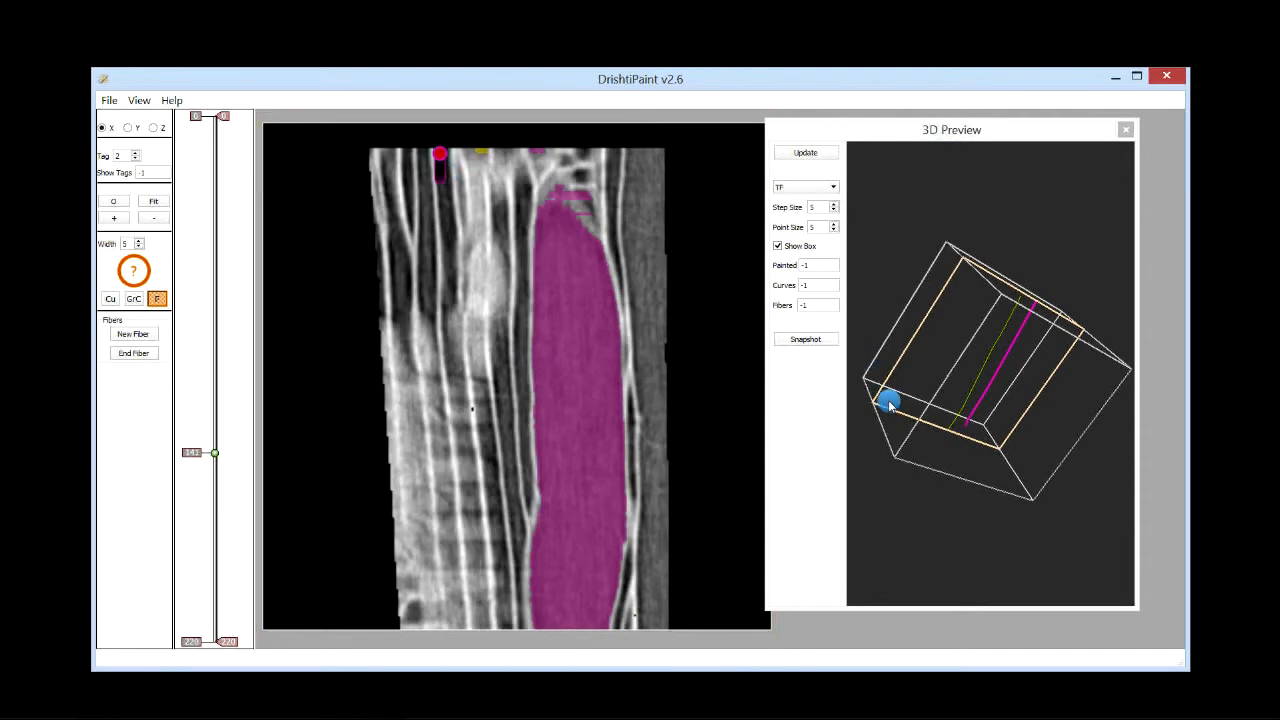
left_click_drag(925, 505, 1003, 474)
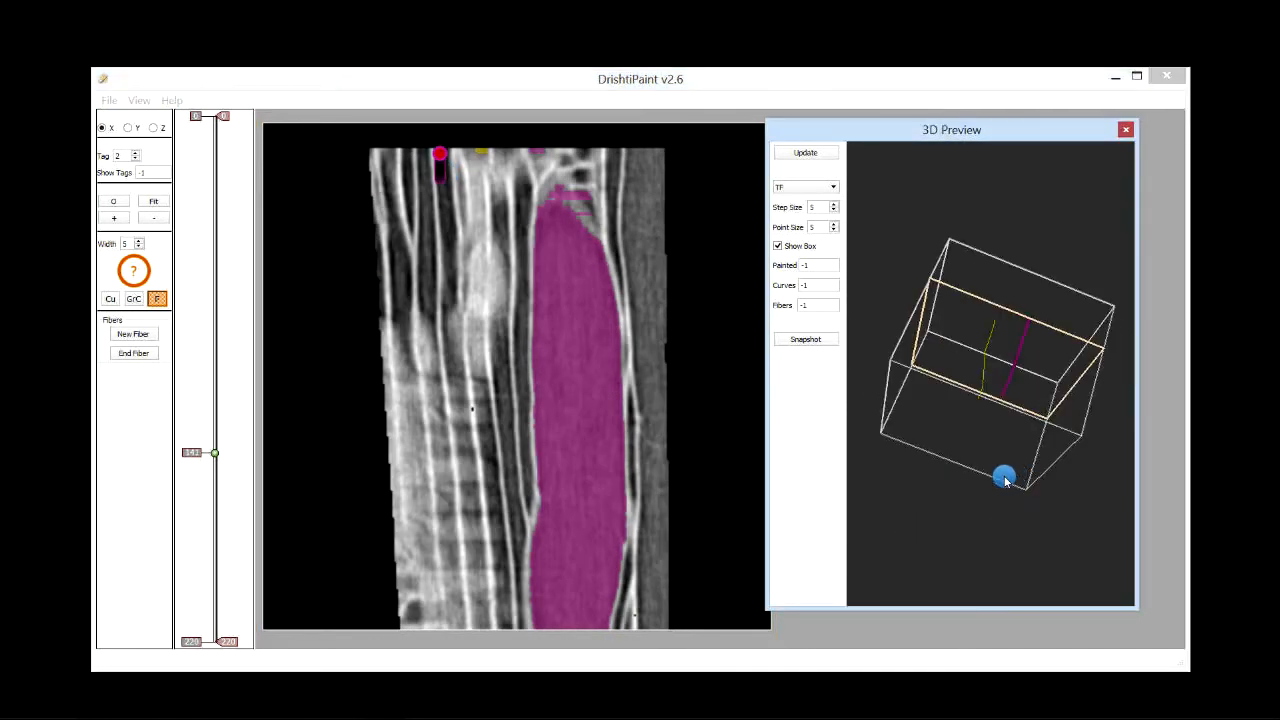
left_click(140, 354)
Step: Start a new fiber and place points near the top of the fibre further left in the X view
mouse_move(990, 460)
left_mouse_down()
mouse_move(980, 440)
mouse_move(1041, 479)
mouse_move(963, 566)
mouse_move(982, 531)
left_mouse_up()
scroll(361, 376, "up", 1)
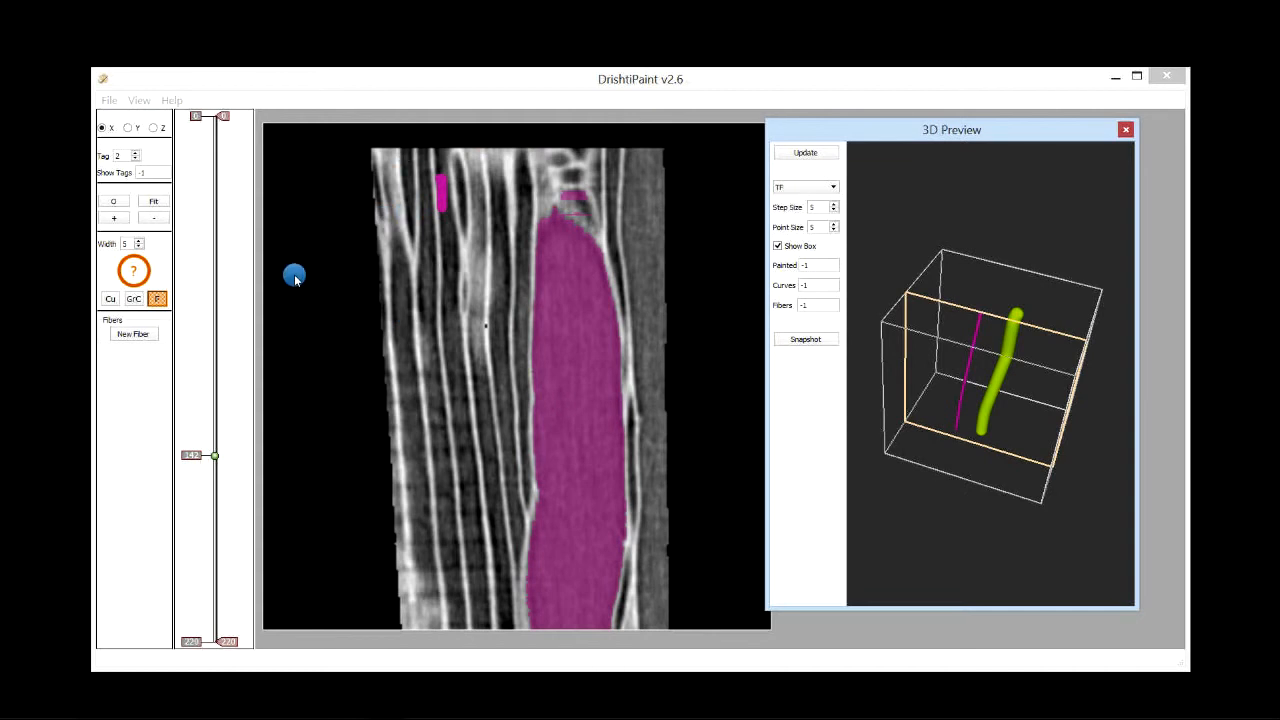
left_click(128, 335)
left_click(423, 160)
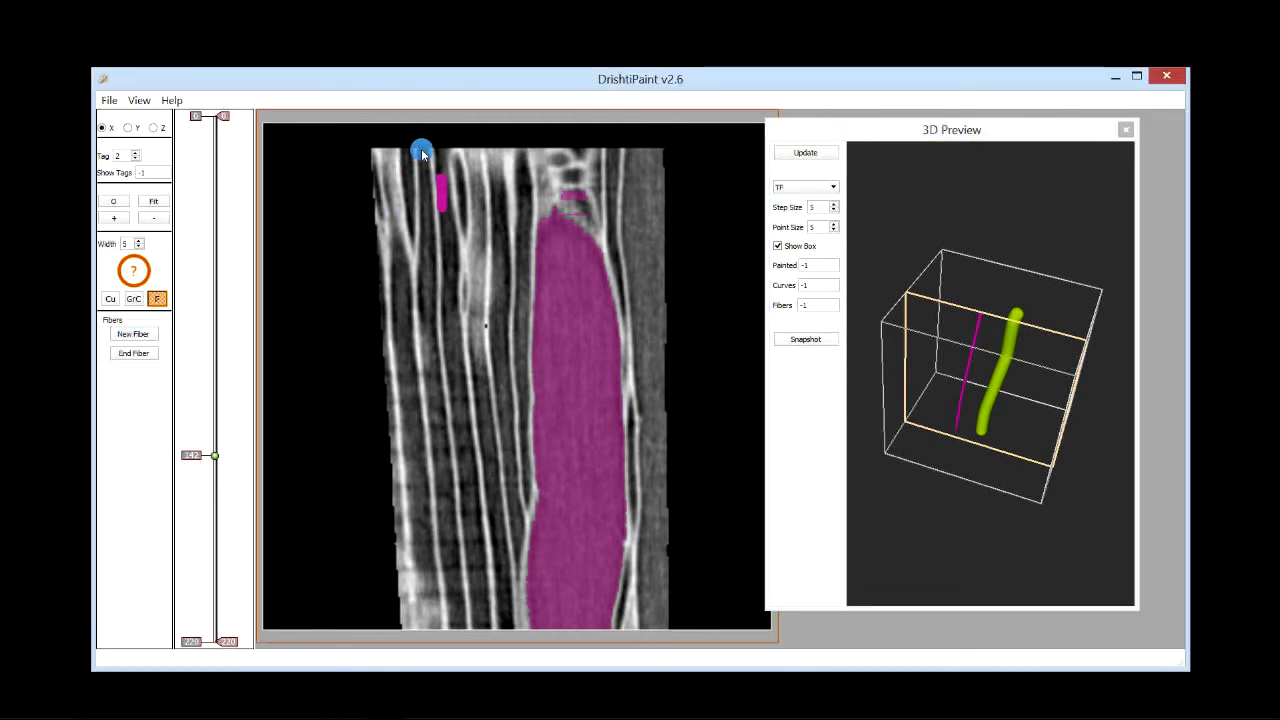
left_click(424, 238)
left_click(425, 245)
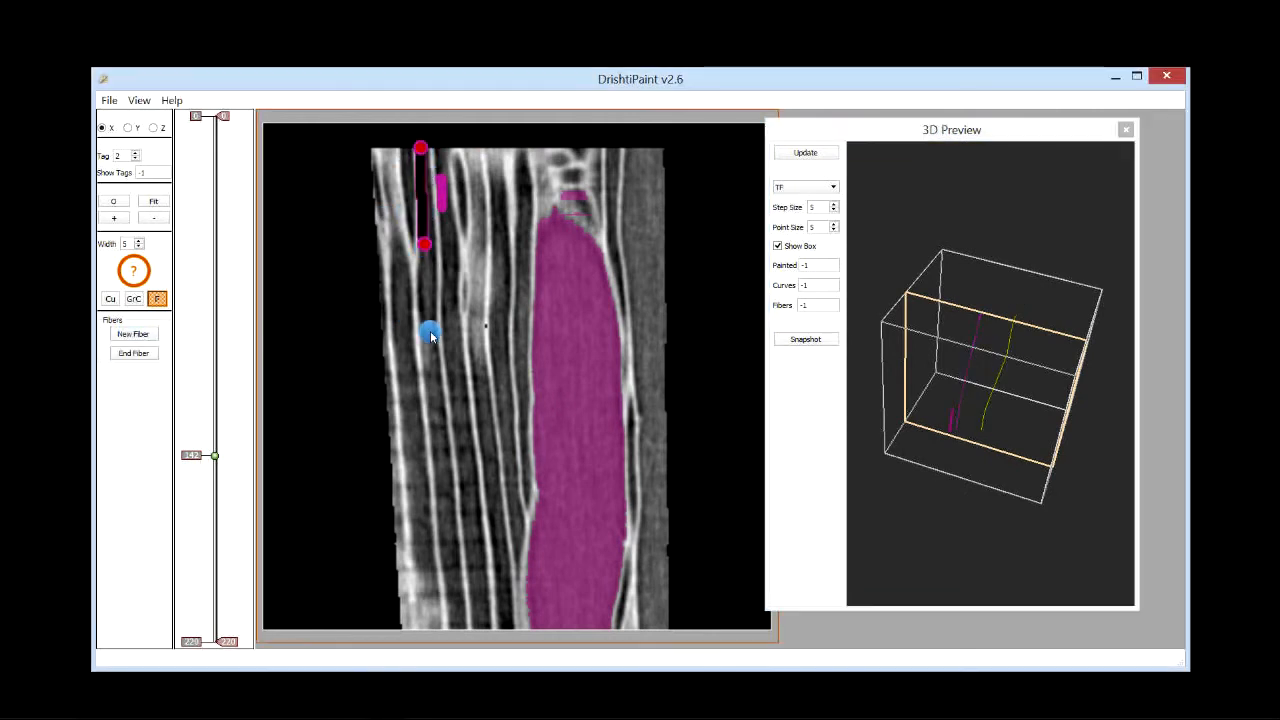
Step: Add more points down that fibre across slices to the bottom edge and end the fiber
scroll(439, 376, "up", 1)
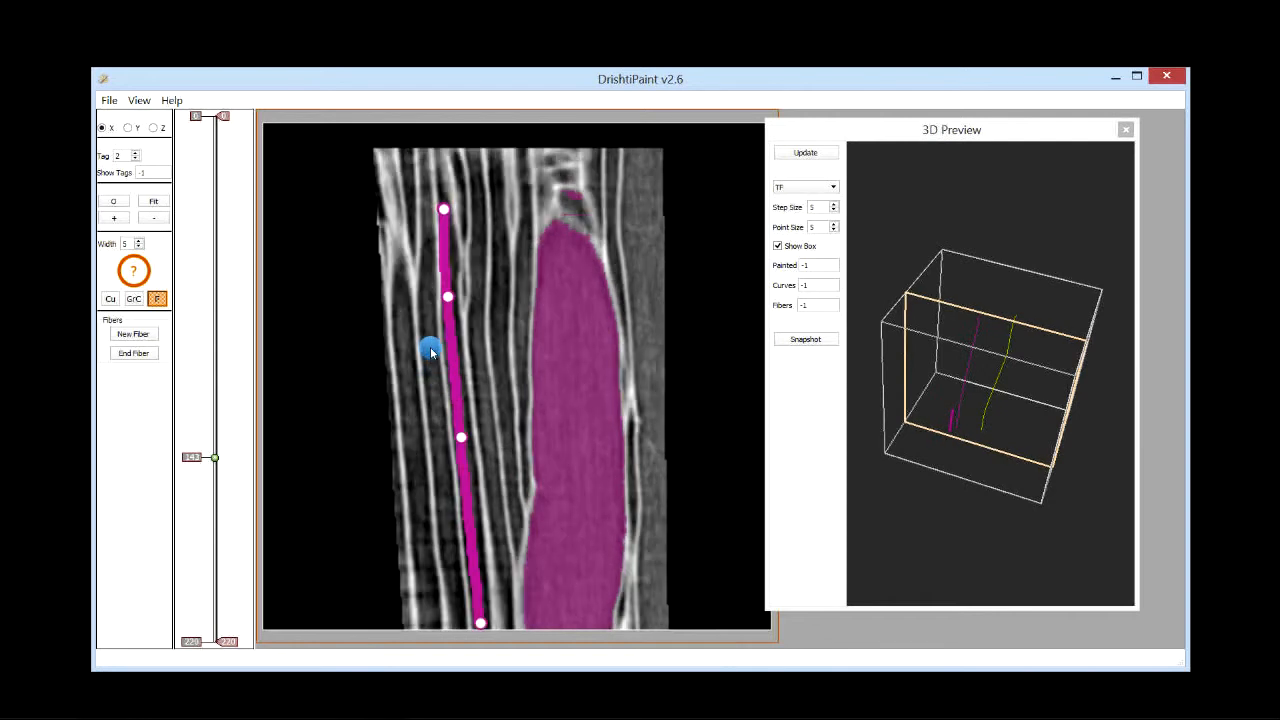
left_click(430, 358)
left_click(445, 503)
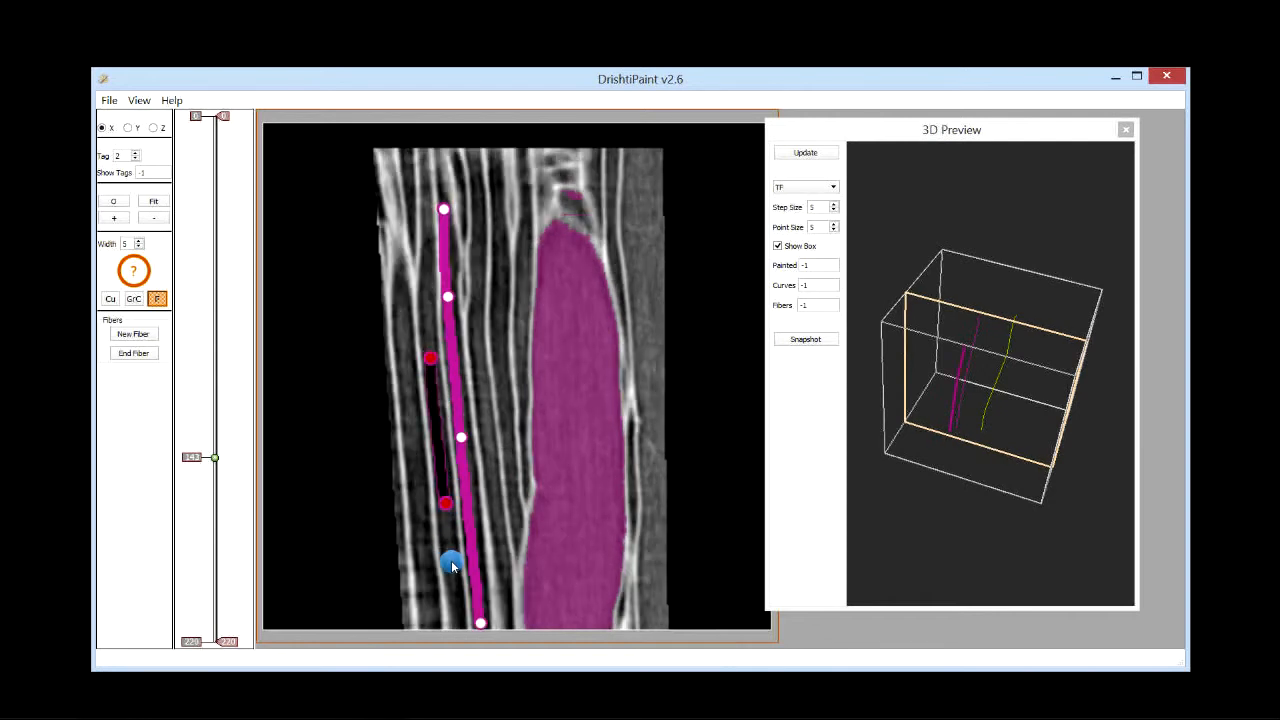
scroll(455, 603, "down", 1)
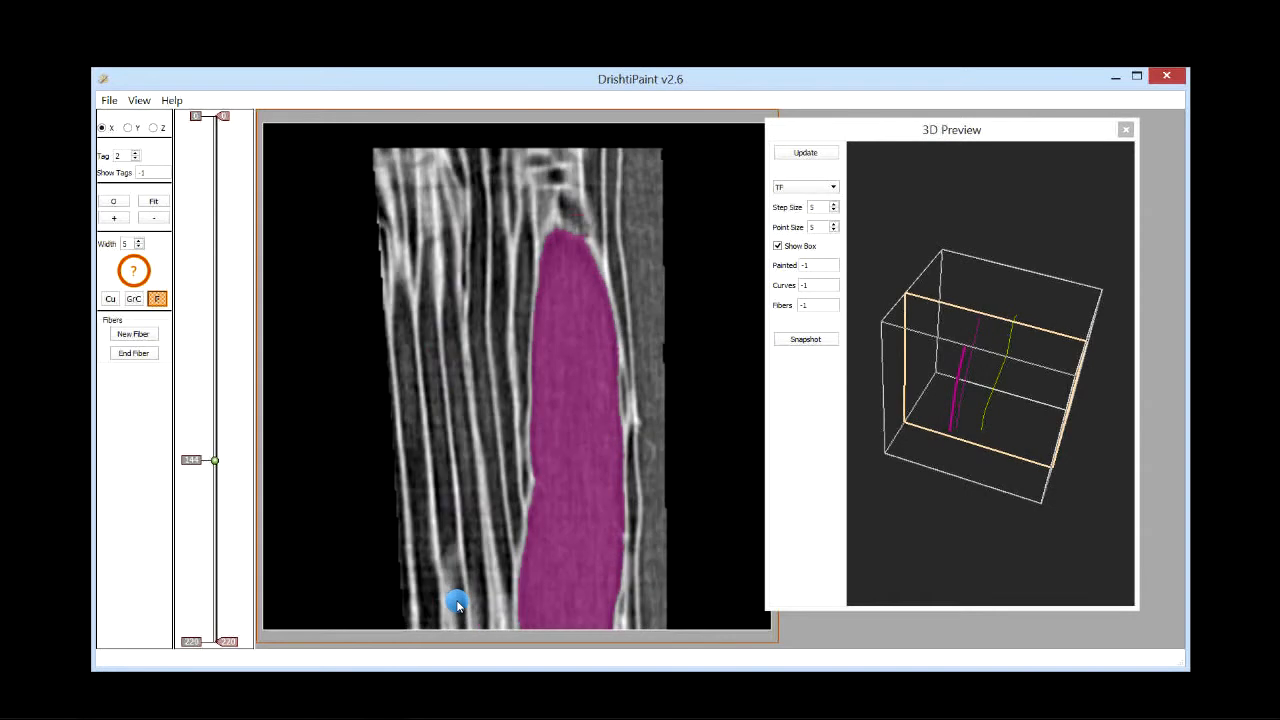
scroll(453, 602, "up", 1)
scroll(453, 602, "down", 1)
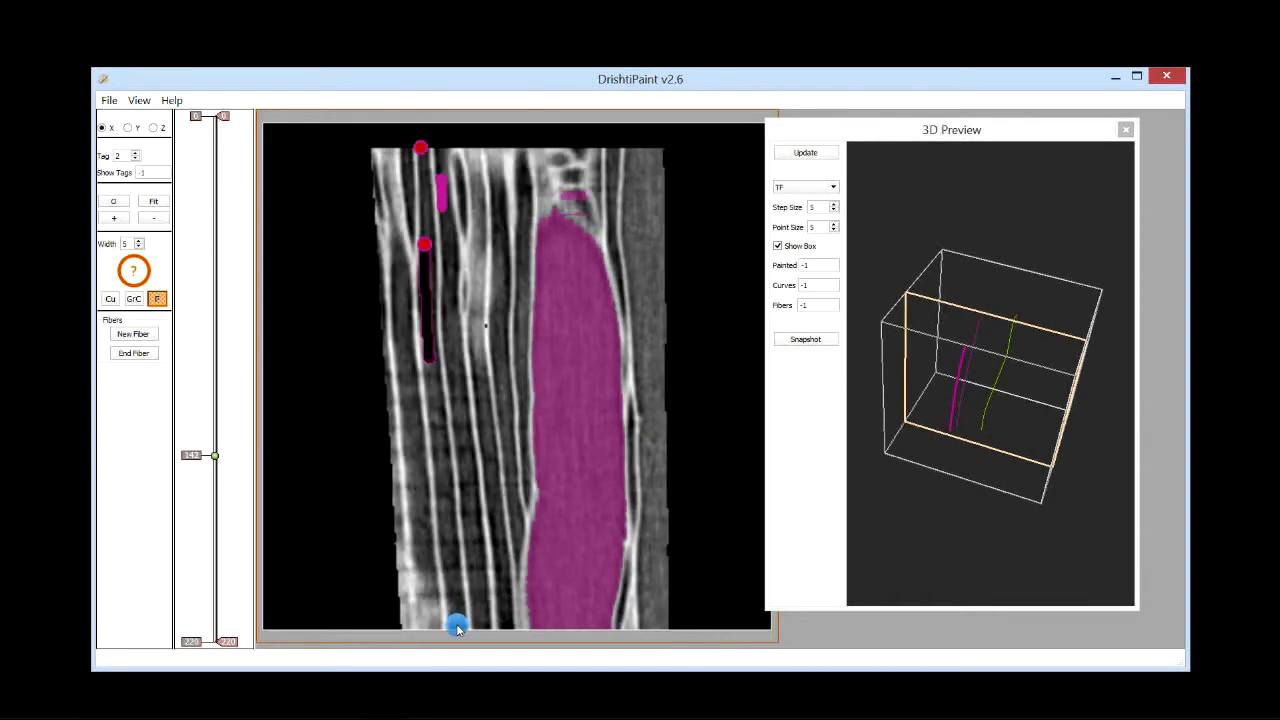
left_click(456, 625)
scroll(958, 509, "up", 2)
scroll(958, 509, "down", 1)
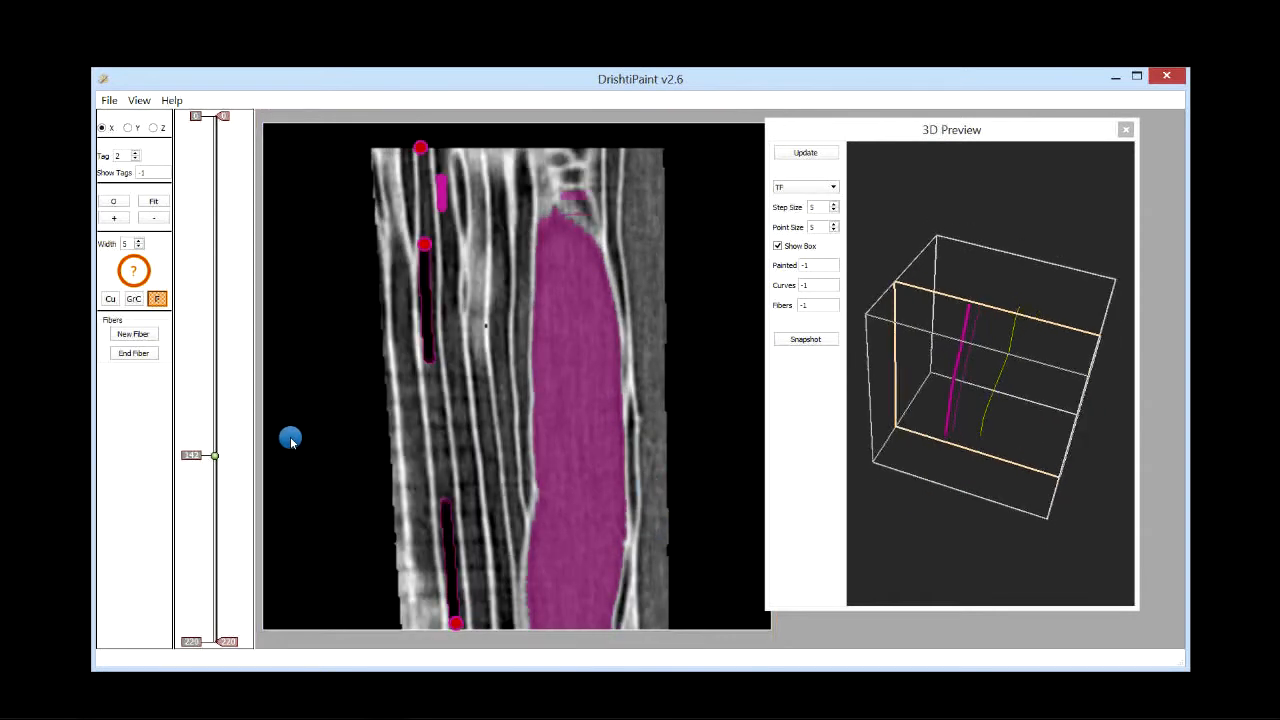
left_click(140, 354)
Step: Switch to the Y slice view and set the fiber width to 30 and the tag to 3
left_click_drag(1043, 500, 1020, 406)
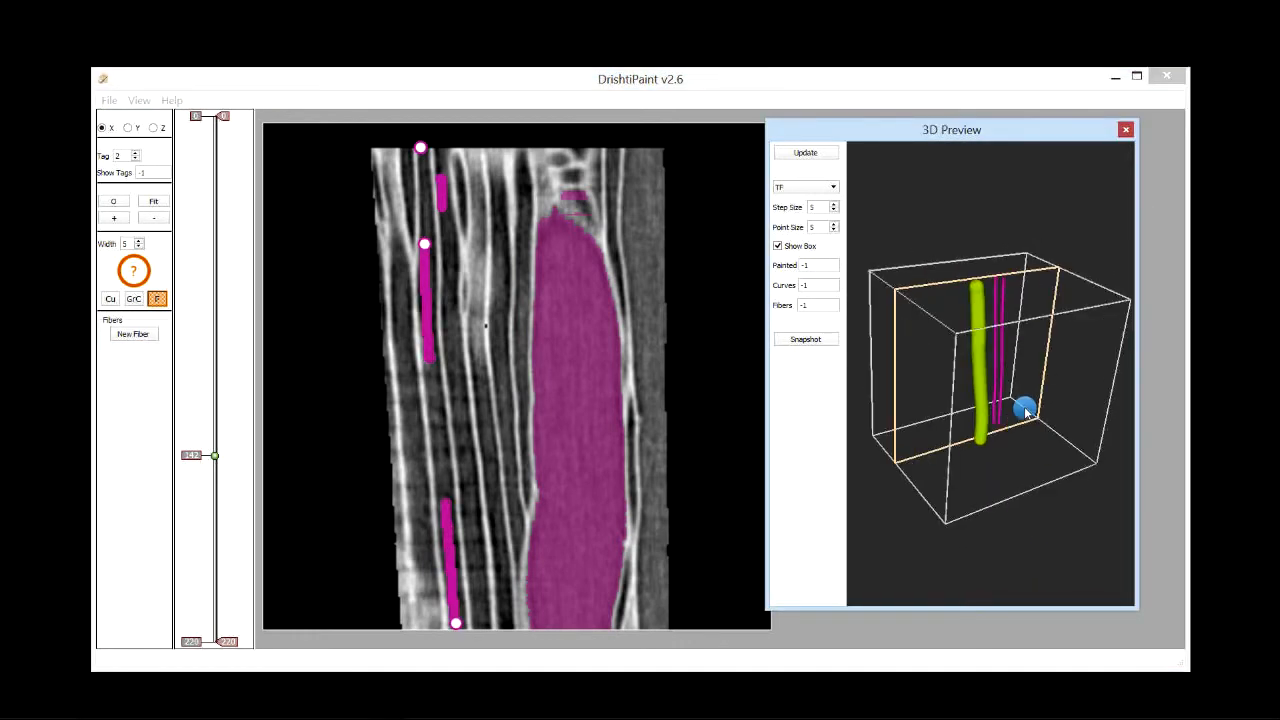
left_click(127, 128)
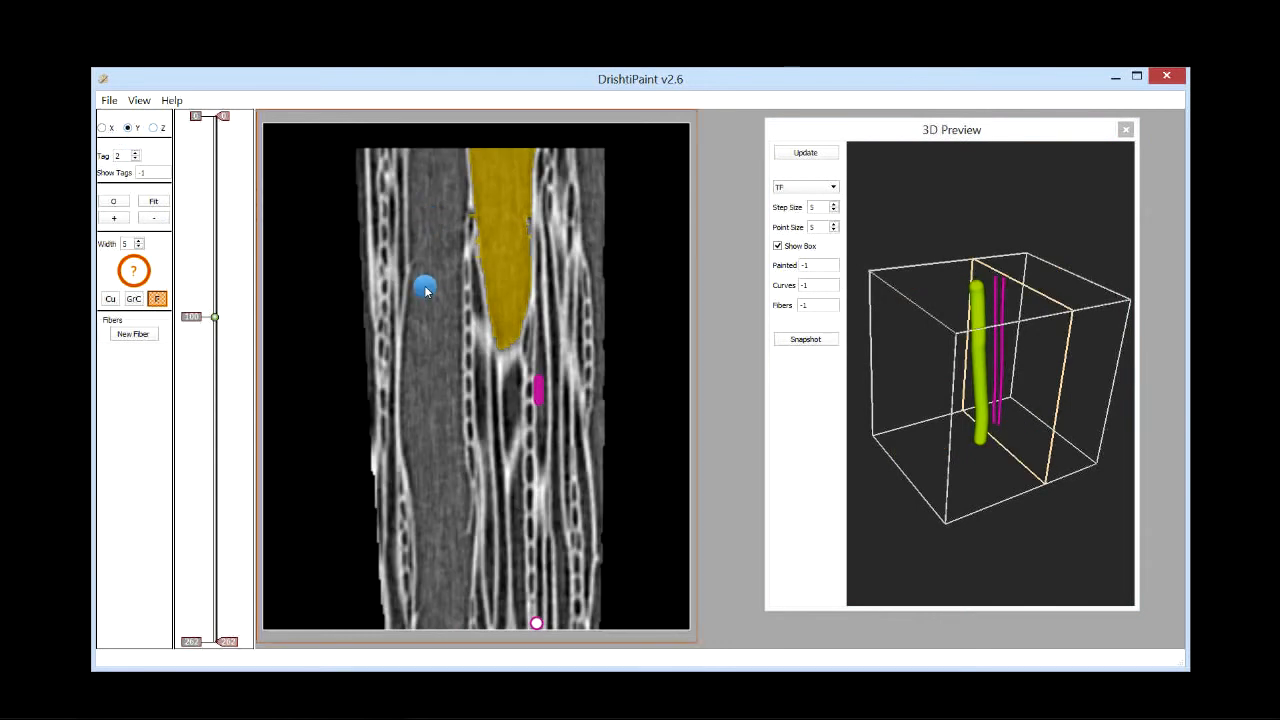
scroll(422, 292, "down", 5)
scroll(422, 292, "up", 4)
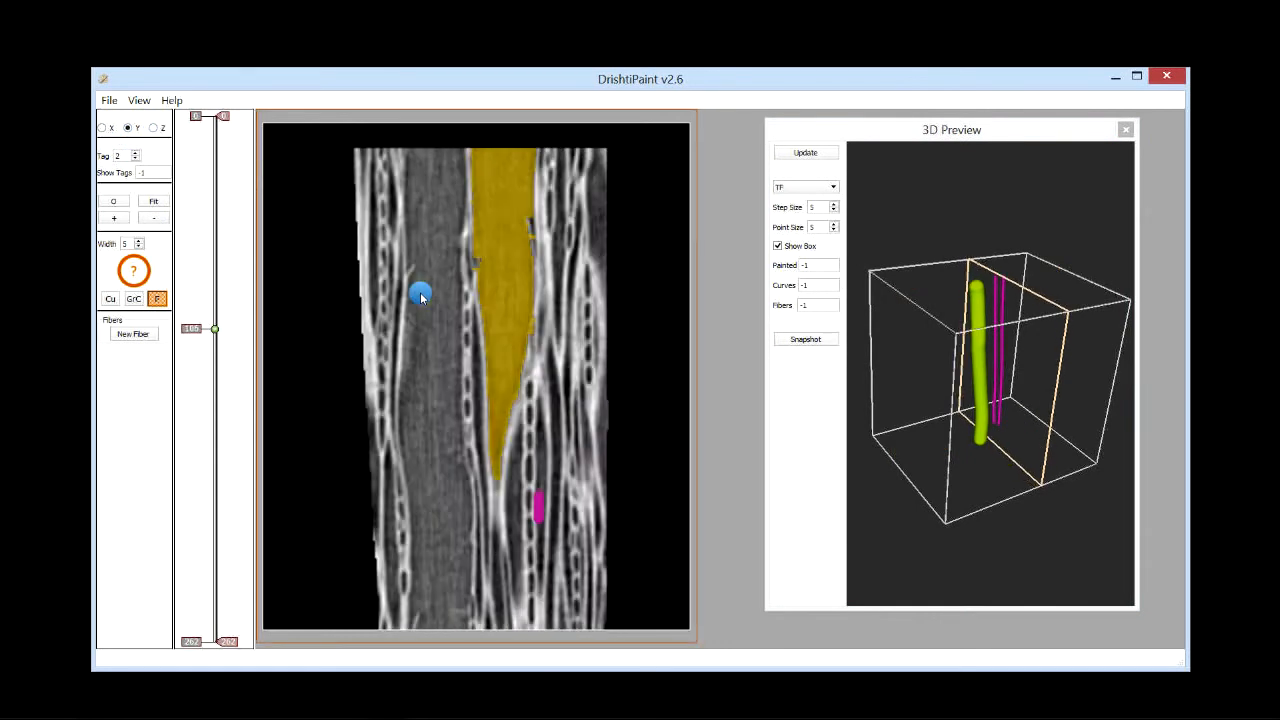
left_click(128, 244)
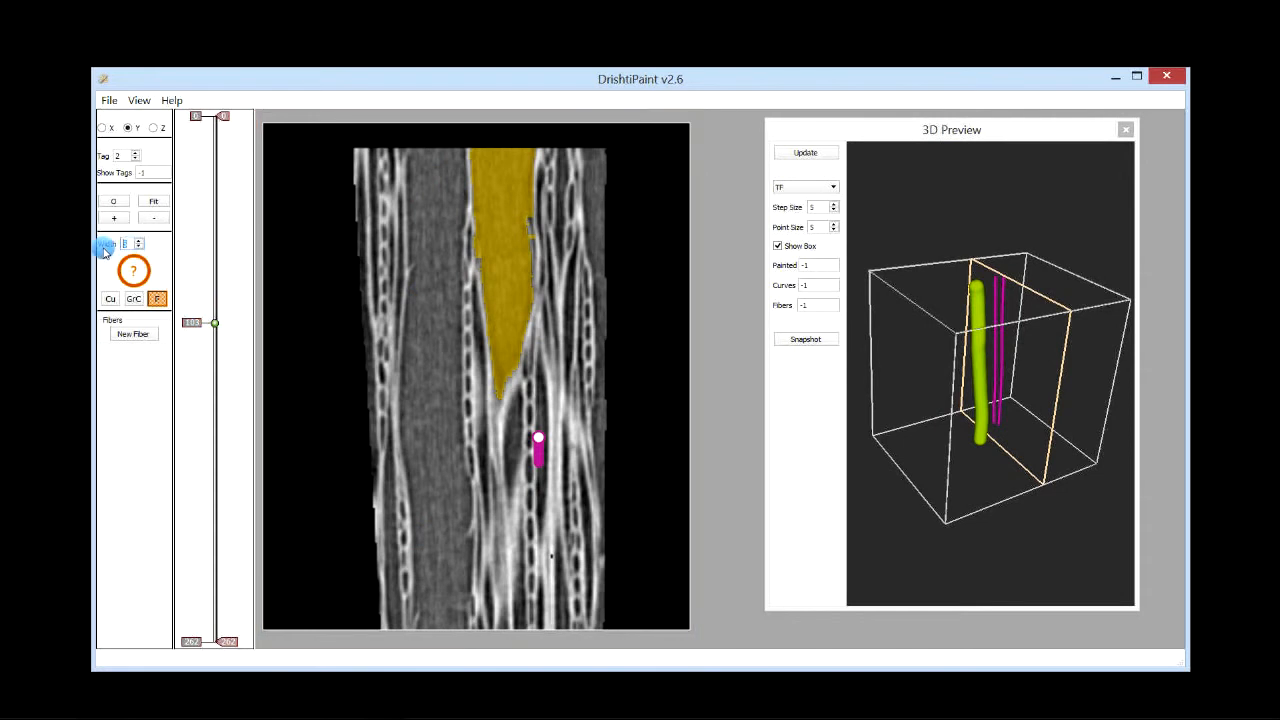
left_click(136, 155)
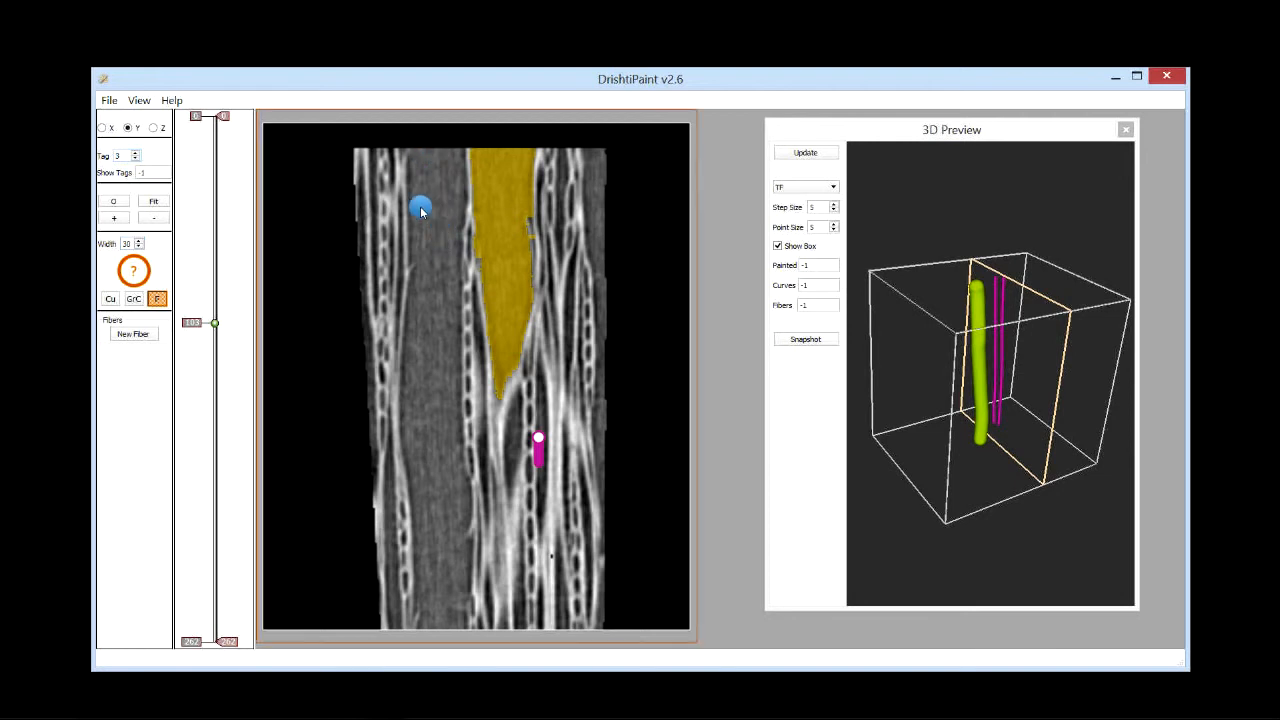
Step: Start a new fiber and place four points down the empty cell from top to bottom in the Y view
left_click(136, 333)
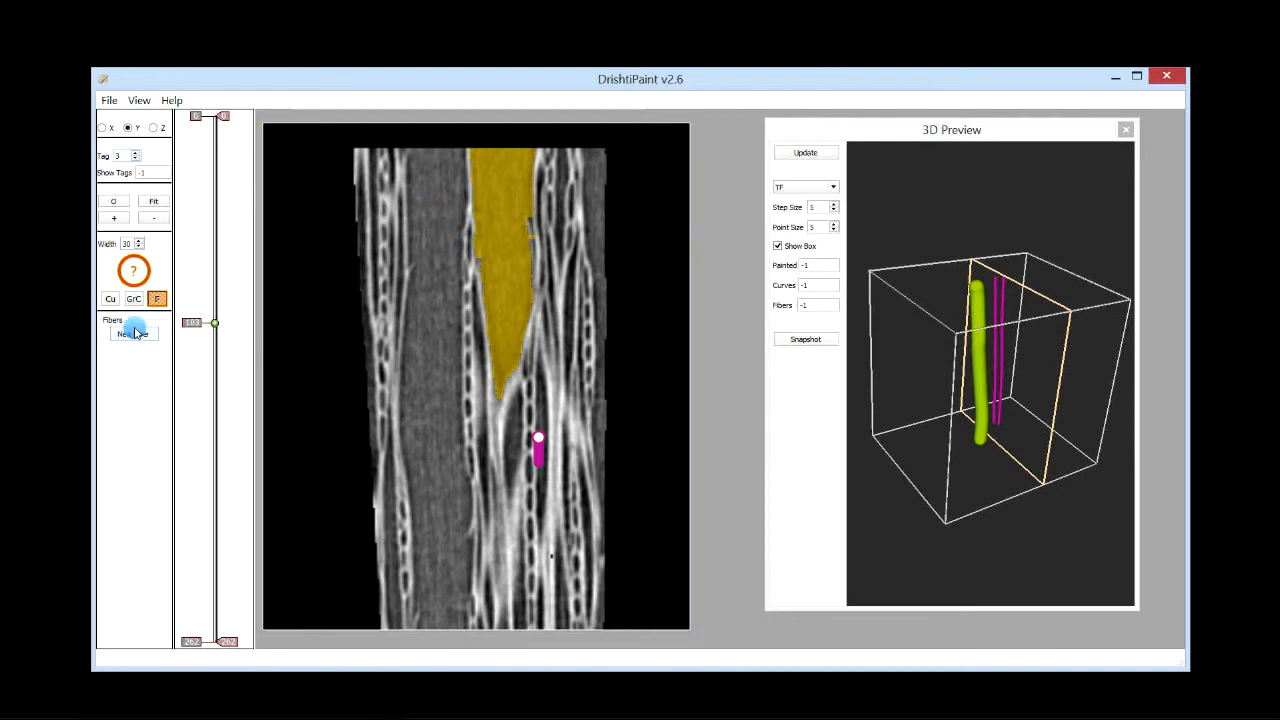
left_click(437, 163)
left_click(431, 330)
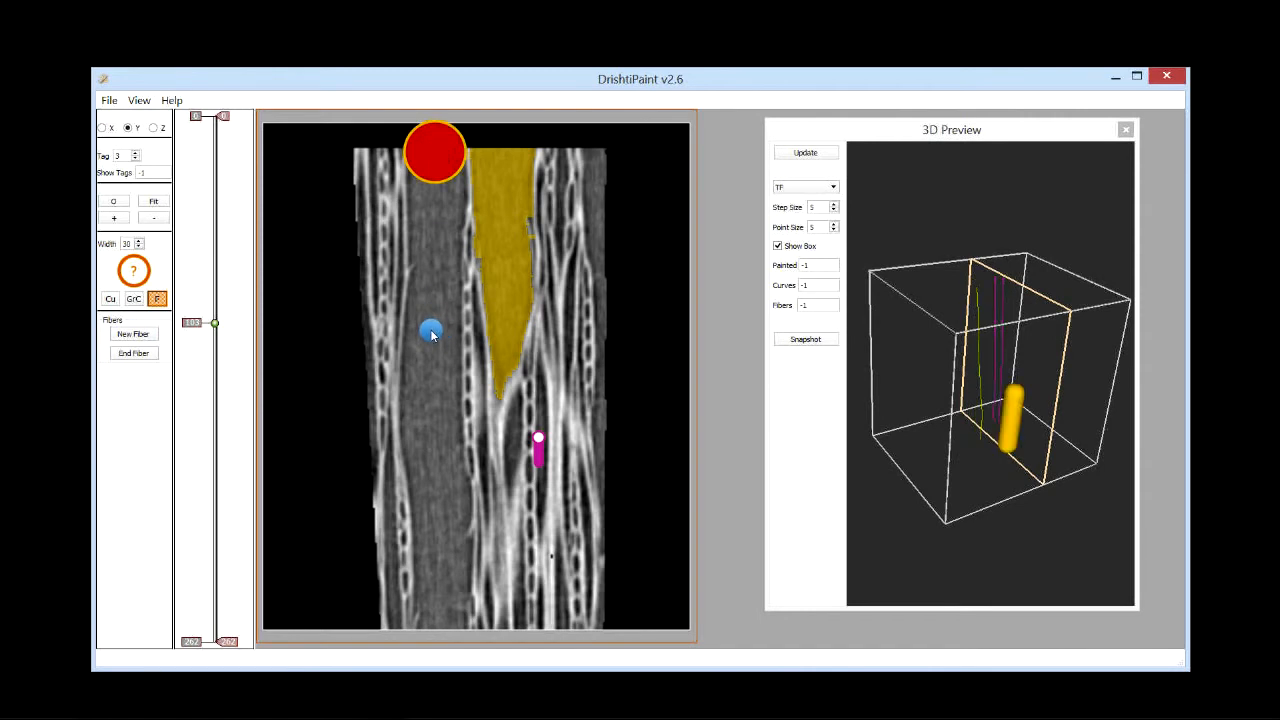
left_click(441, 487)
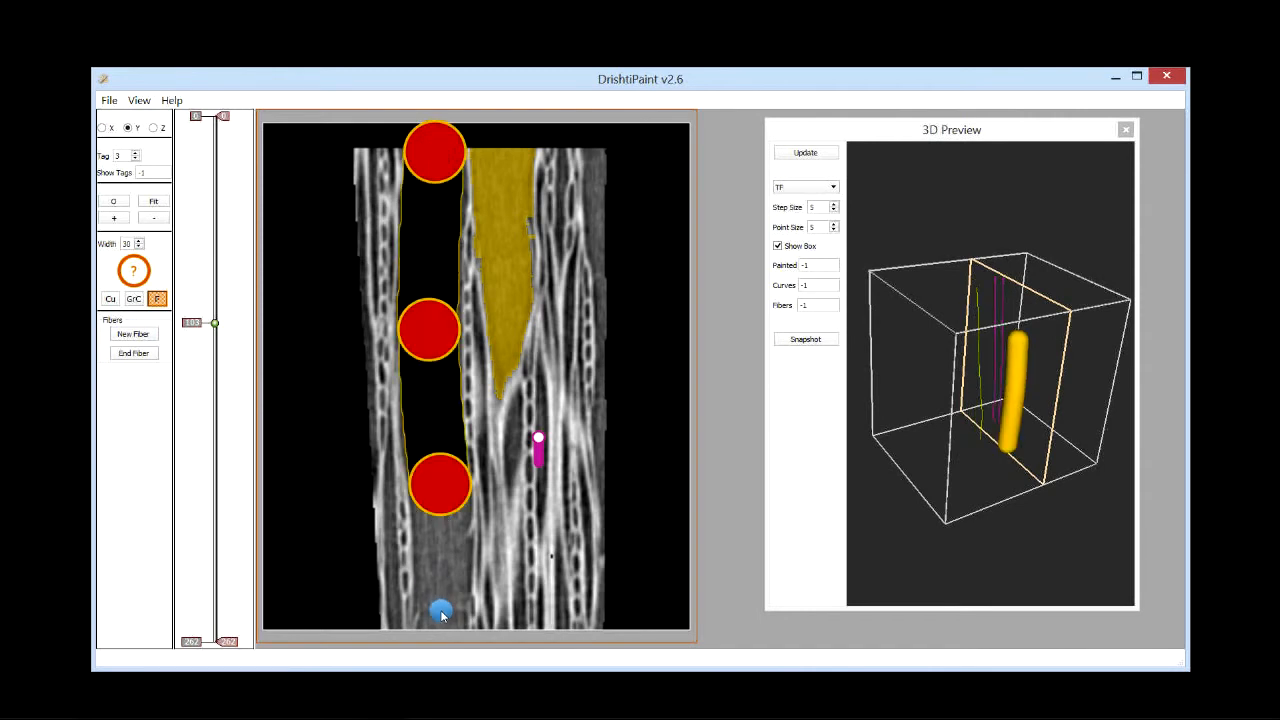
left_click(441, 622)
Step: Switch to the Z slice view and set the fiber width to 25
left_click_drag(995, 575, 966, 491)
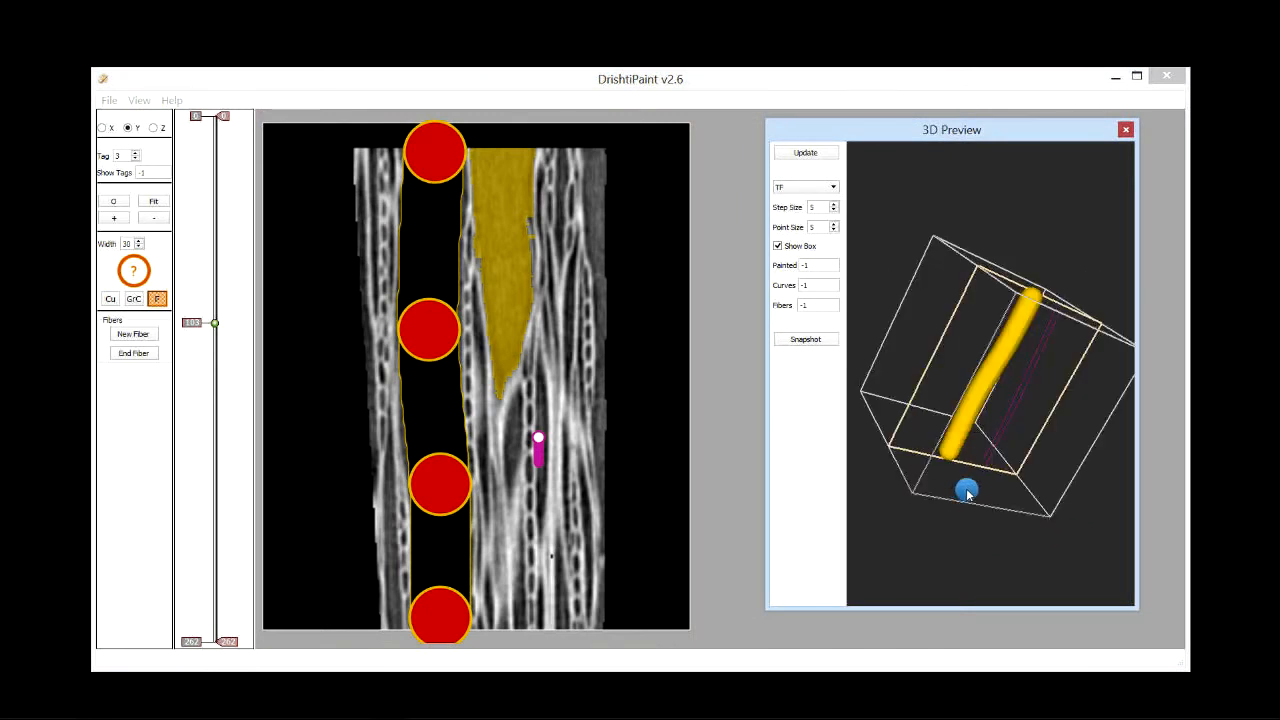
left_click(153, 127)
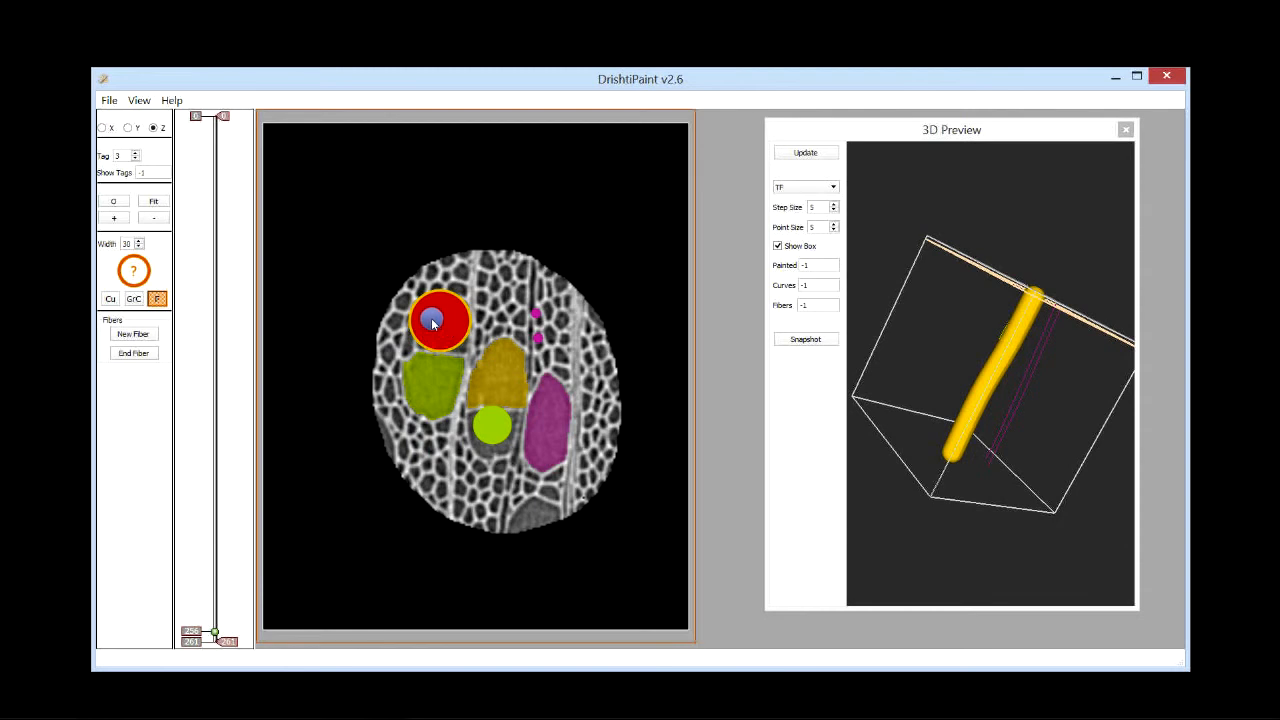
scroll(421, 348, "up", 4)
scroll(421, 348, "down", 4)
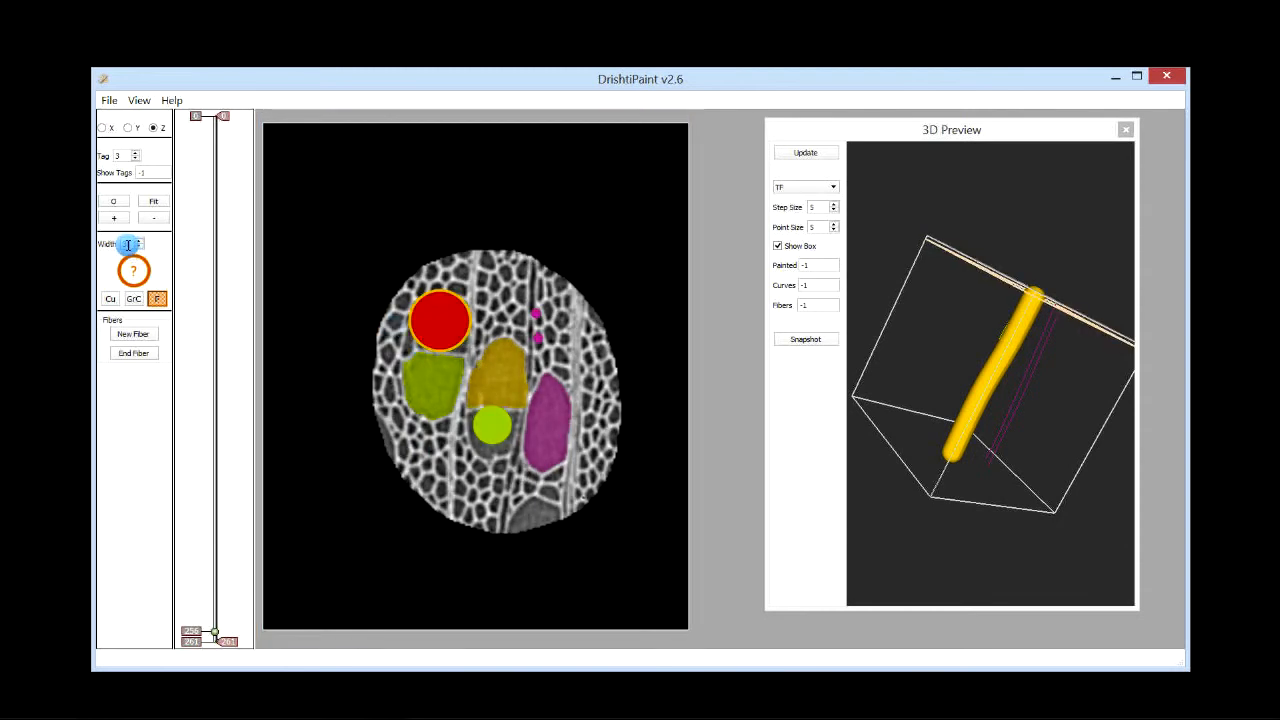
left_click_drag(128, 245, 105, 234)
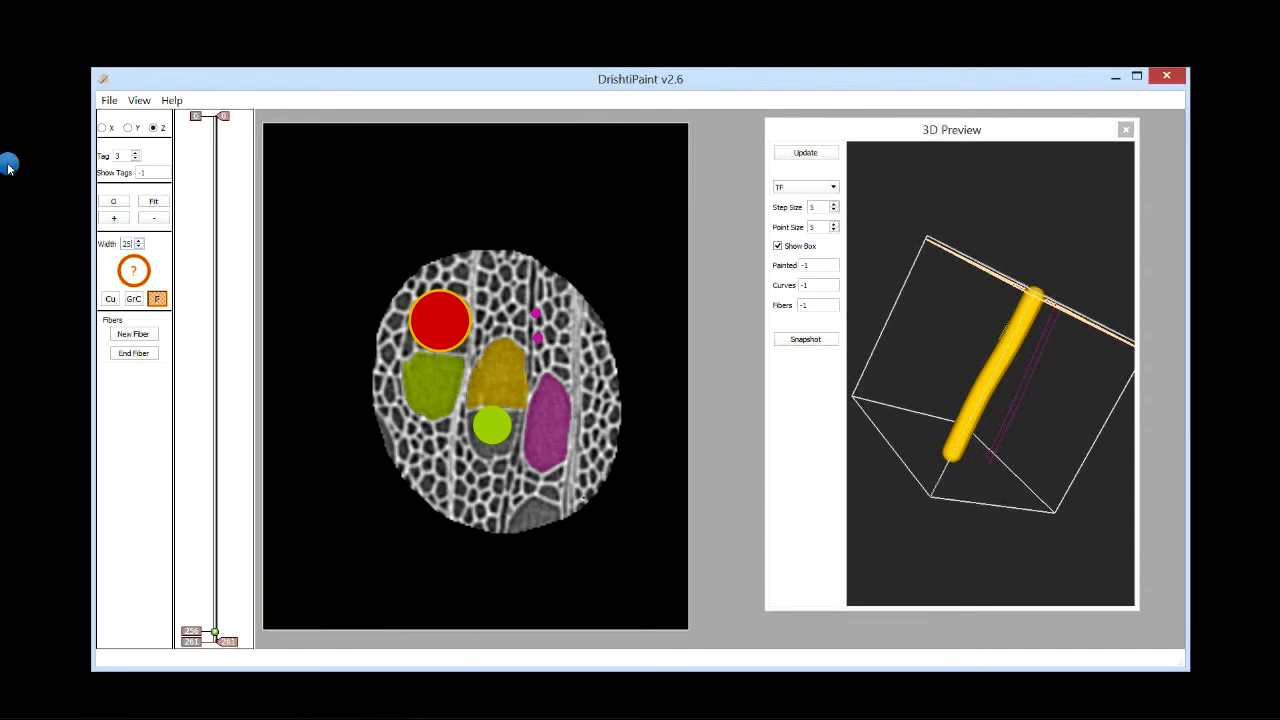
Step: Step through the Z slices to check how the new fiber fills the cell
left_click(441, 319)
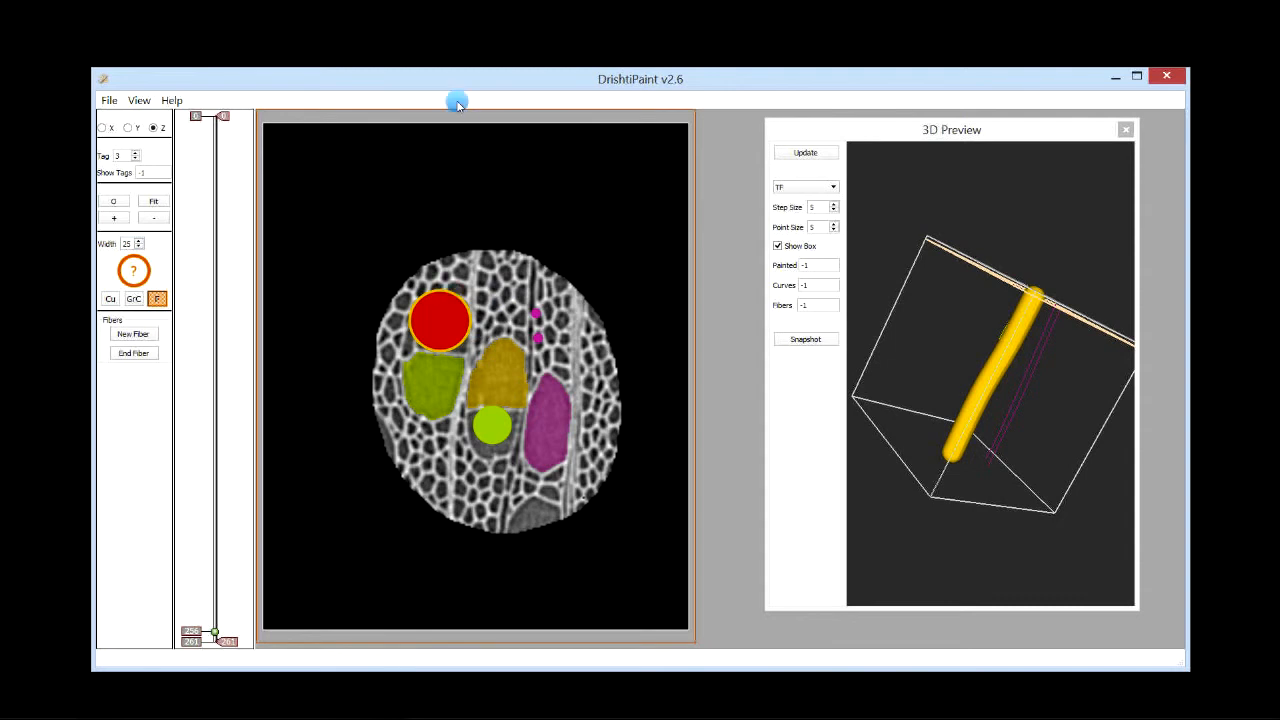
scroll(441, 327, "up", 1)
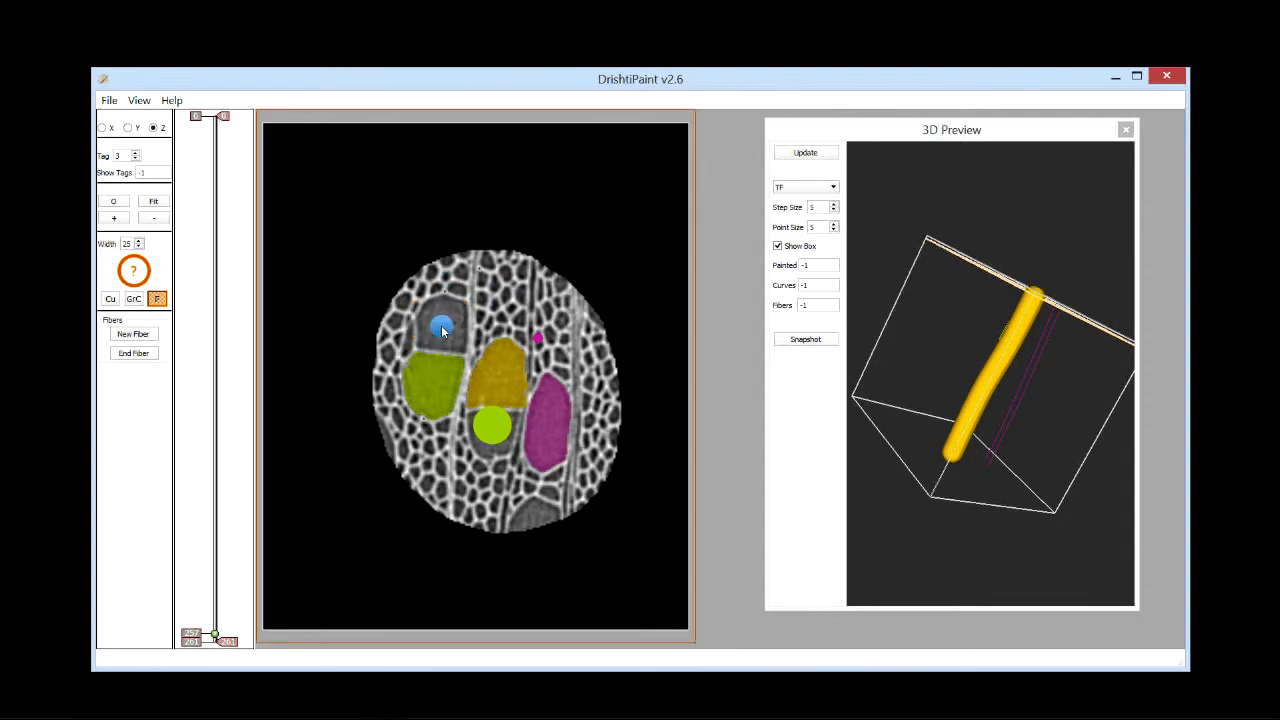
scroll(441, 327, "down", 1)
scroll(441, 327, "up", 3)
scroll(441, 326, "up", 1)
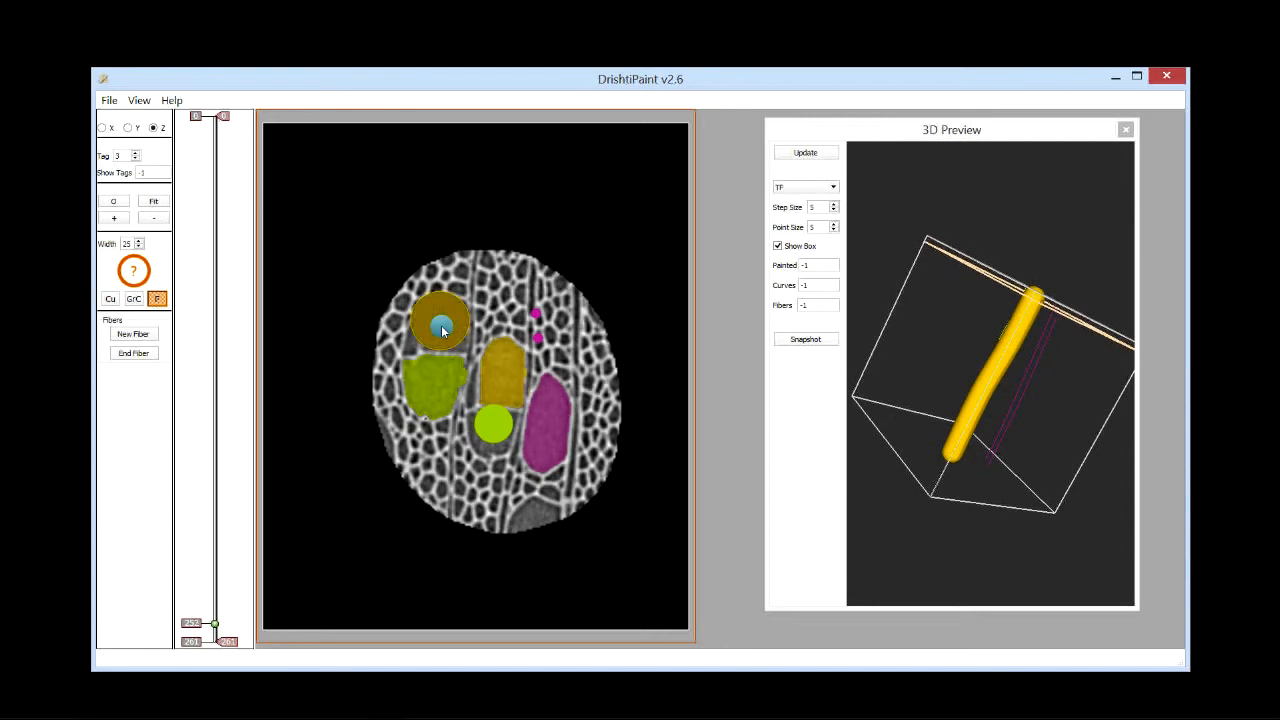
key("space")
scroll(446, 344, "up", 19)
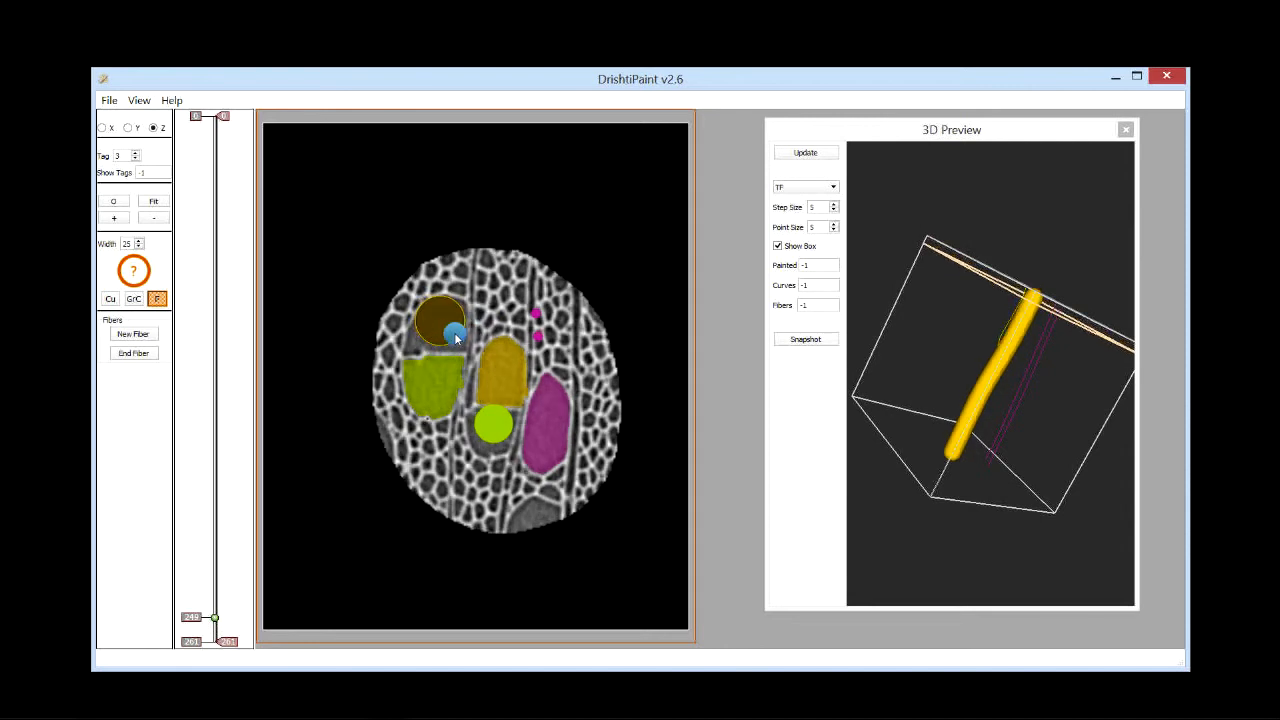
scroll(449, 341, "up", 20)
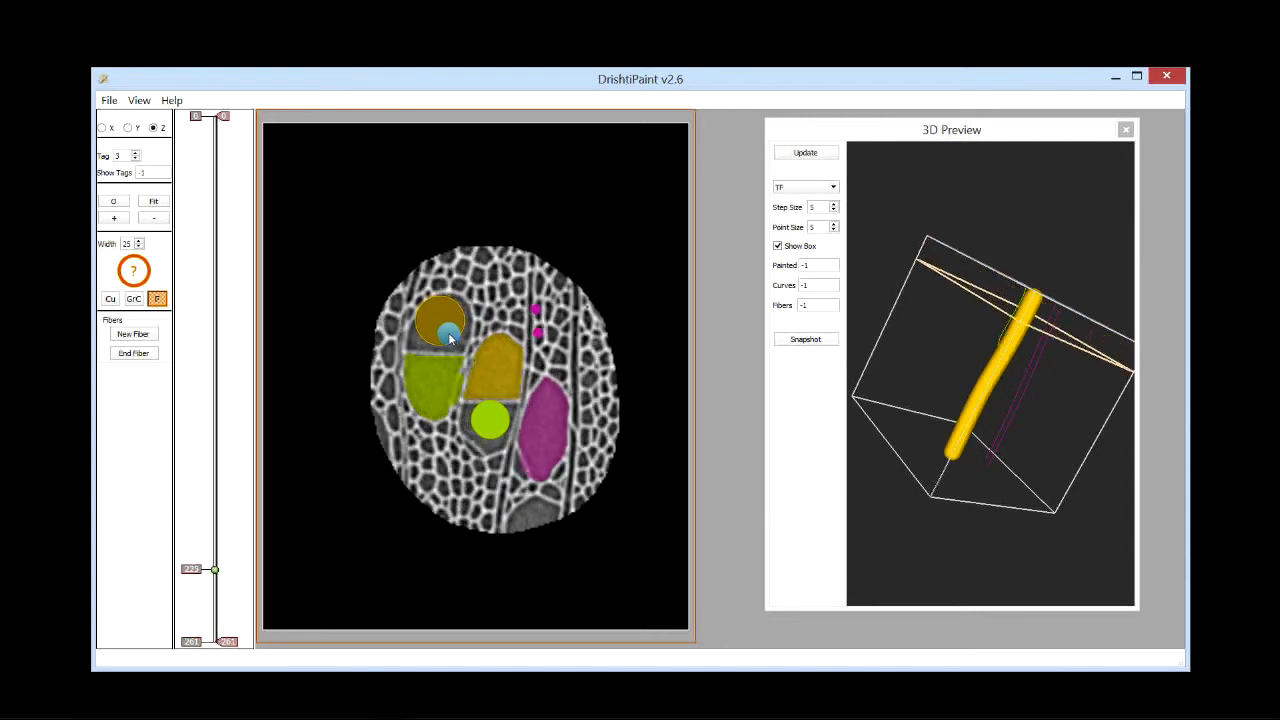
scroll(446, 331, "up", 20)
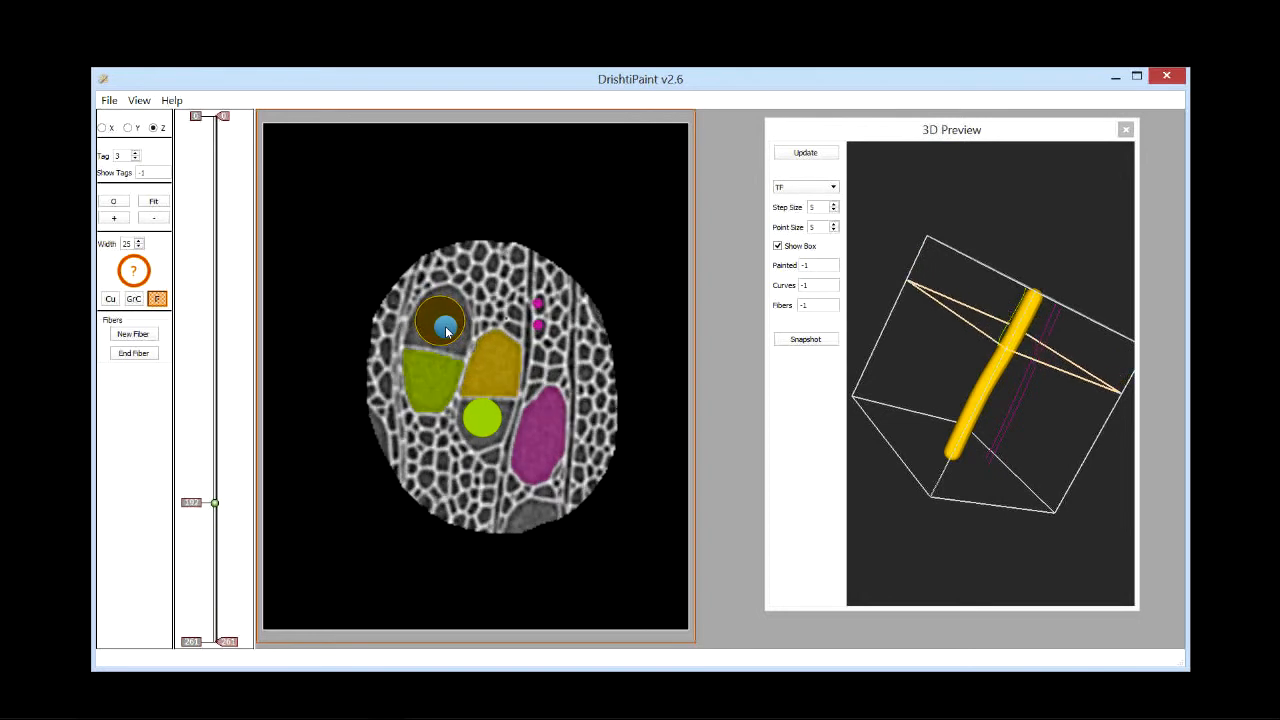
left_click_drag(207, 478, 206, 388)
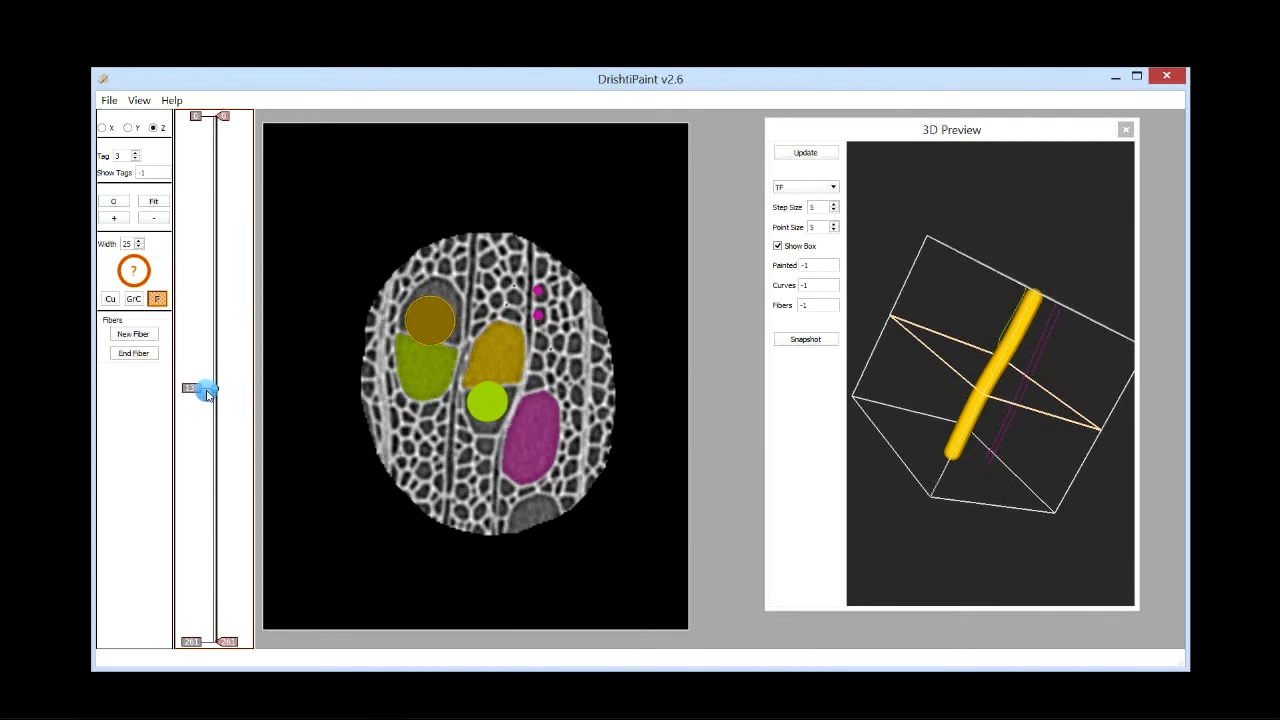
left_click(441, 302)
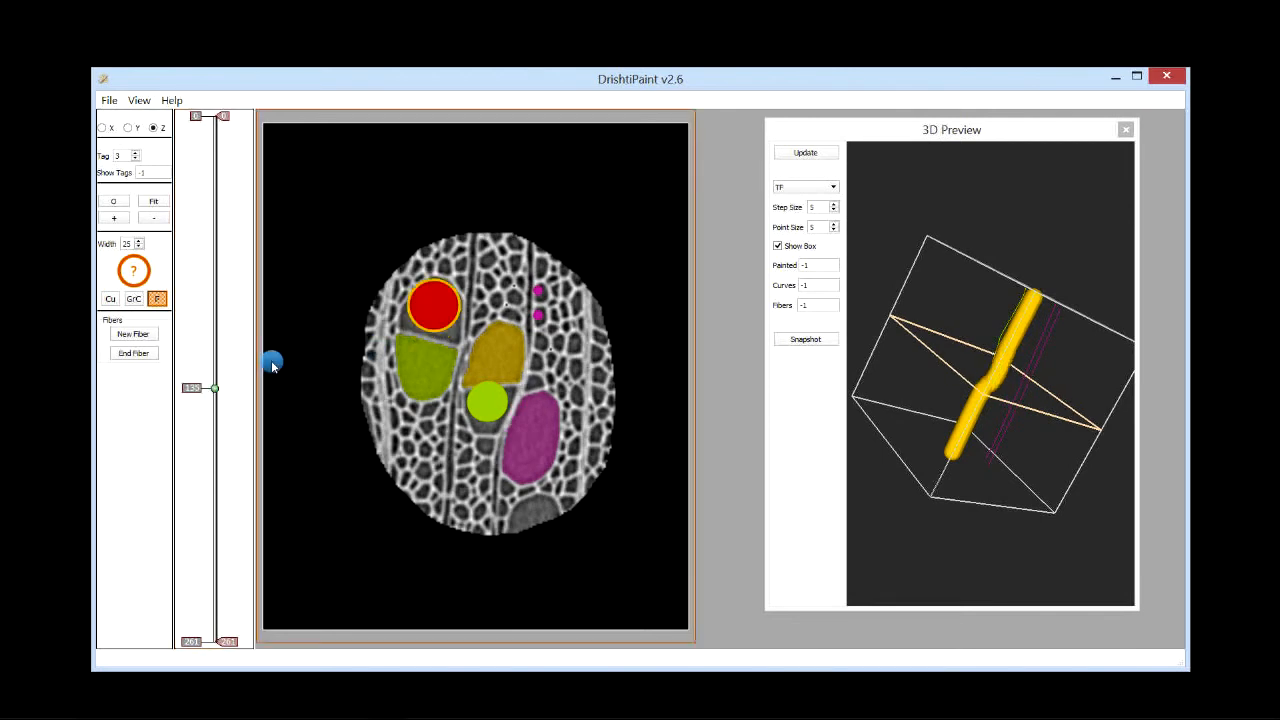
mouse_move(214, 388)
left_mouse_down()
mouse_move(191, 300)
mouse_move(183, 137)
mouse_move(207, 290)
mouse_move(167, 488)
mouse_move(190, 503)
mouse_move(217, 486)
mouse_move(216, 393)
left_mouse_up()
right_click(438, 307)
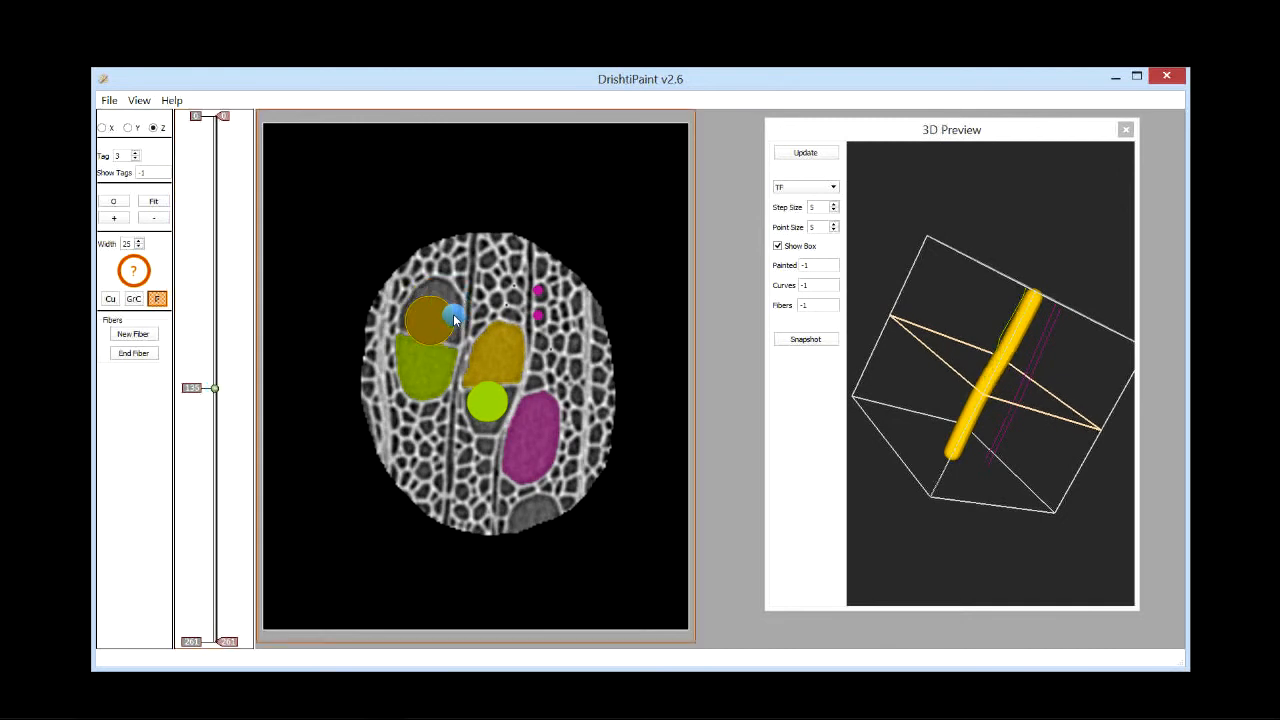
Step: Move down the Z slices and add a fiber point in the upper-left cell on a middle slice
scroll(410, 335, "down", 12)
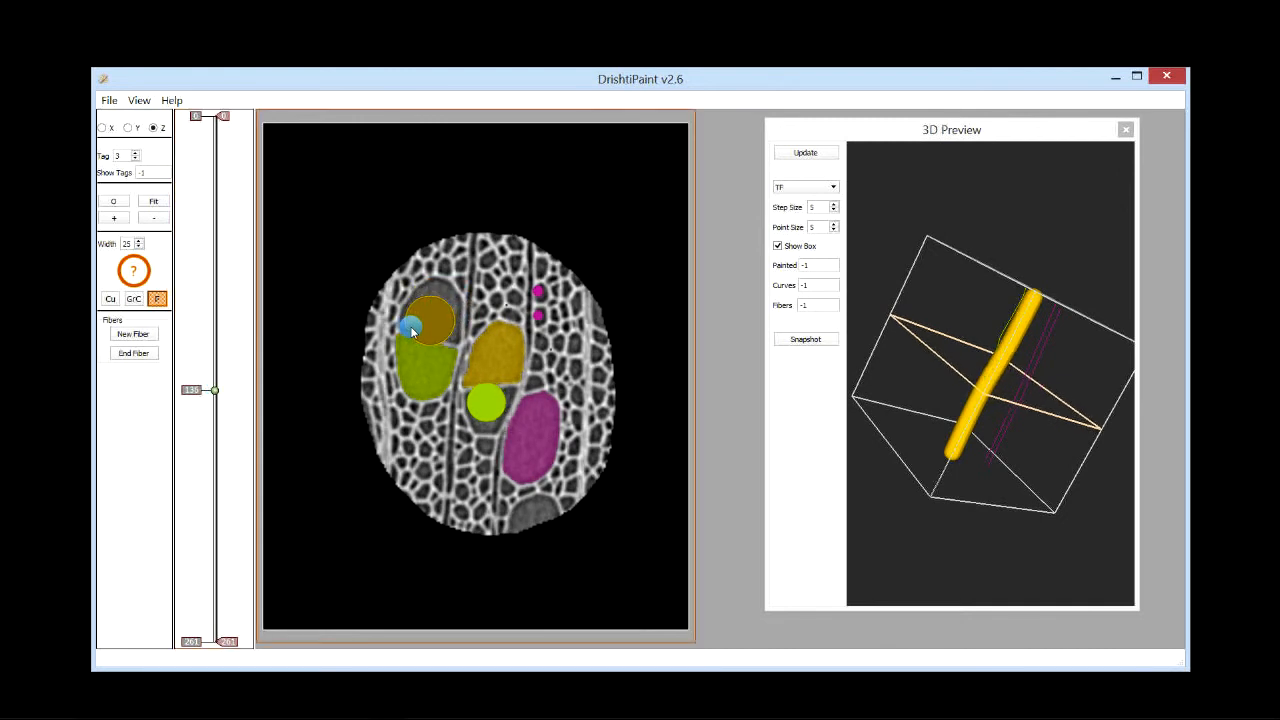
scroll(410, 335, "down", 20)
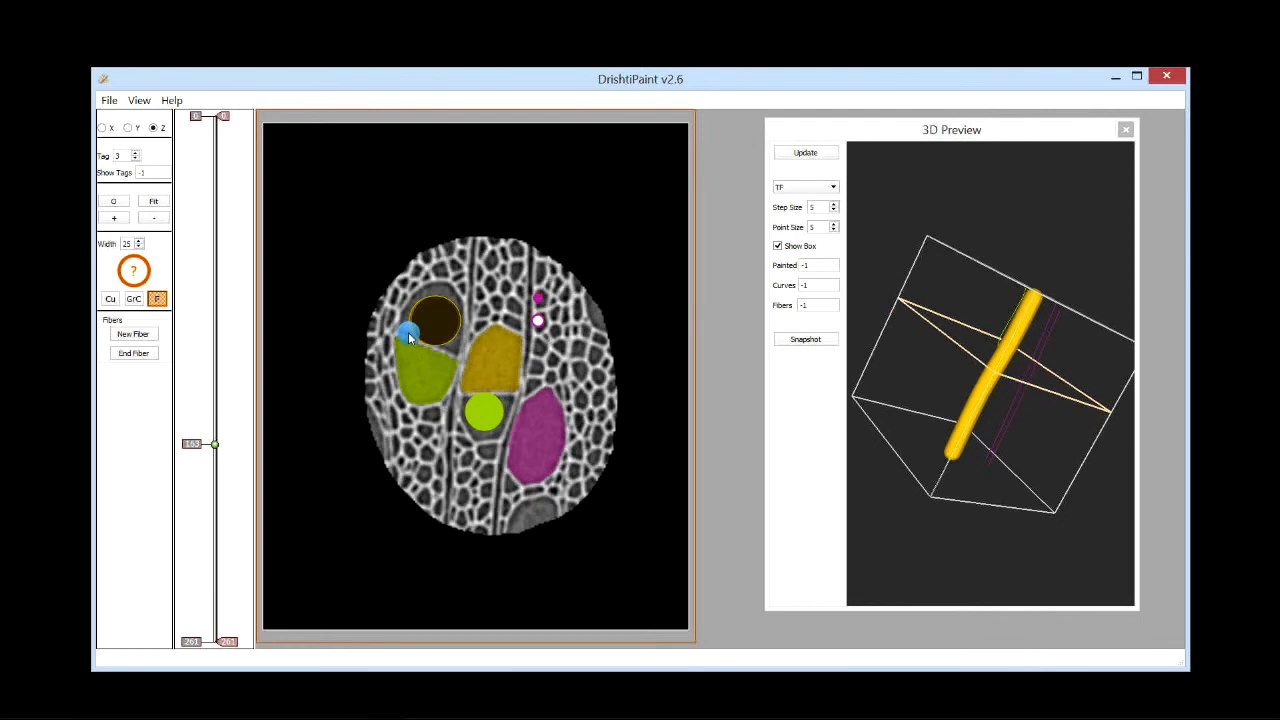
scroll(422, 356, "down", 20)
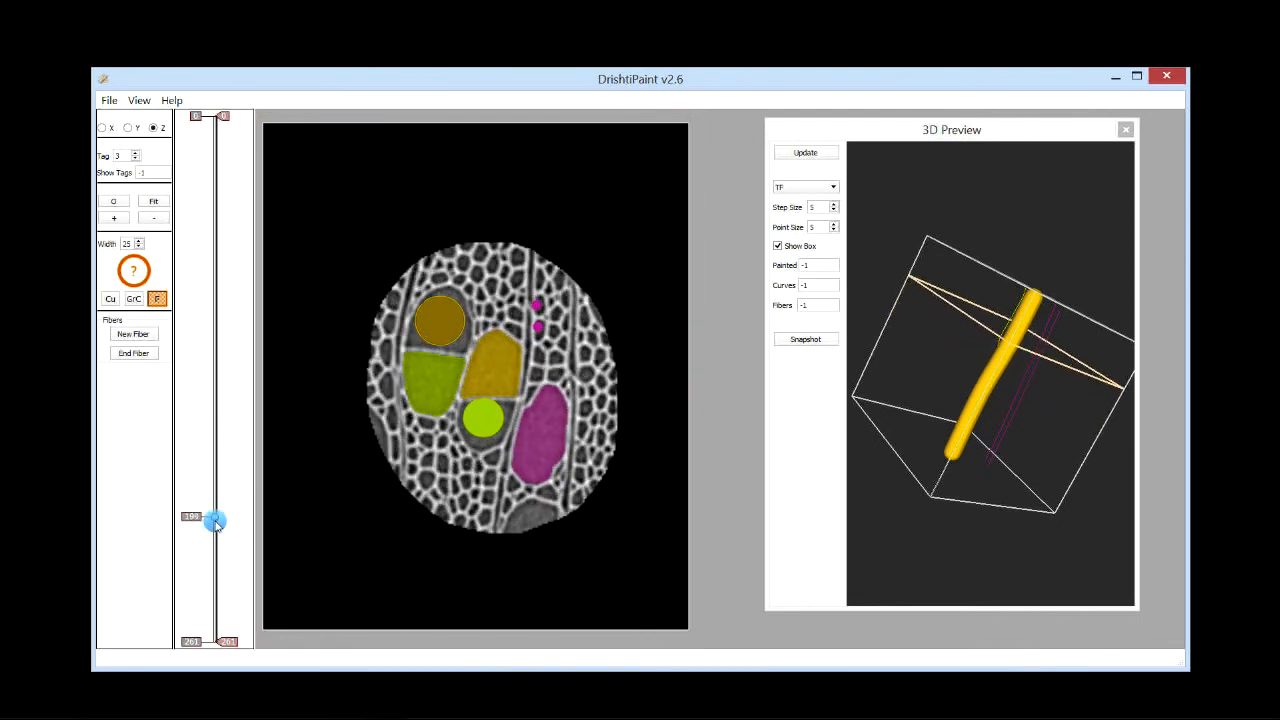
left_click_drag(214, 512, 223, 294)
left_click(445, 260)
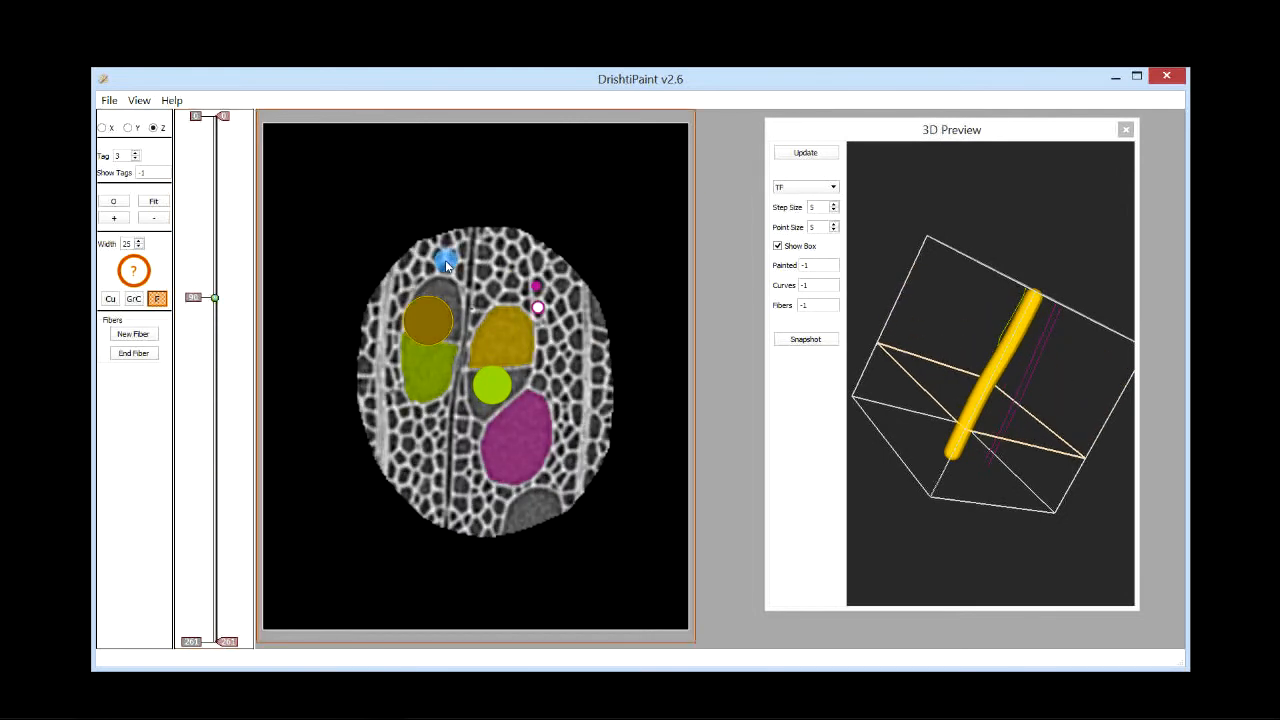
left_click(436, 312)
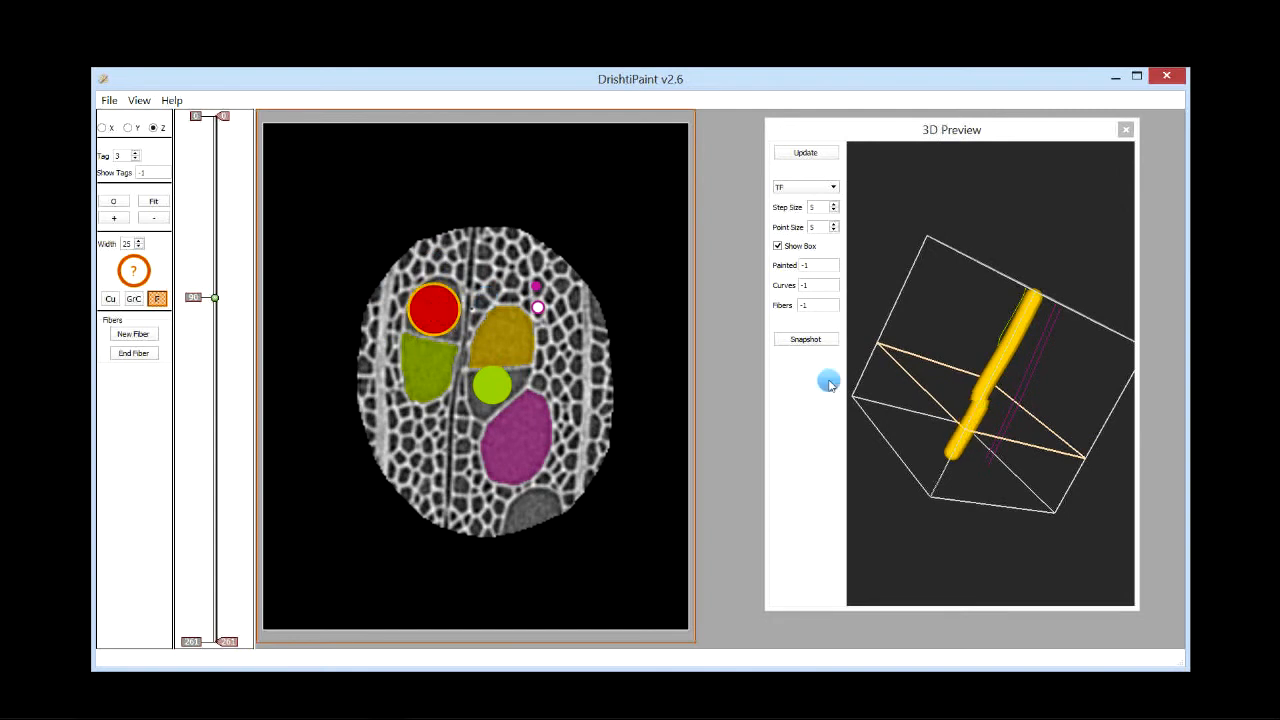
Step: Rotate the 3D preview and step through nearby Z slices to check the added fiber point
mouse_move(1003, 494)
left_mouse_down()
mouse_move(1037, 422)
mouse_move(1080, 466)
mouse_move(1072, 478)
left_mouse_up()
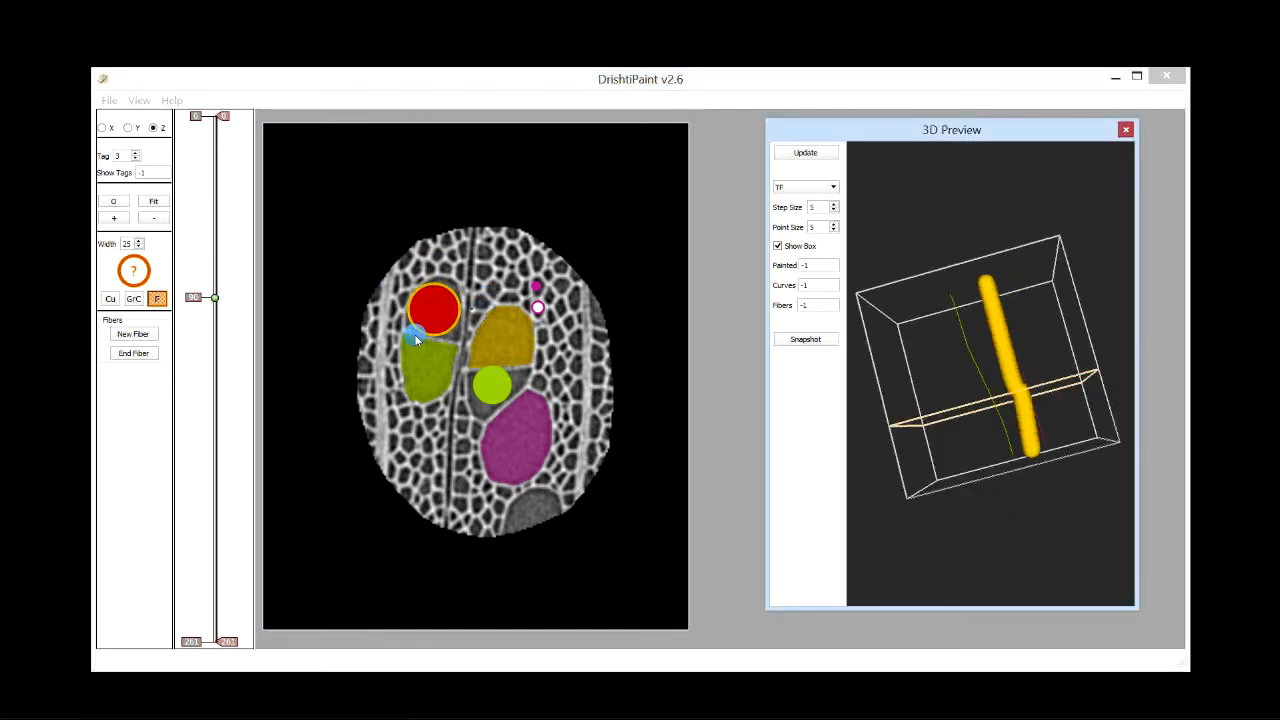
left_click_drag(213, 310, 209, 313)
scroll(206, 309, "up", 2)
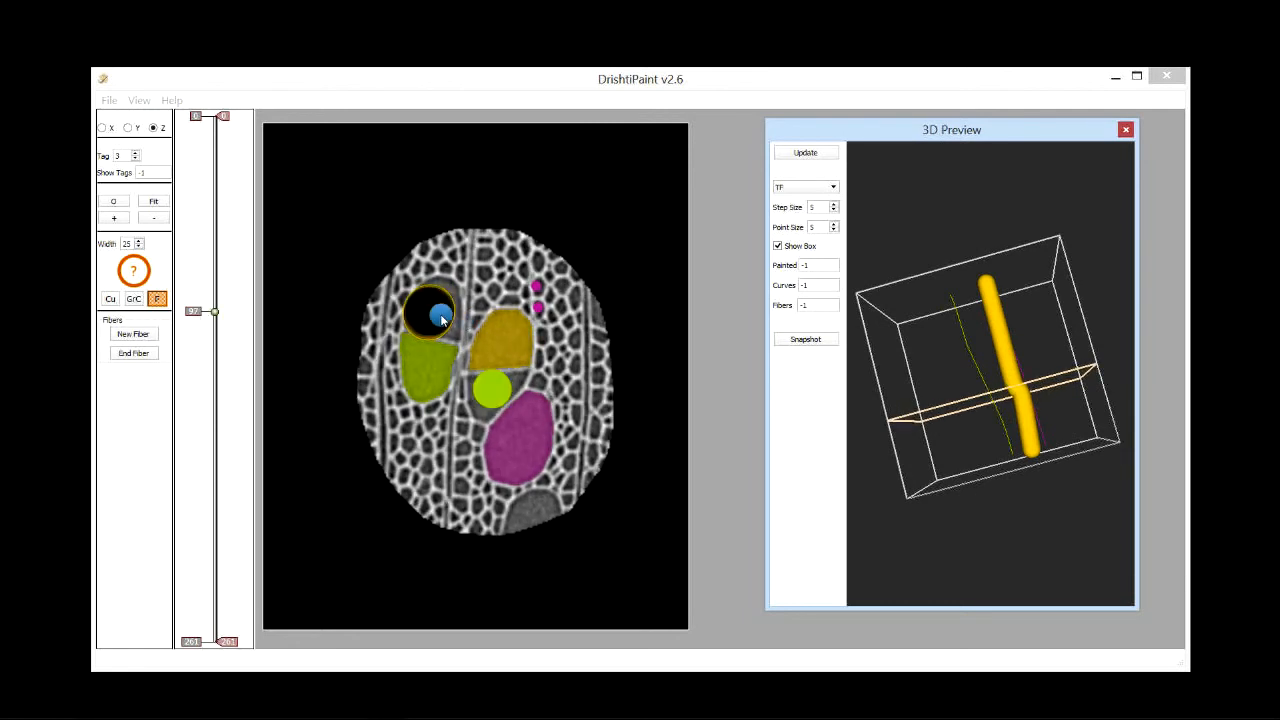
left_click(429, 312)
mouse_move(214, 309)
left_mouse_down()
mouse_move(211, 289)
mouse_move(217, 304)
left_mouse_up()
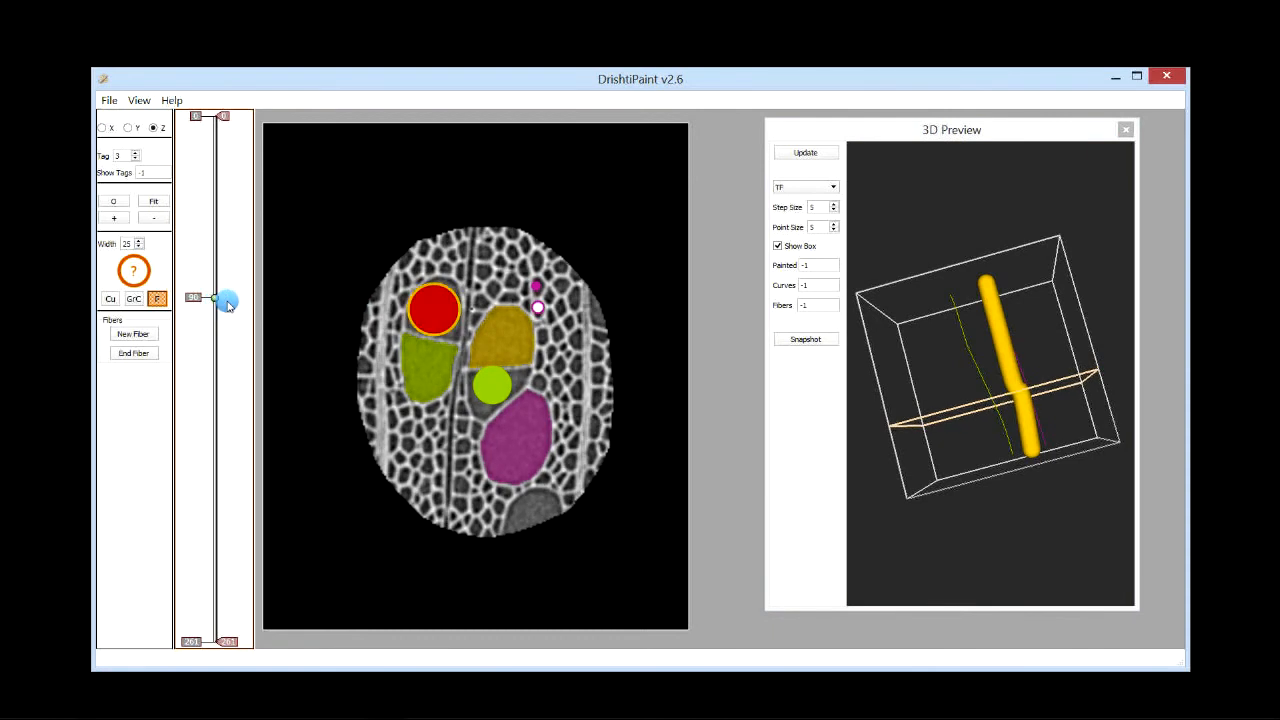
scroll(207, 298, "up", 20)
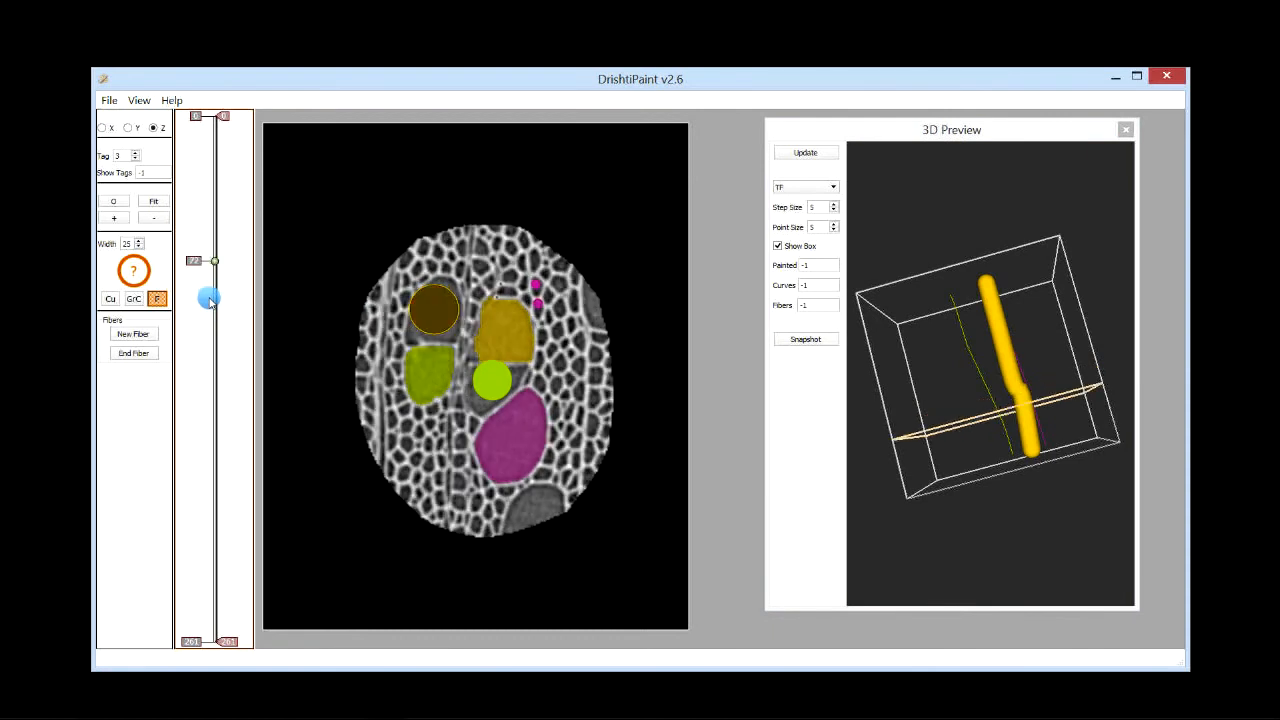
scroll(207, 298, "up", 16)
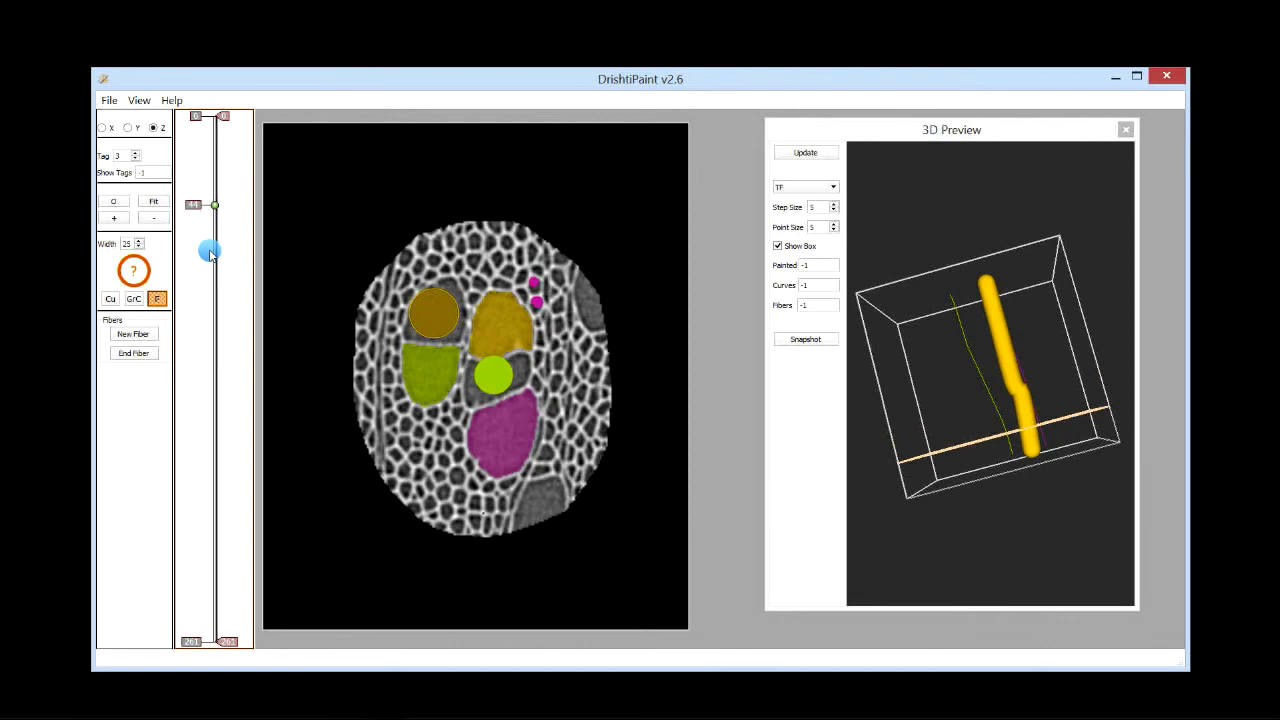
Step: Switch to the Y slice view and step through the slices to inspect the fiber's points
left_click(128, 128)
left_click_drag(206, 316, 204, 333)
scroll(204, 330, "up", 2)
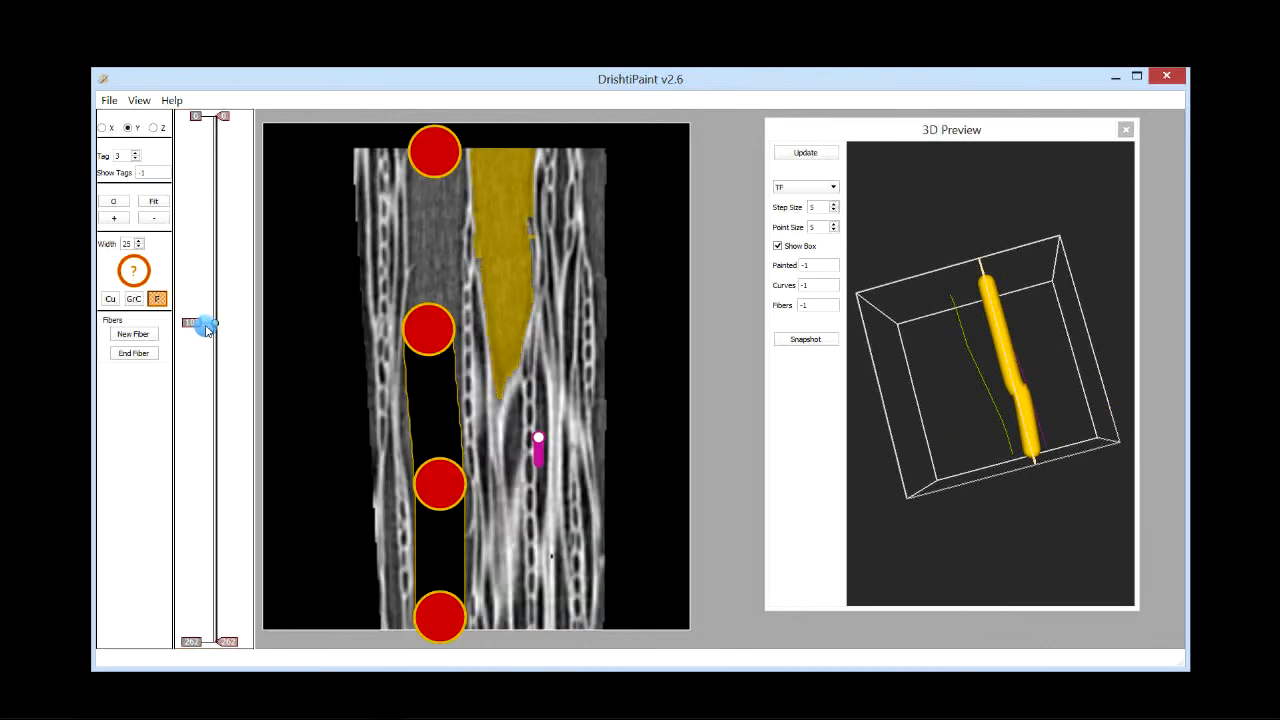
scroll(206, 330, "up", 1)
scroll(205, 326, "up", 5)
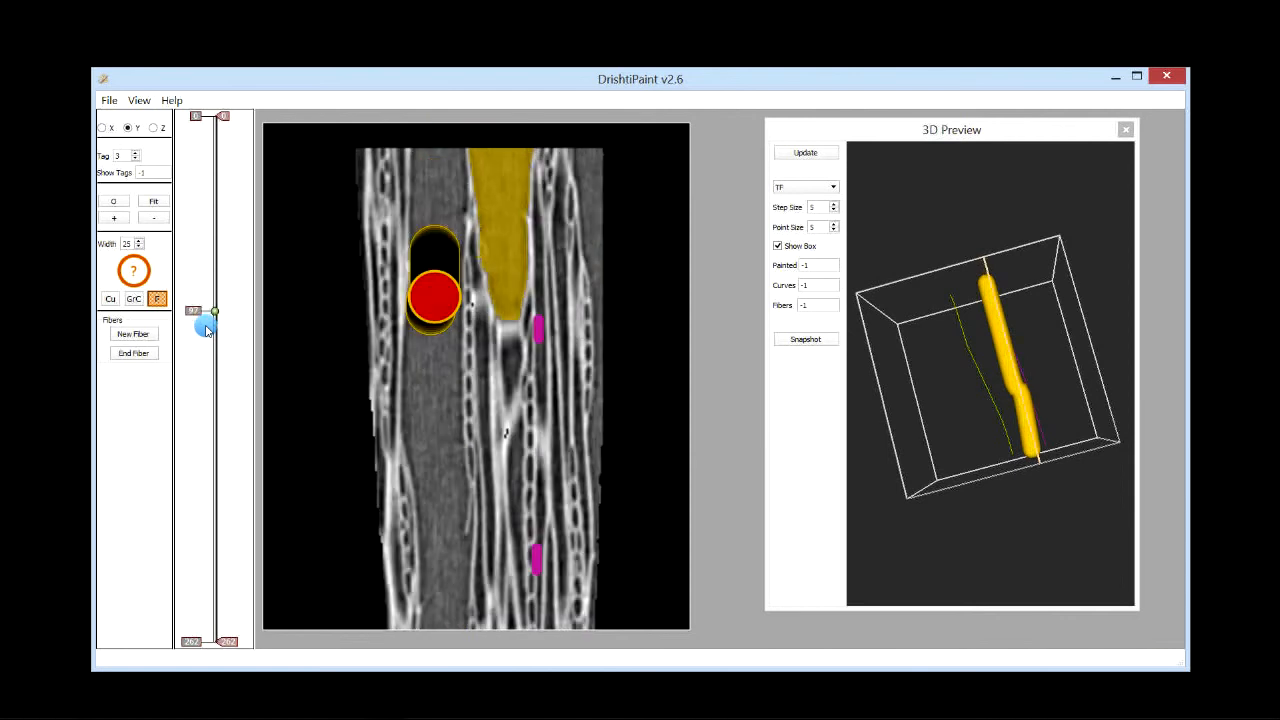
left_click(434, 298)
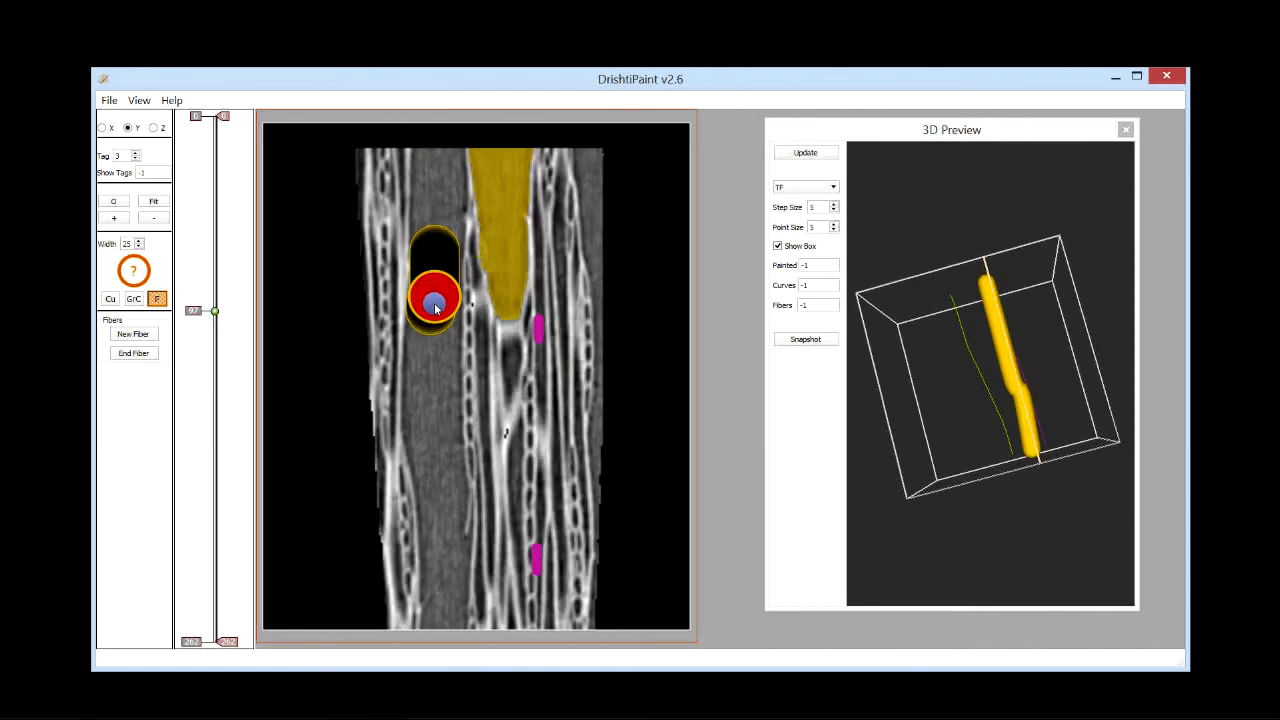
scroll(435, 306, "down", 1)
scroll(435, 306, "up", 1)
scroll(435, 305, "up", 1)
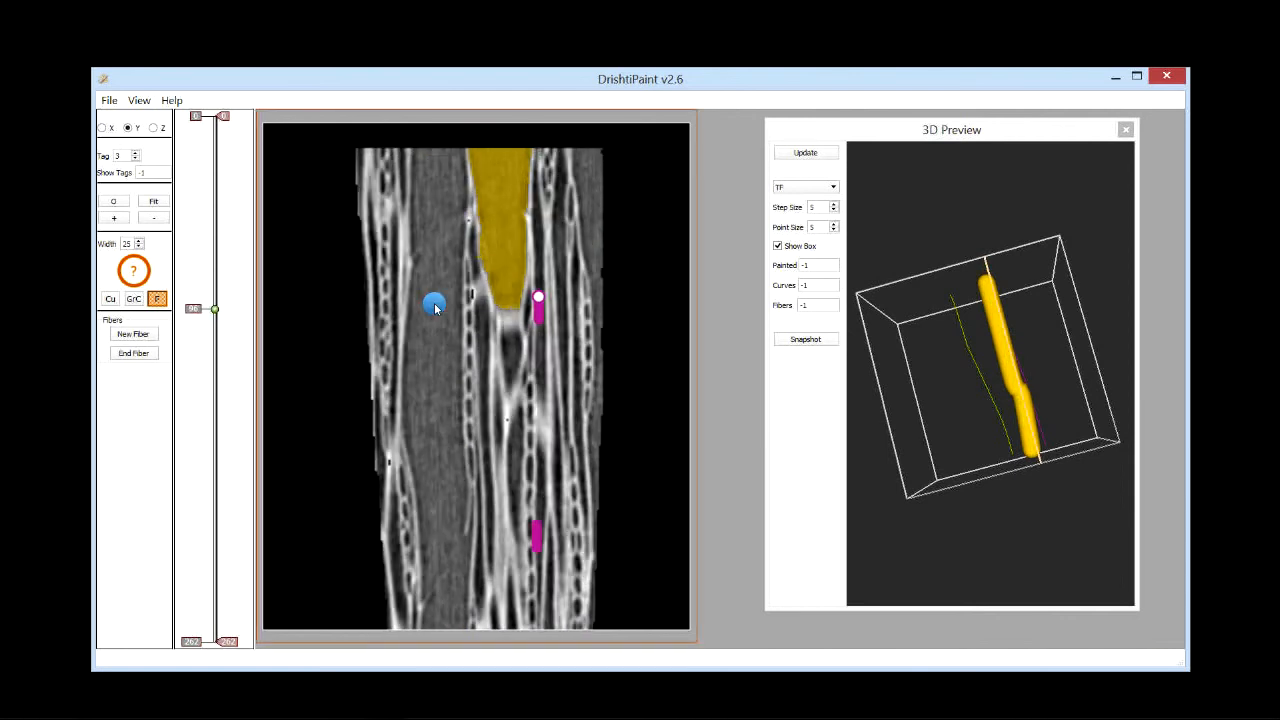
scroll(437, 299, "down", 1)
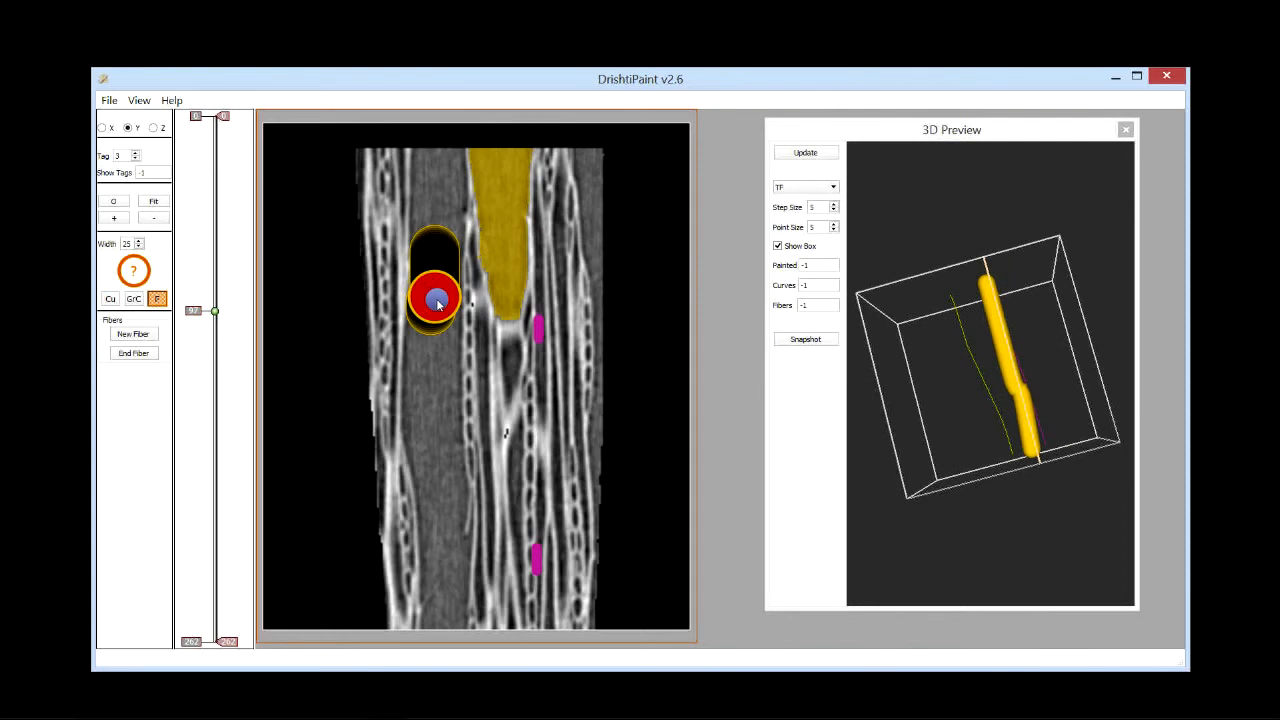
scroll(437, 302, "down", 1)
scroll(437, 298, "up", 1)
scroll(430, 358, "down", 4)
scroll(428, 370, "down", 4)
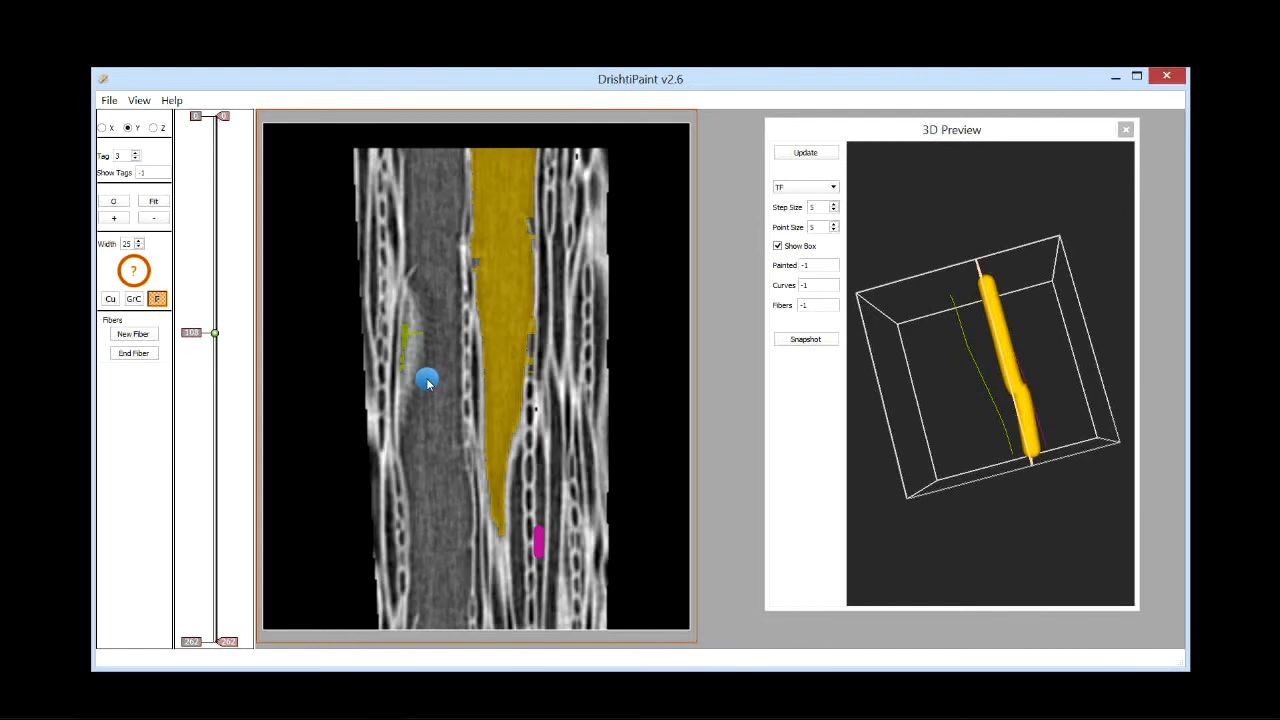
scroll(426, 378, "up", 9)
Step: Rotate the 3D preview and switch to the X slice view to inspect the fiber from another side
left_click(966, 512)
left_click_drag(966, 512, 972, 389)
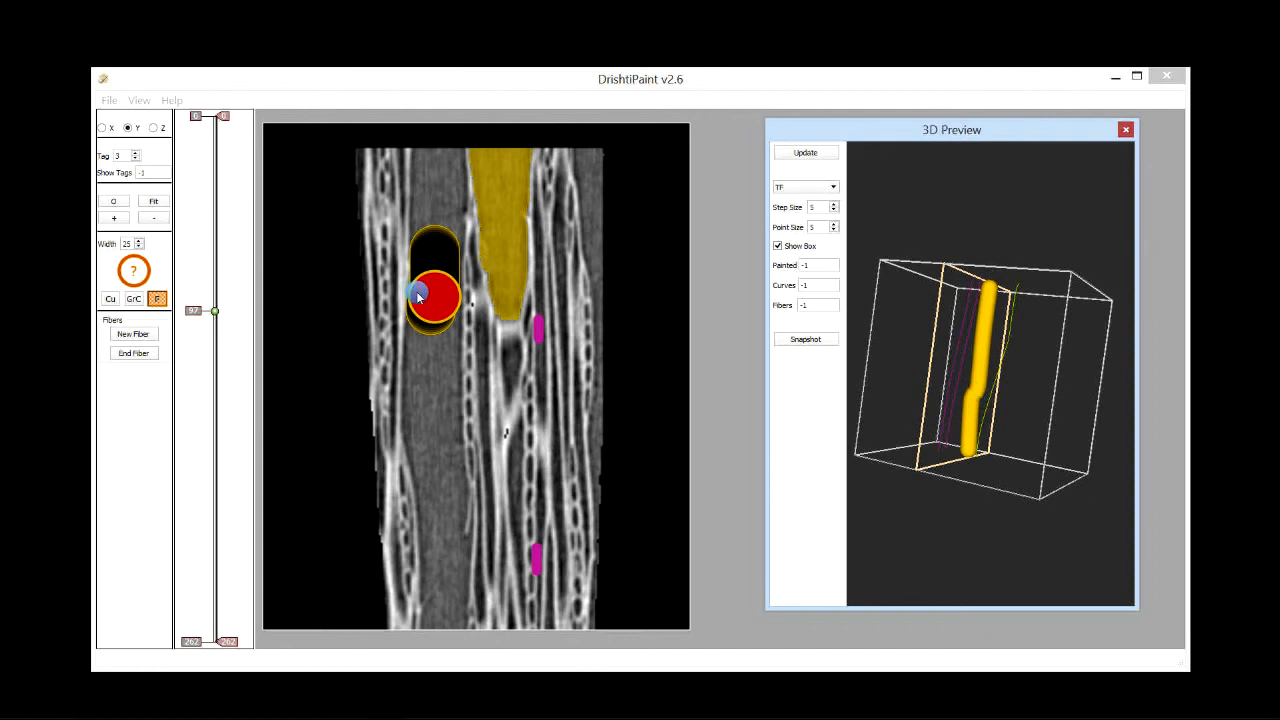
scroll(418, 297, "up", 2)
left_click(102, 128)
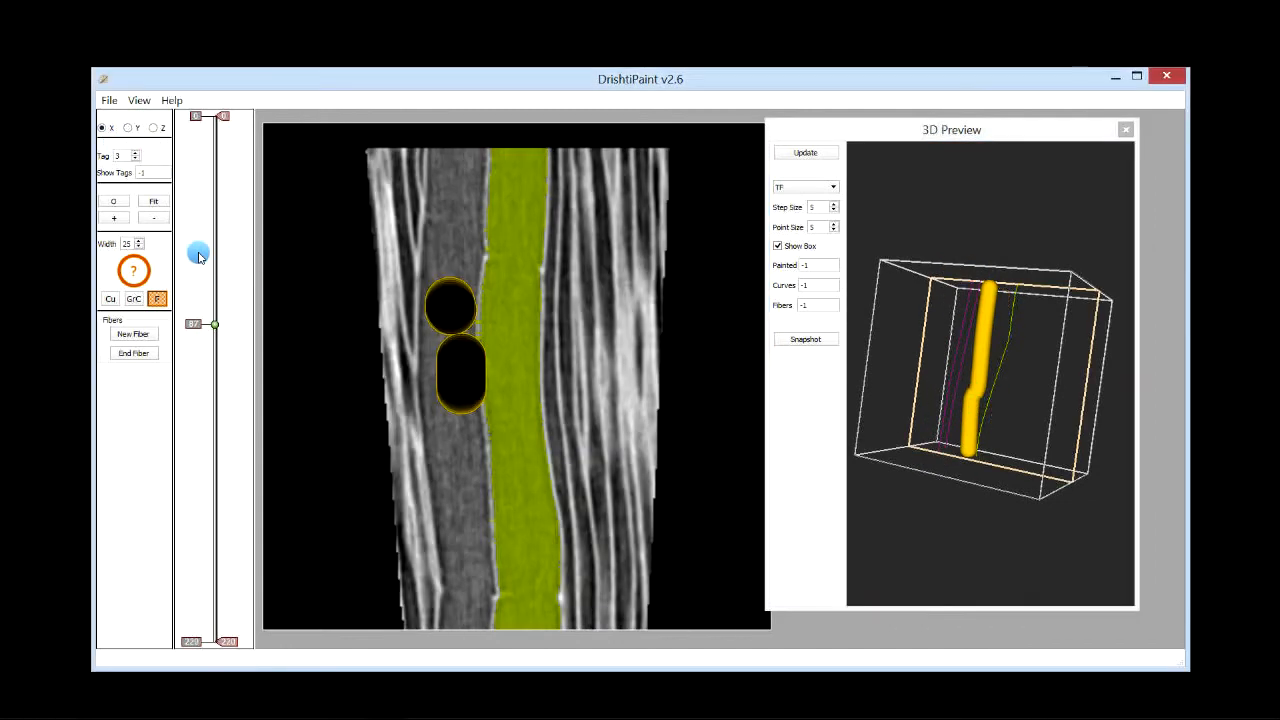
left_click_drag(203, 251, 192, 321)
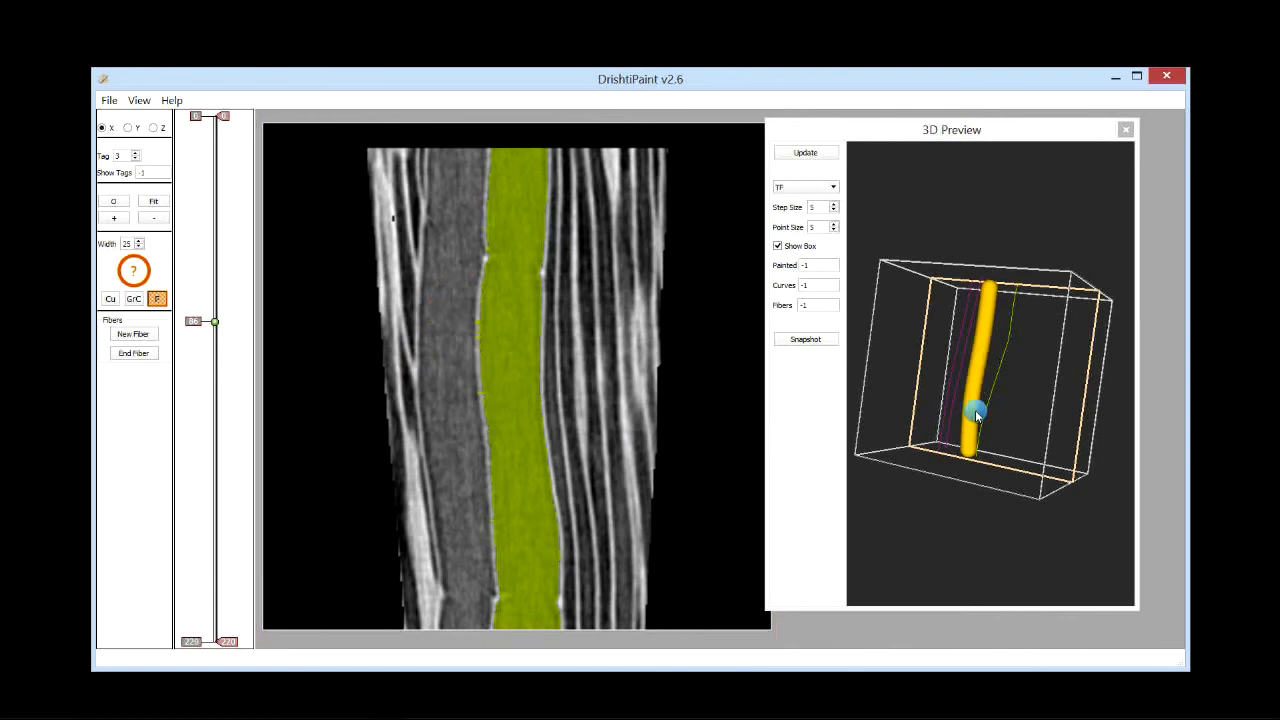
left_click_drag(971, 414, 1037, 423)
left_click_drag(229, 306, 207, 350)
Step: Switch back to the Z slice view and end the current fiber
left_click(153, 128)
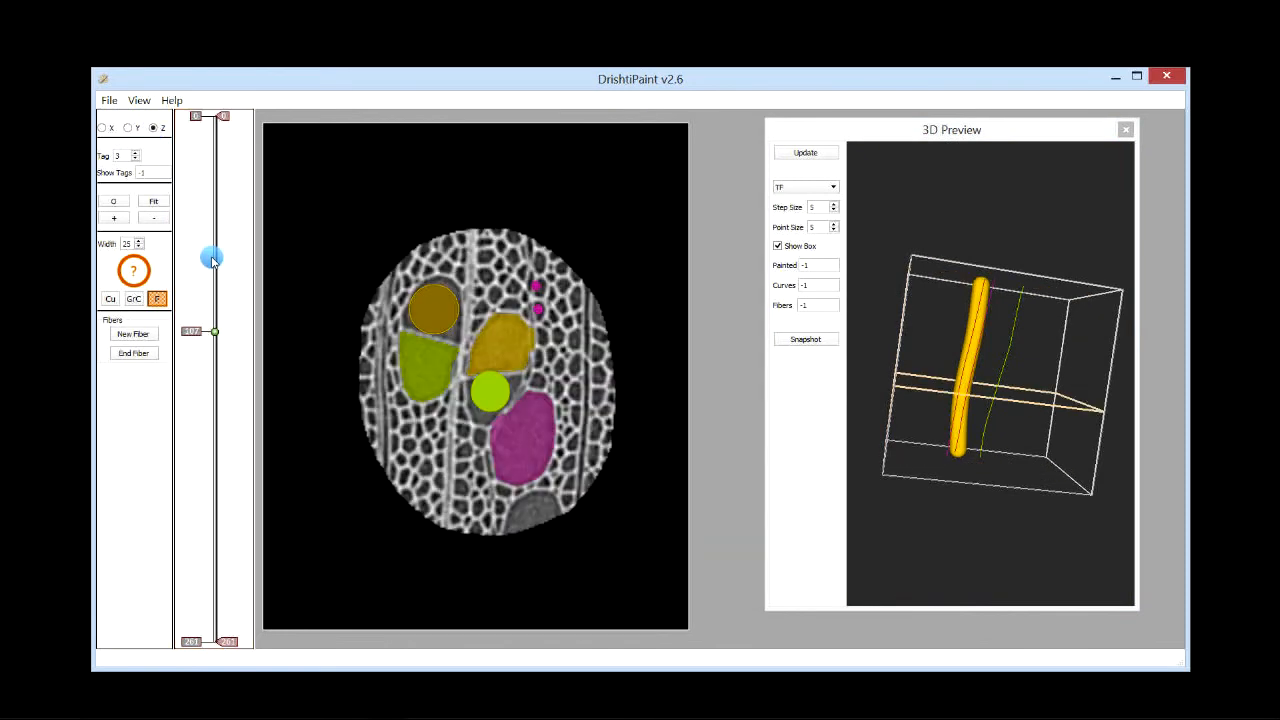
left_click_drag(211, 259, 180, 305)
left_click(133, 353)
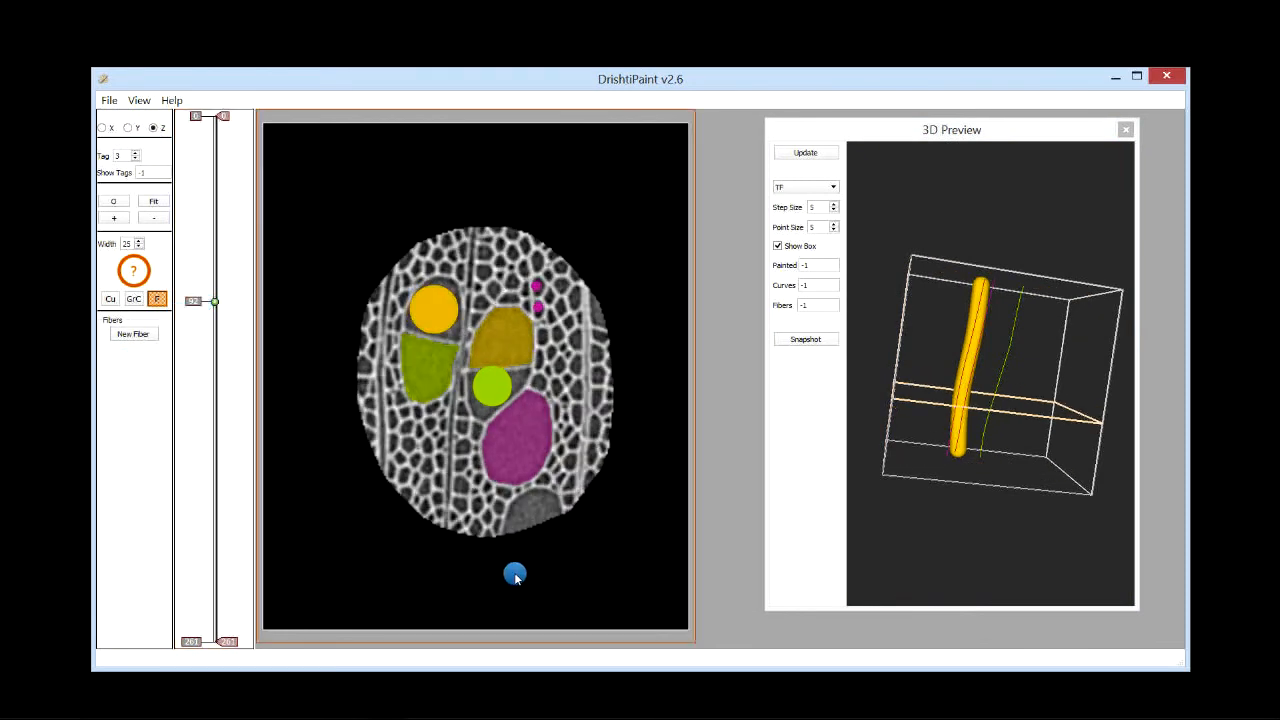
Step: Set the tag to 2 and the fiber width to 5, then start a new fiber
left_click_drag(865, 493, 1012, 380)
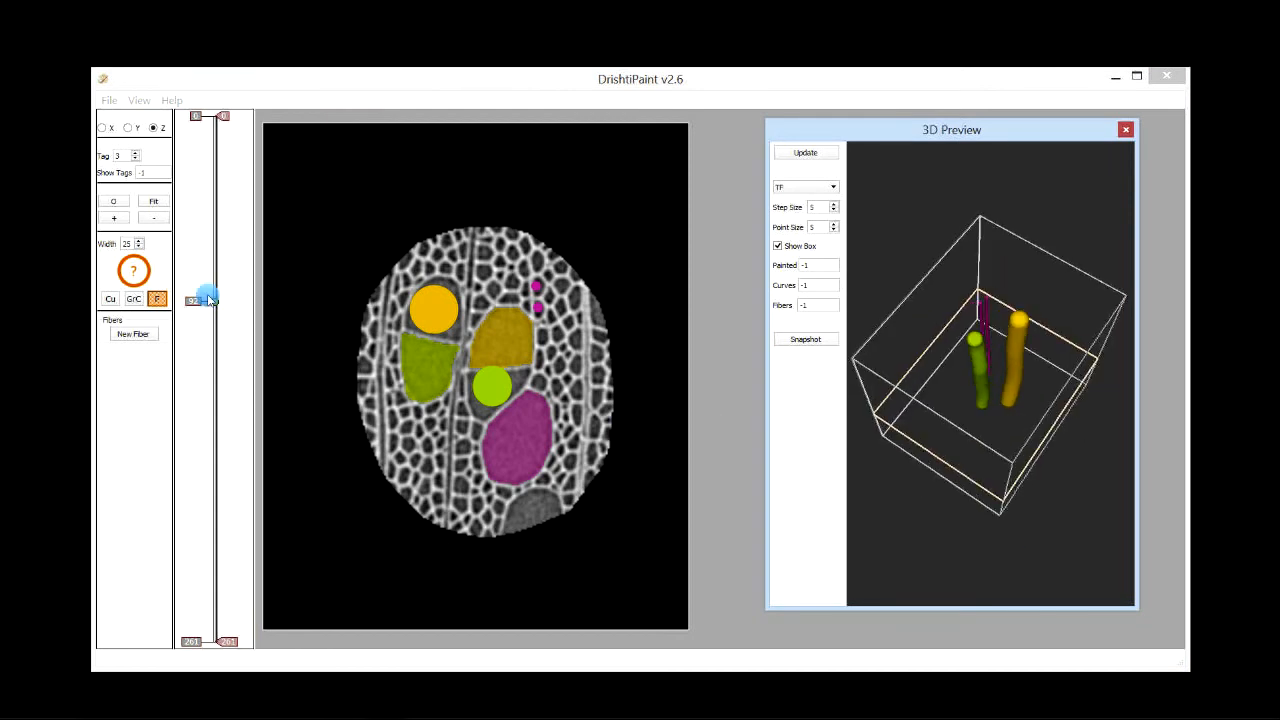
left_click_drag(204, 338, 214, 280)
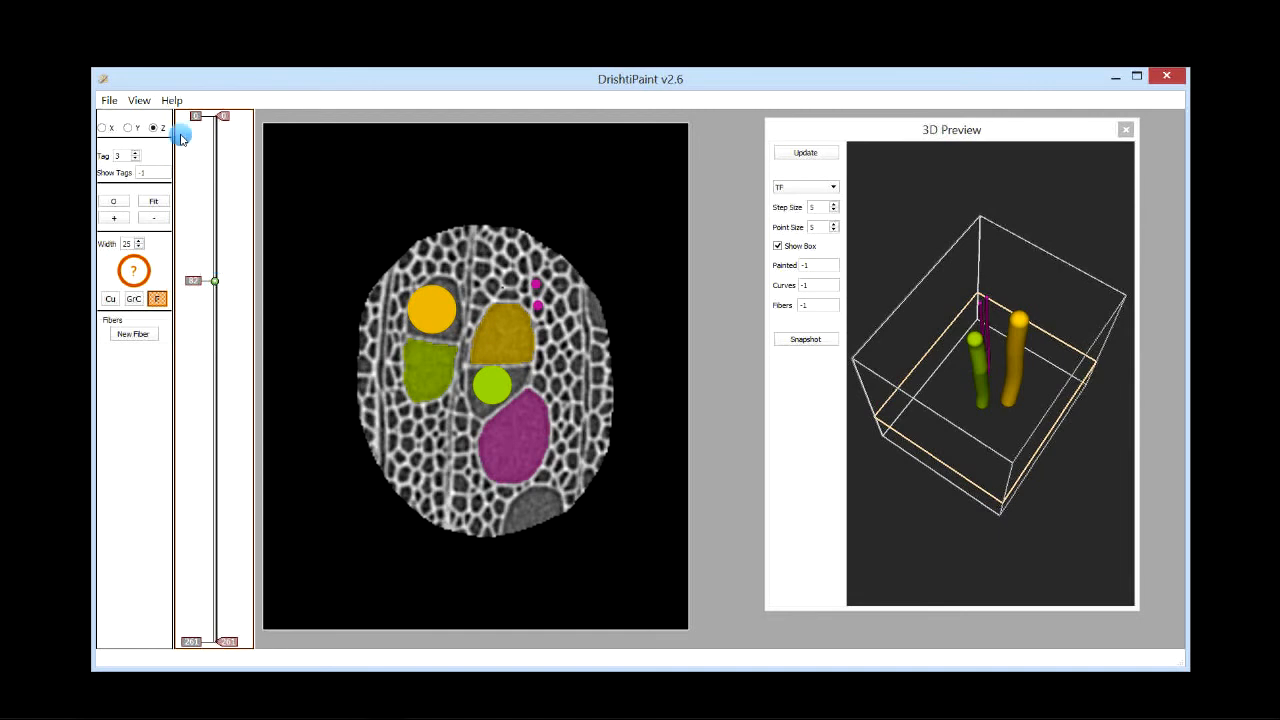
double_click(136, 155)
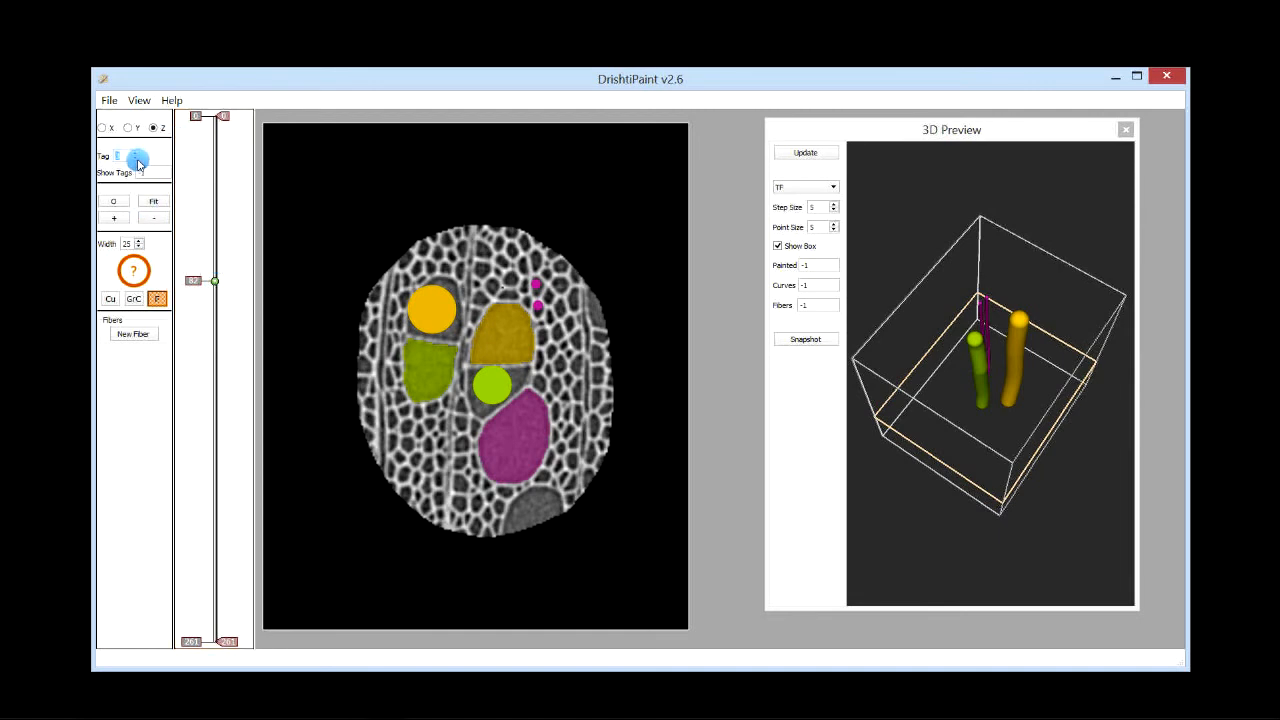
left_click(130, 335)
left_click(132, 334)
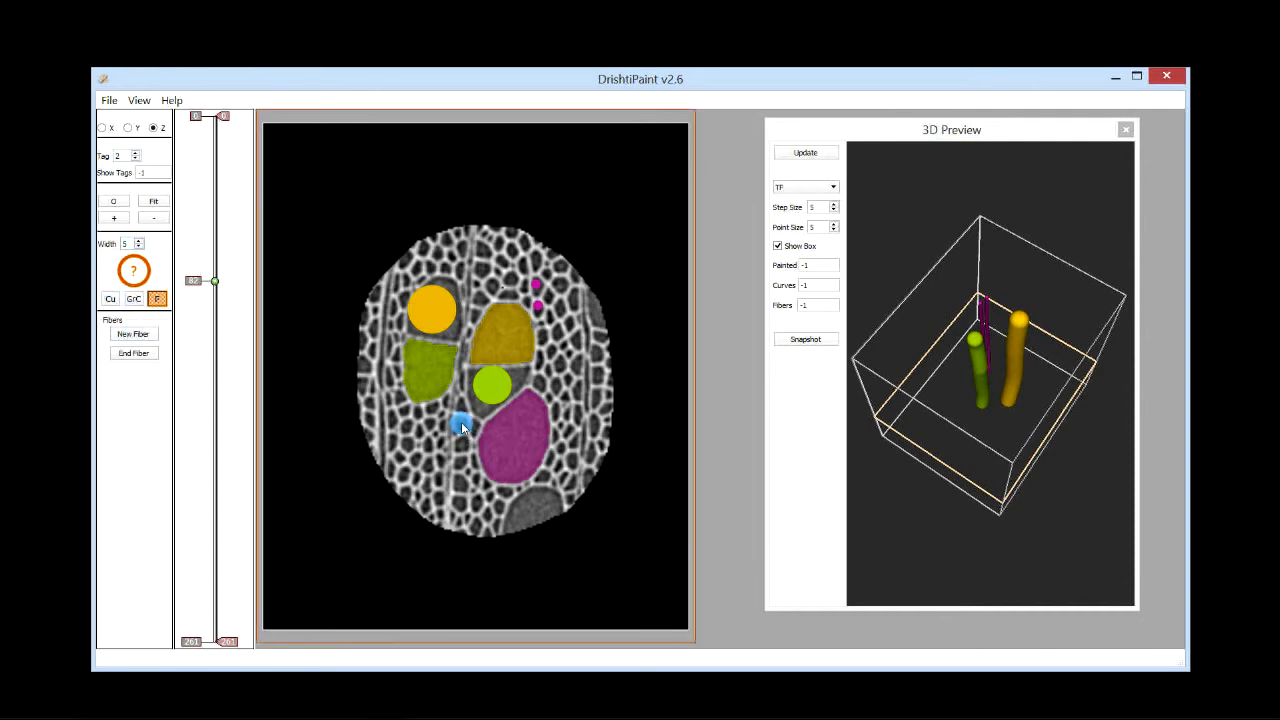
Step: Step through the Z slices to examine the small cell below the green circle
scroll(461, 427, "down", 20)
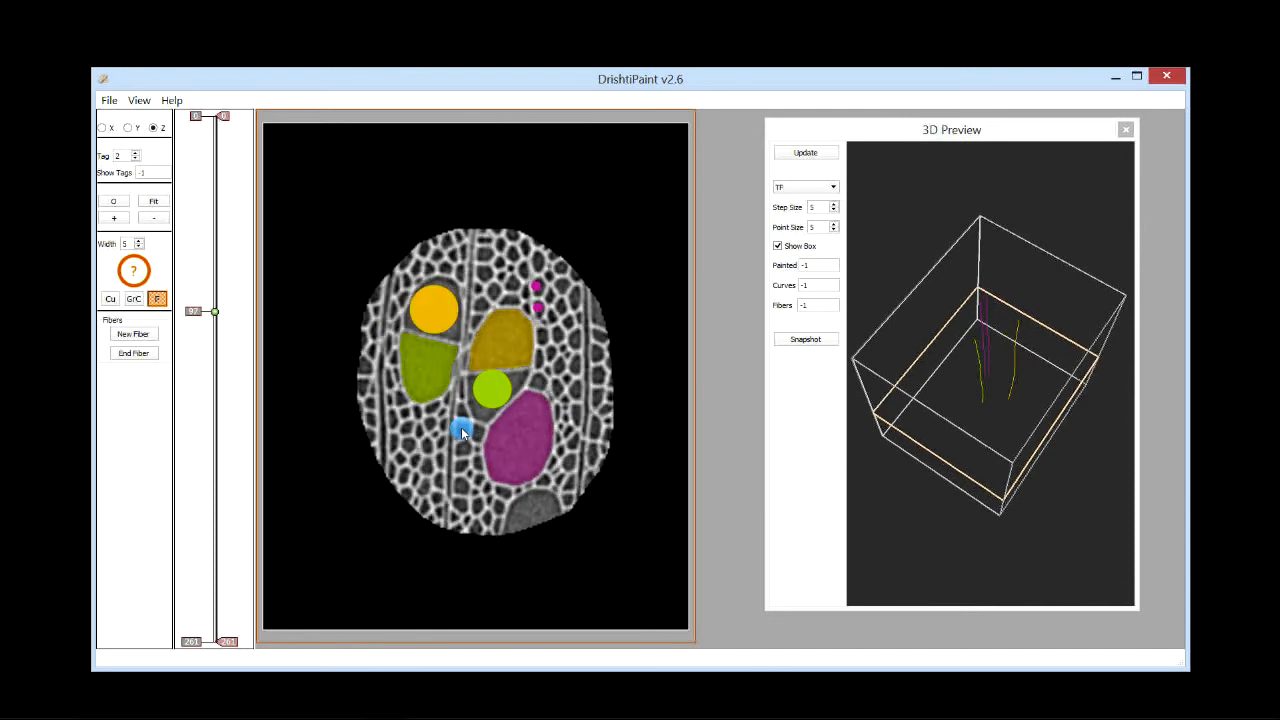
scroll(461, 434, "down", 7)
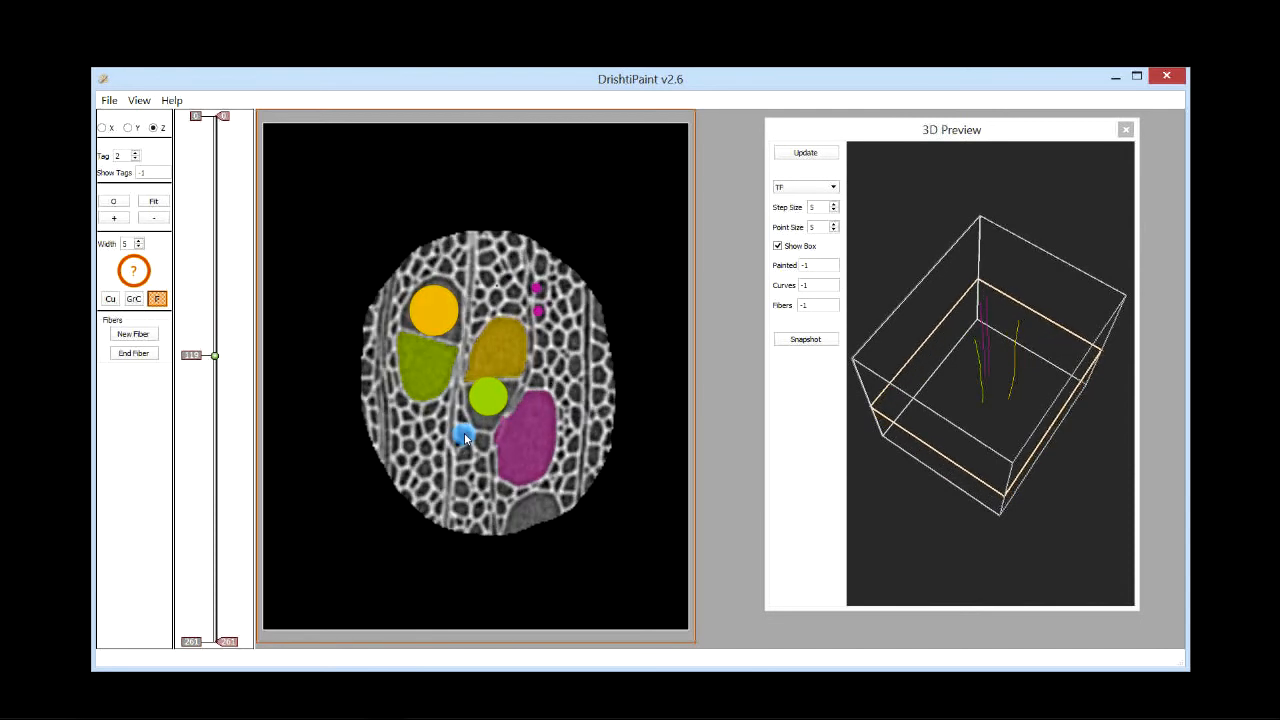
scroll(464, 432, "down", 20)
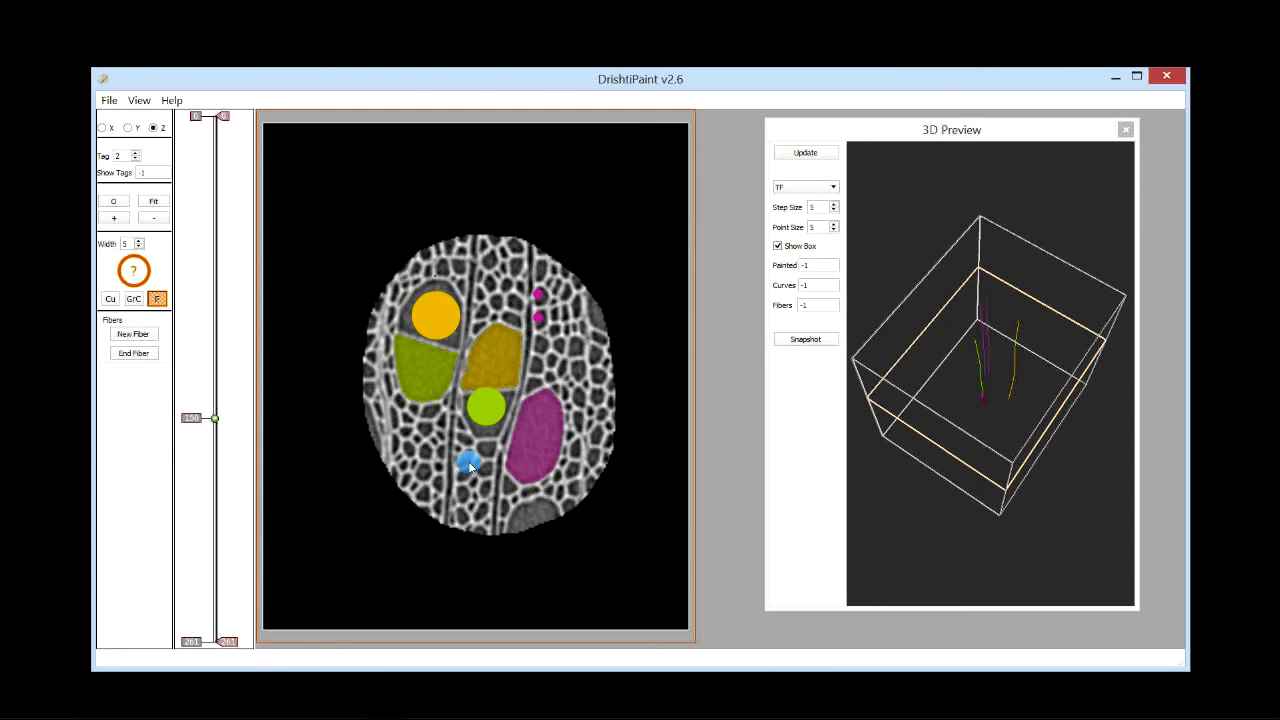
scroll(471, 461, "down", 16)
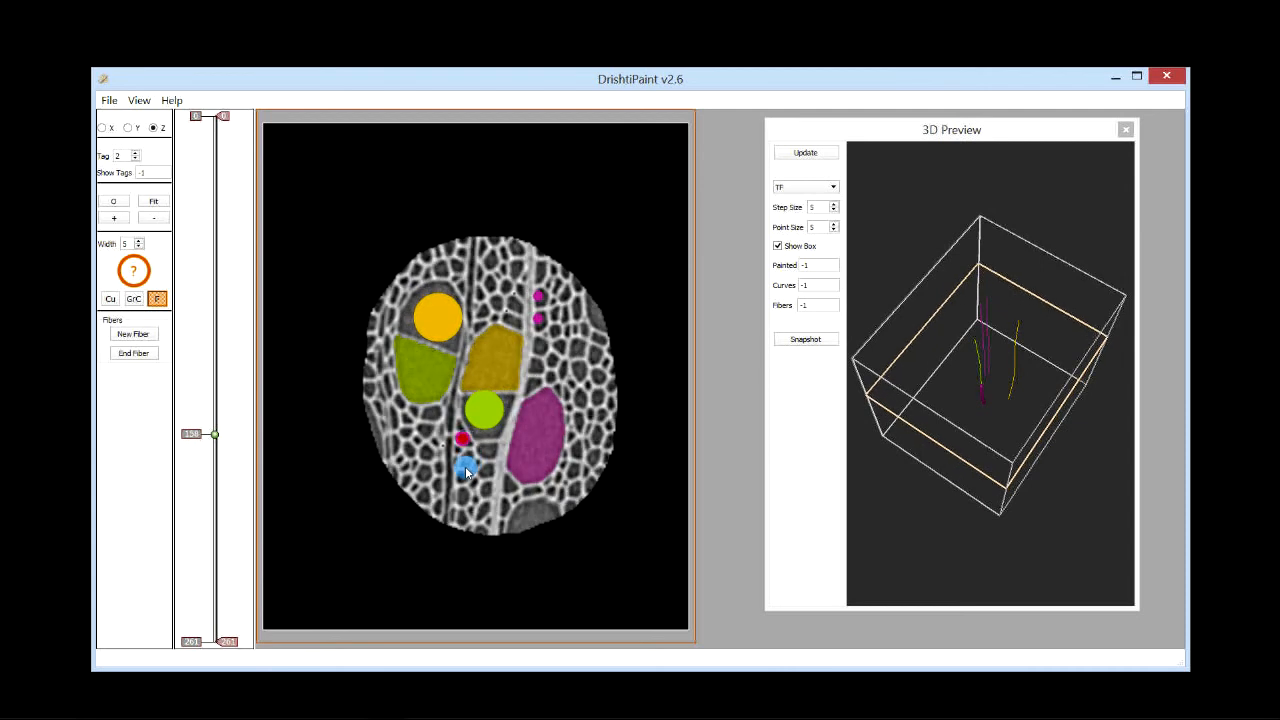
scroll(464, 468, "down", 20)
scroll(464, 470, "down", 9)
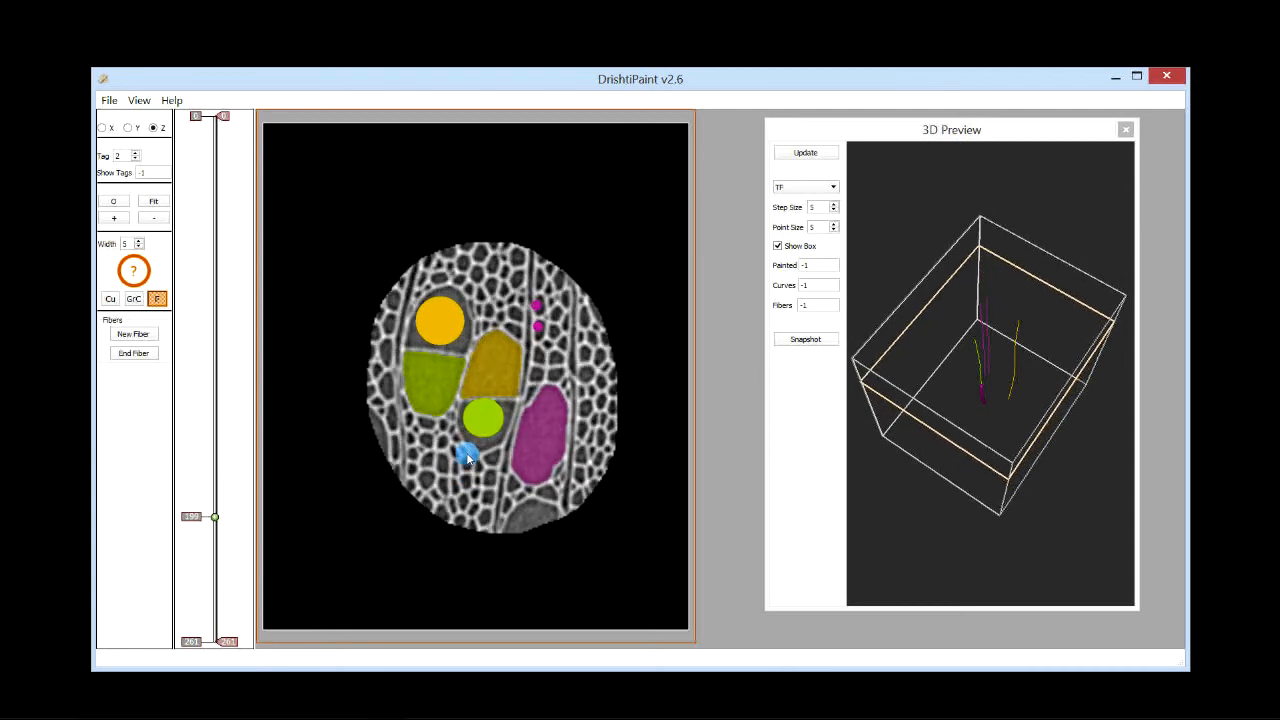
scroll(462, 479, "down", 20)
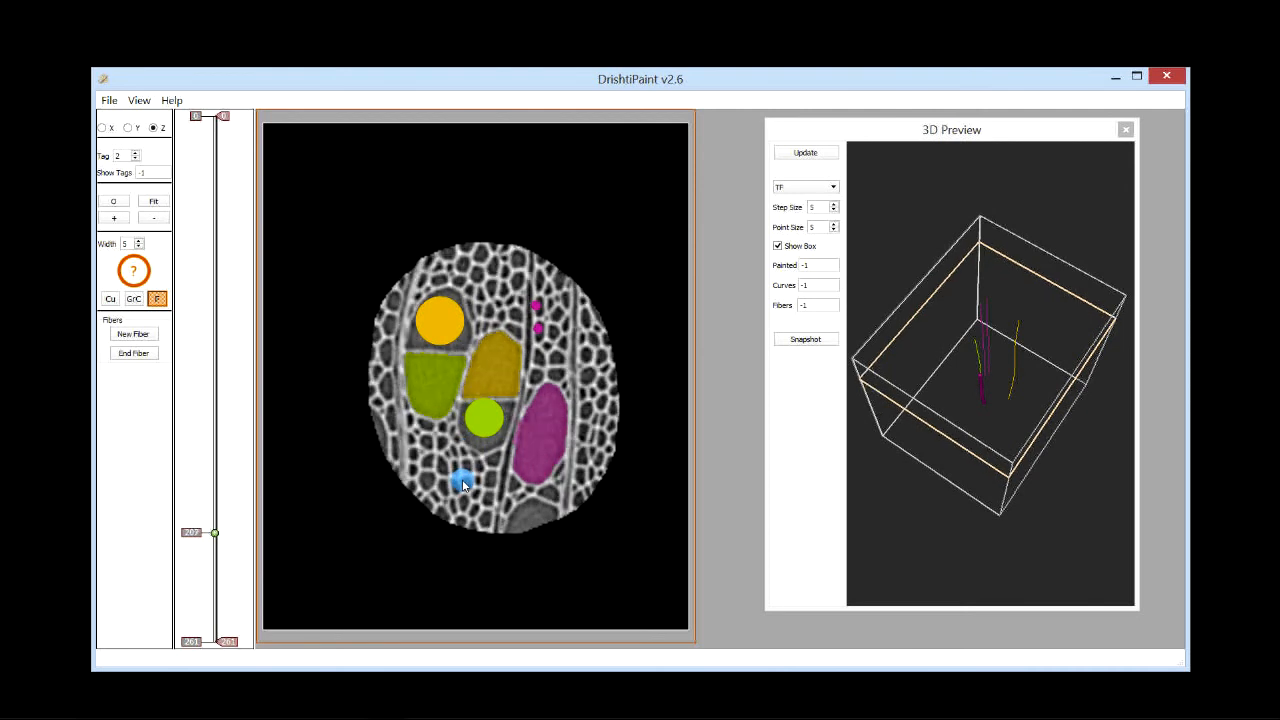
scroll(462, 475, "down", 16)
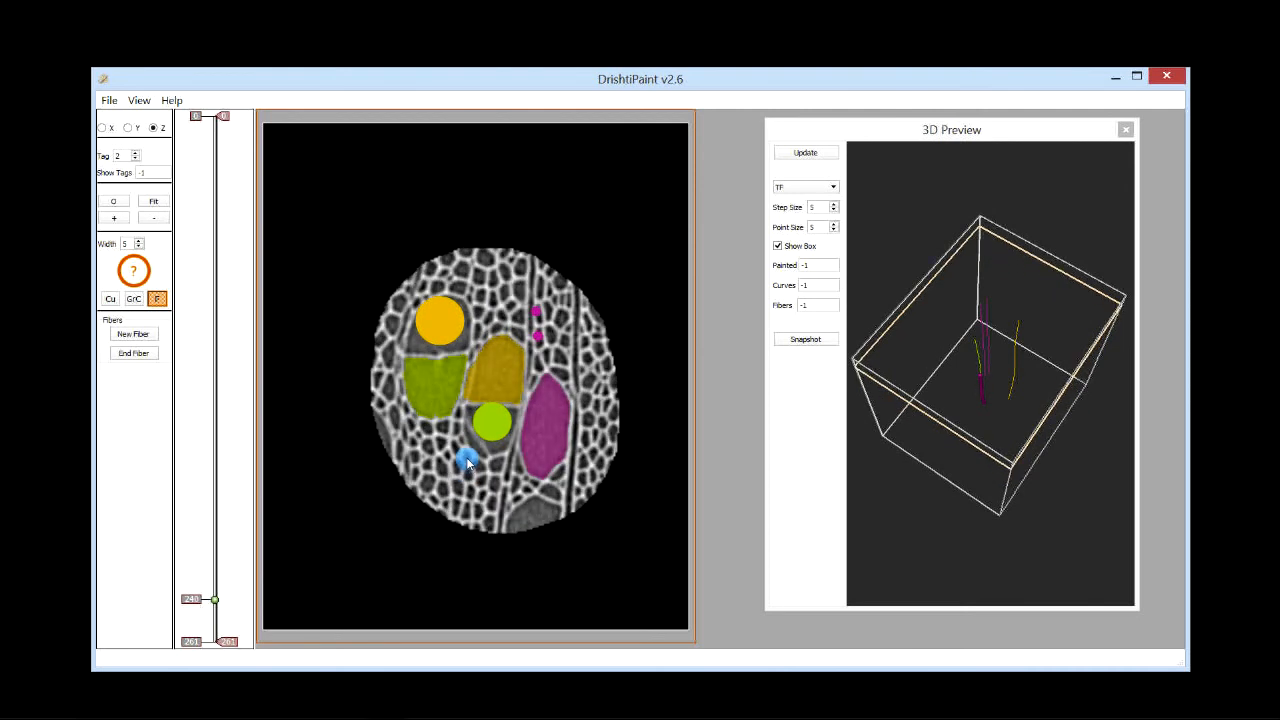
Step: Move through the Z slices to near the top of the stack and place a fiber point in the small cell beside the magenta region
scroll(466, 479, "down", 20)
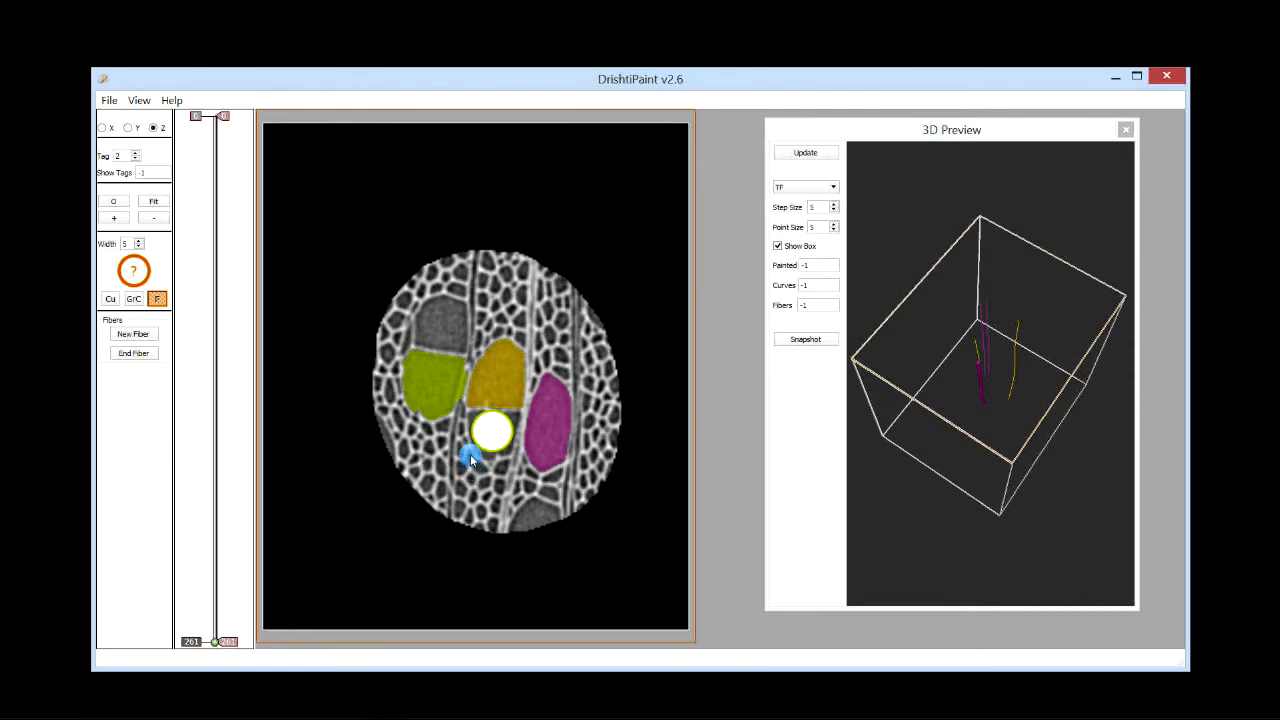
left_click_drag(201, 335, 206, 274)
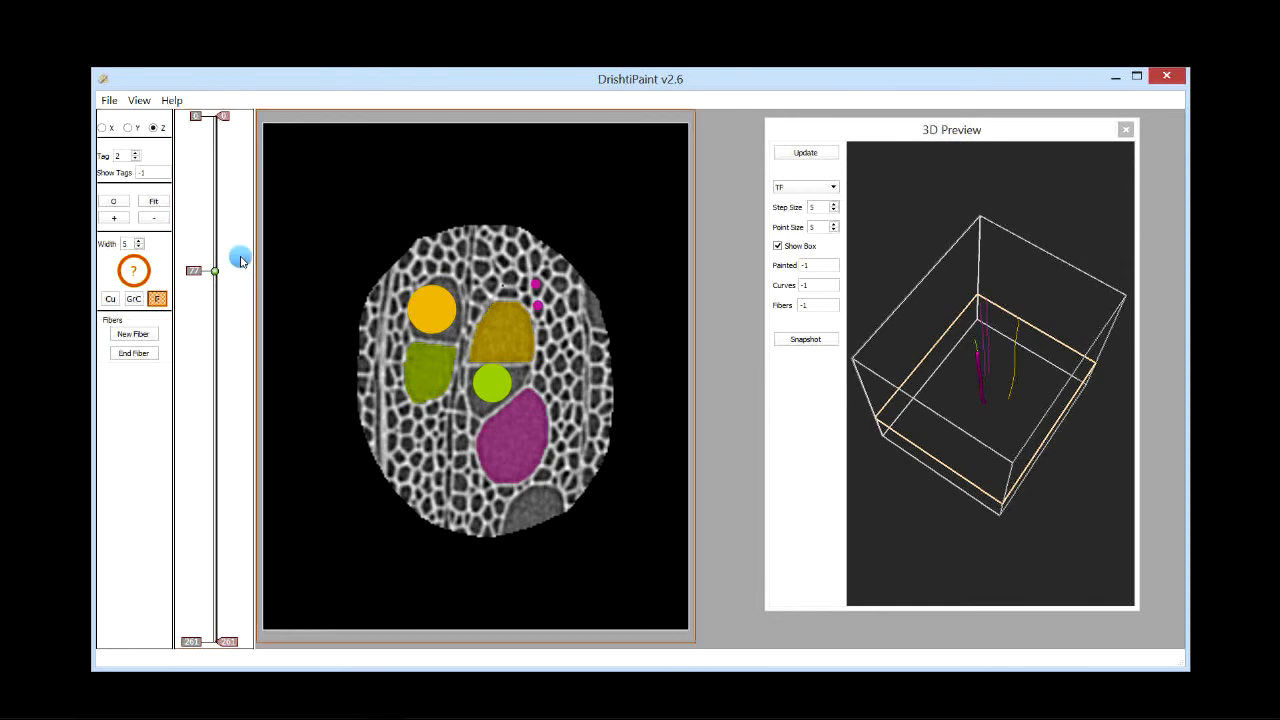
scroll(204, 265, "down", 6)
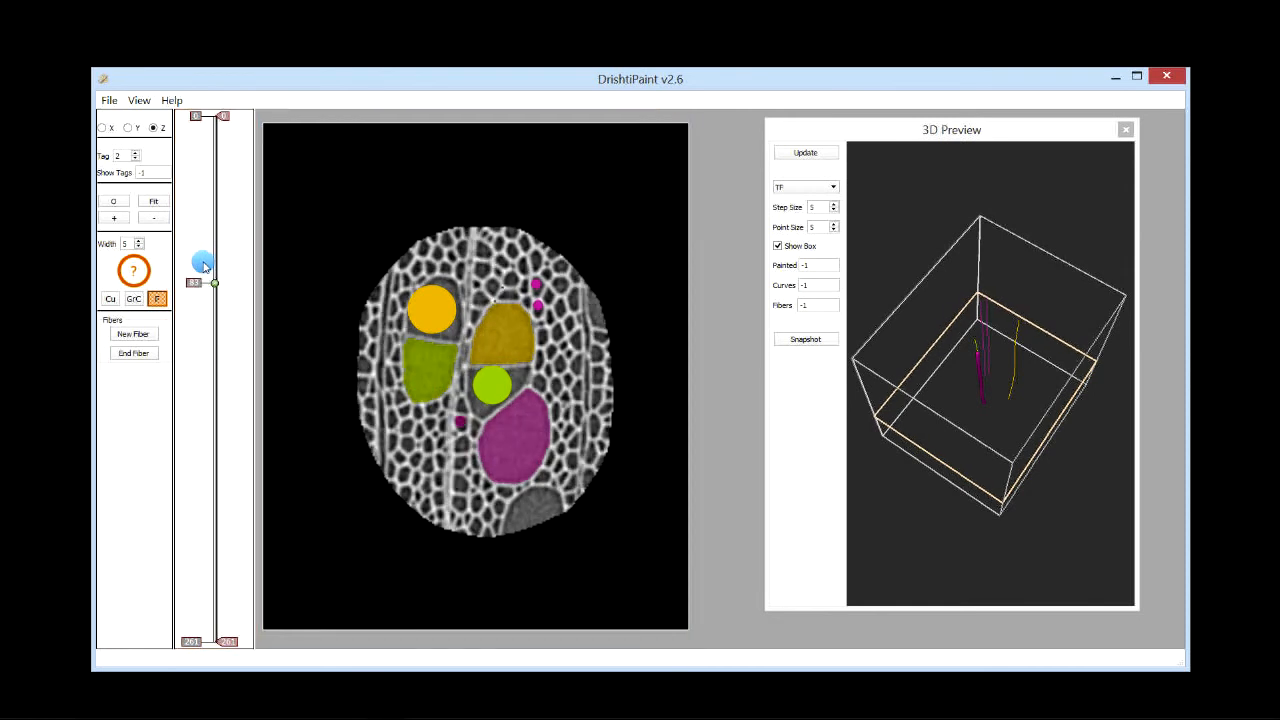
scroll(204, 265, "up", 4)
left_click_drag(203, 266, 204, 240)
scroll(203, 240, "up", 13)
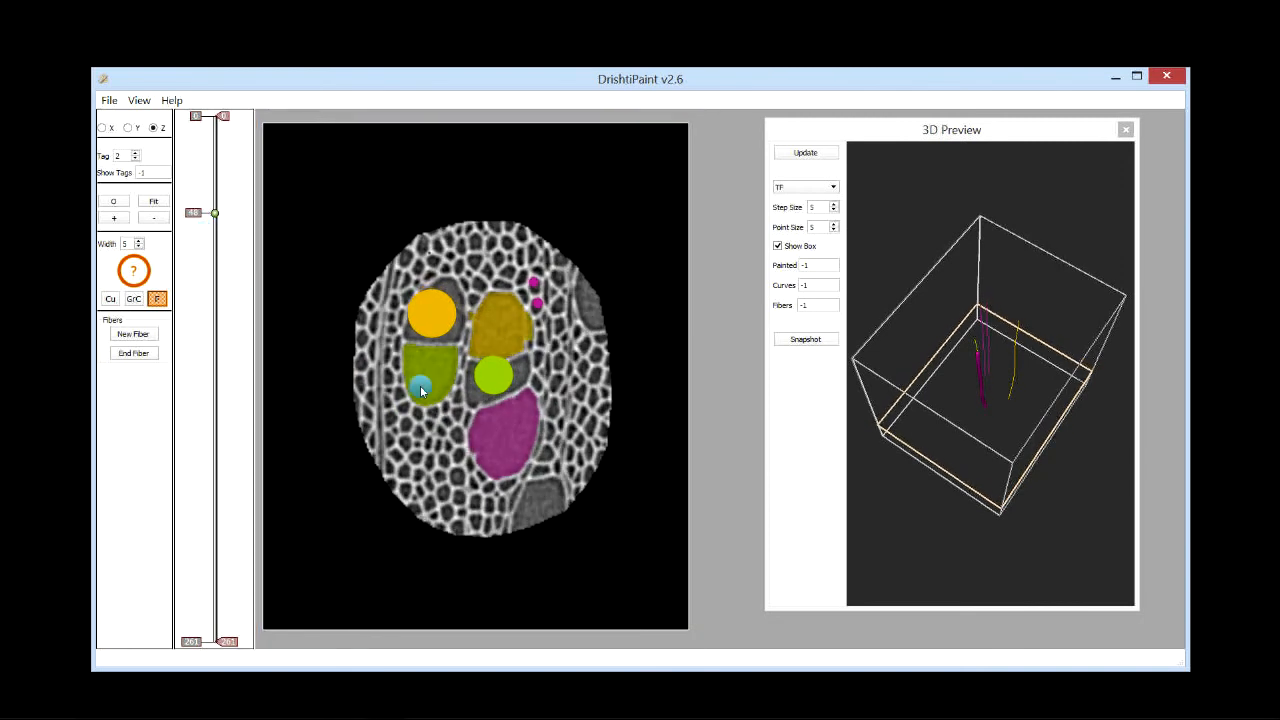
scroll(426, 437, "down", 8)
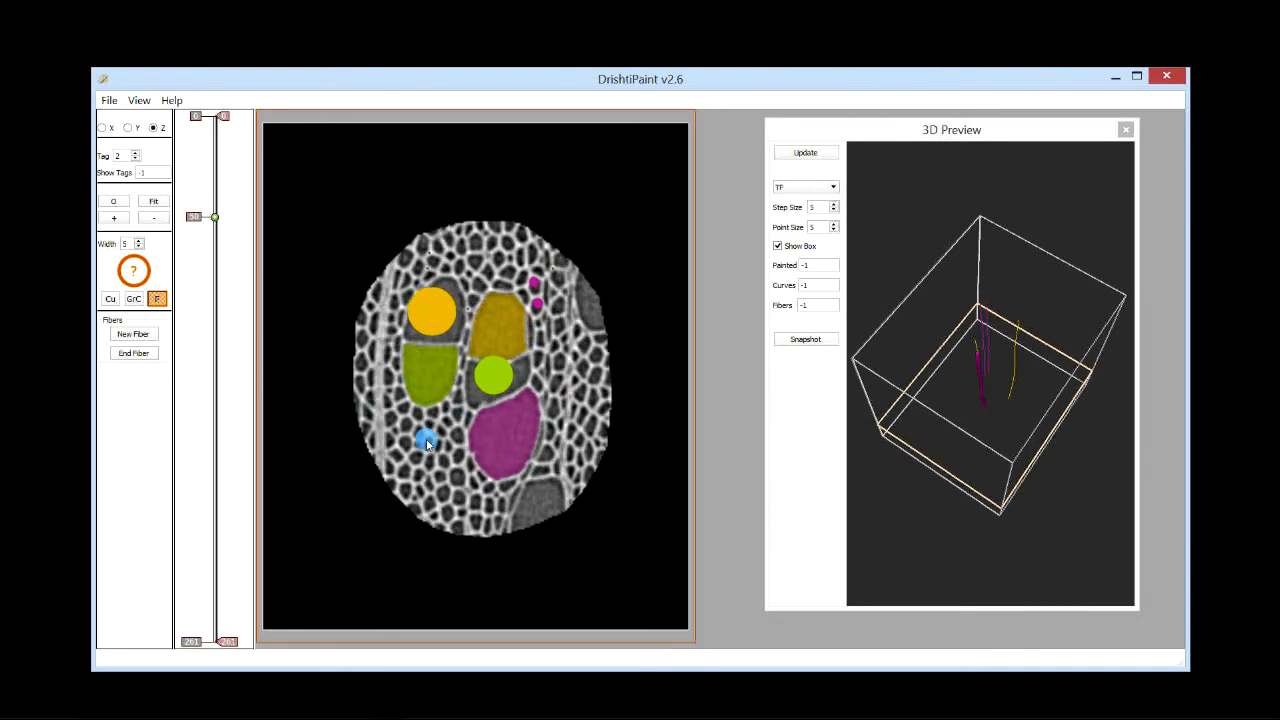
scroll(469, 457, "down", 11)
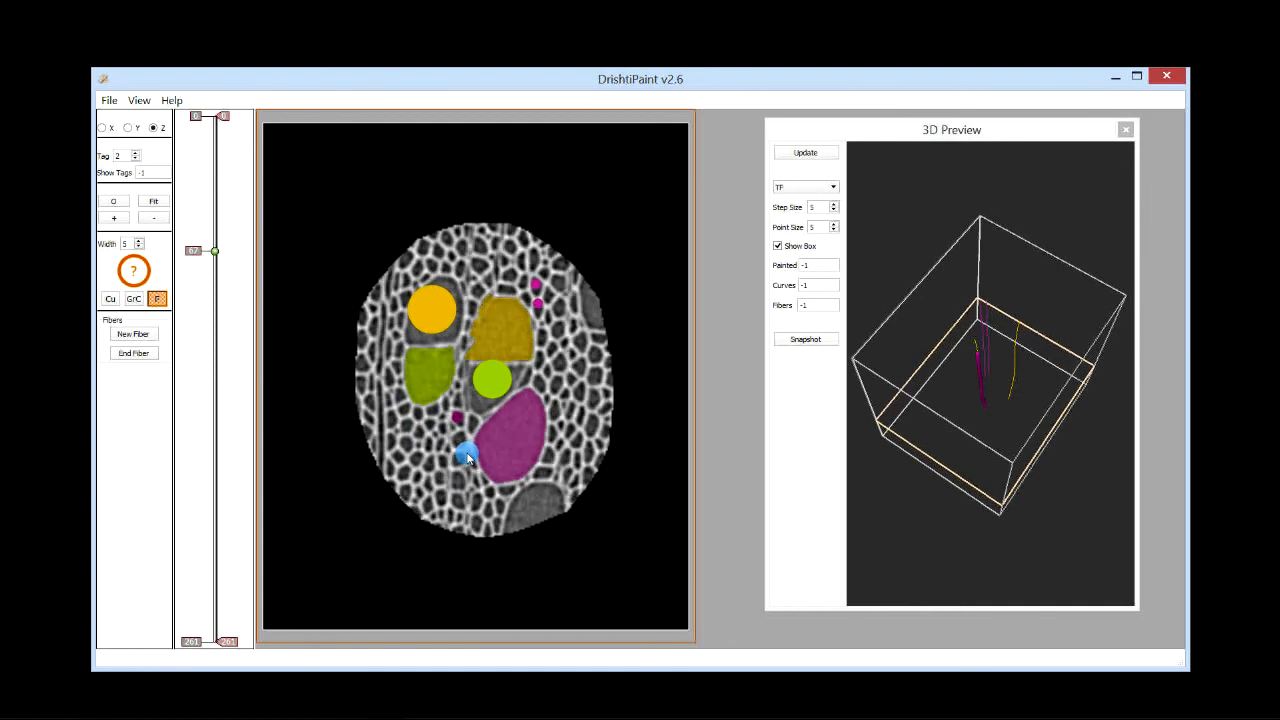
scroll(467, 455, "up", 18)
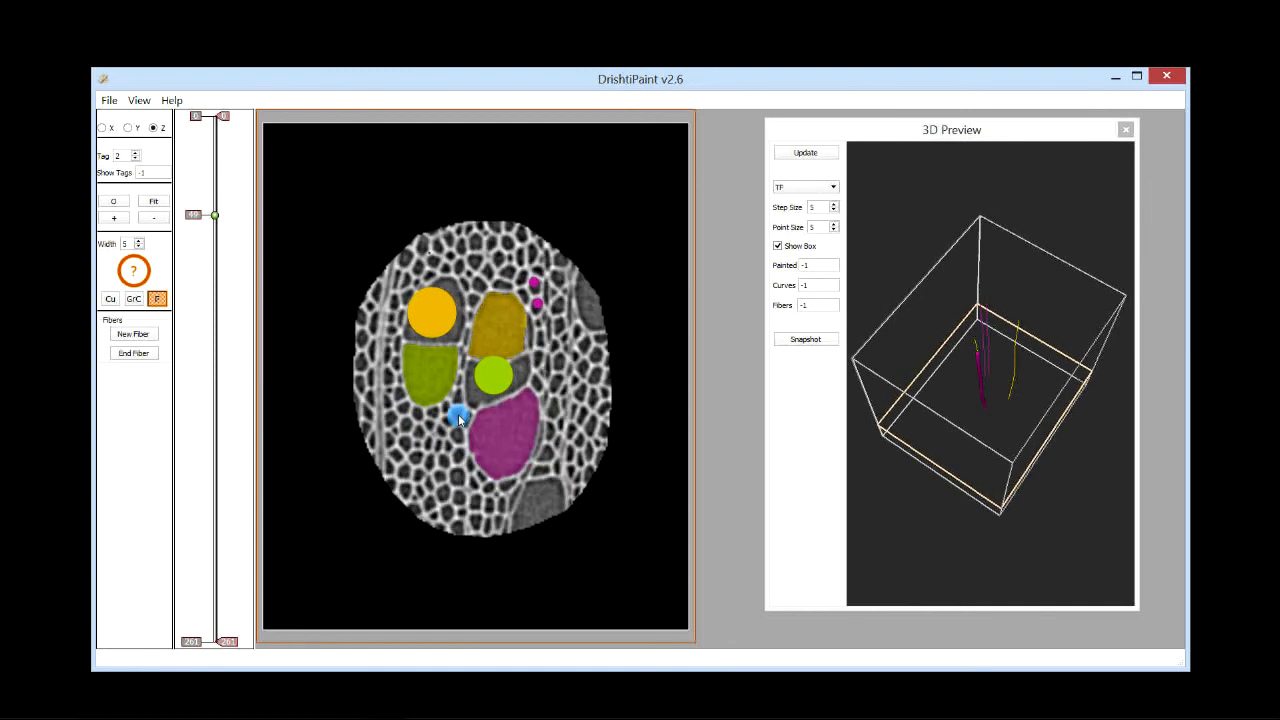
scroll(459, 416, "up", 12)
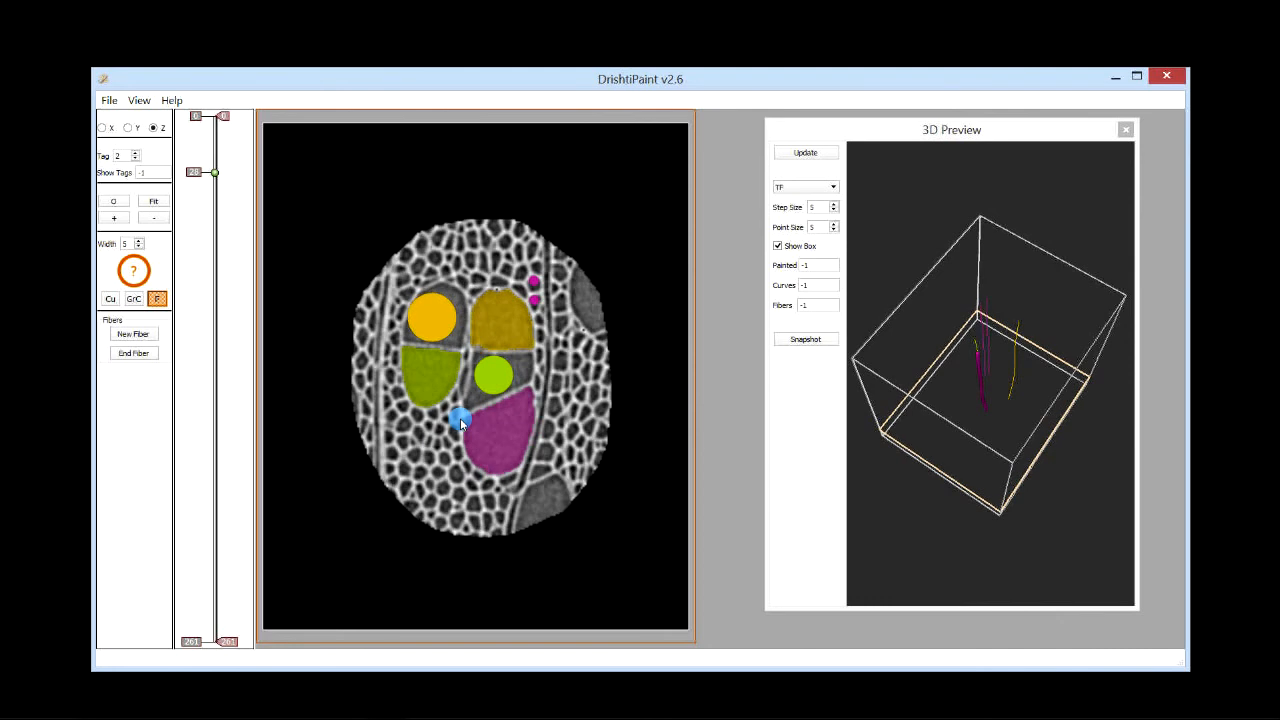
scroll(460, 418, "up", 8)
scroll(457, 417, "up", 9)
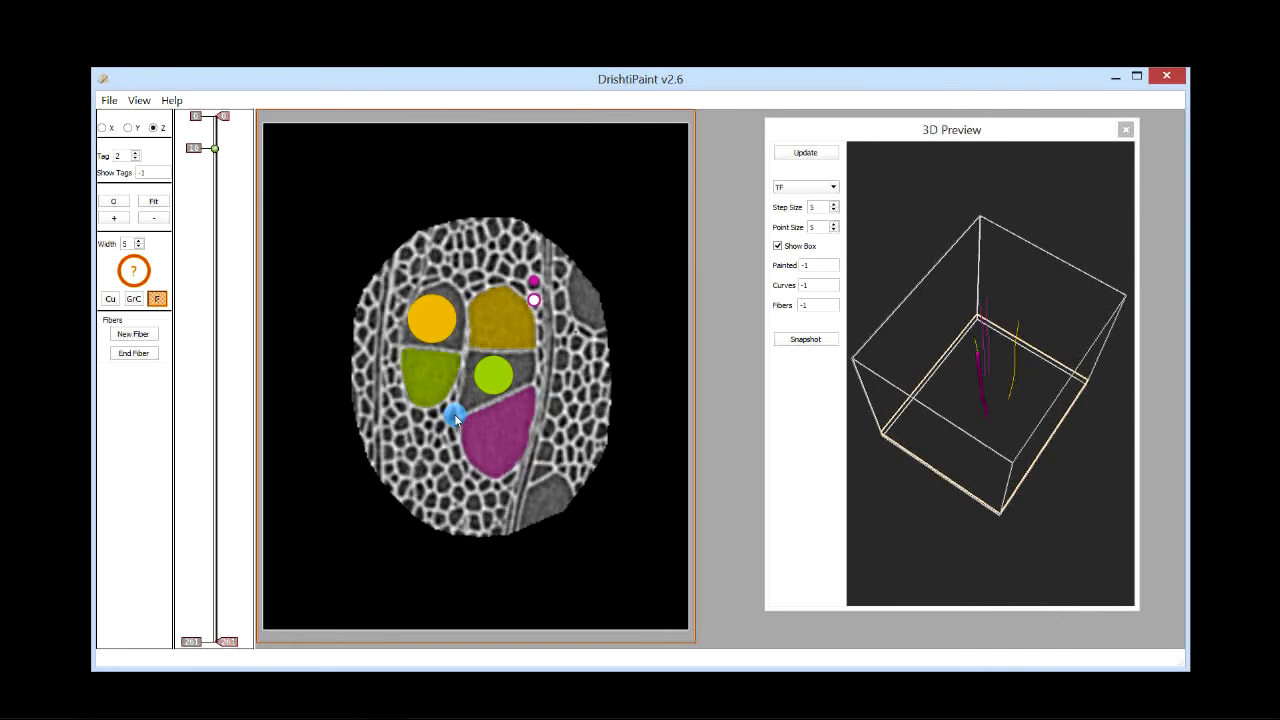
scroll(455, 420, "up", 3)
scroll(455, 418, "up", 3)
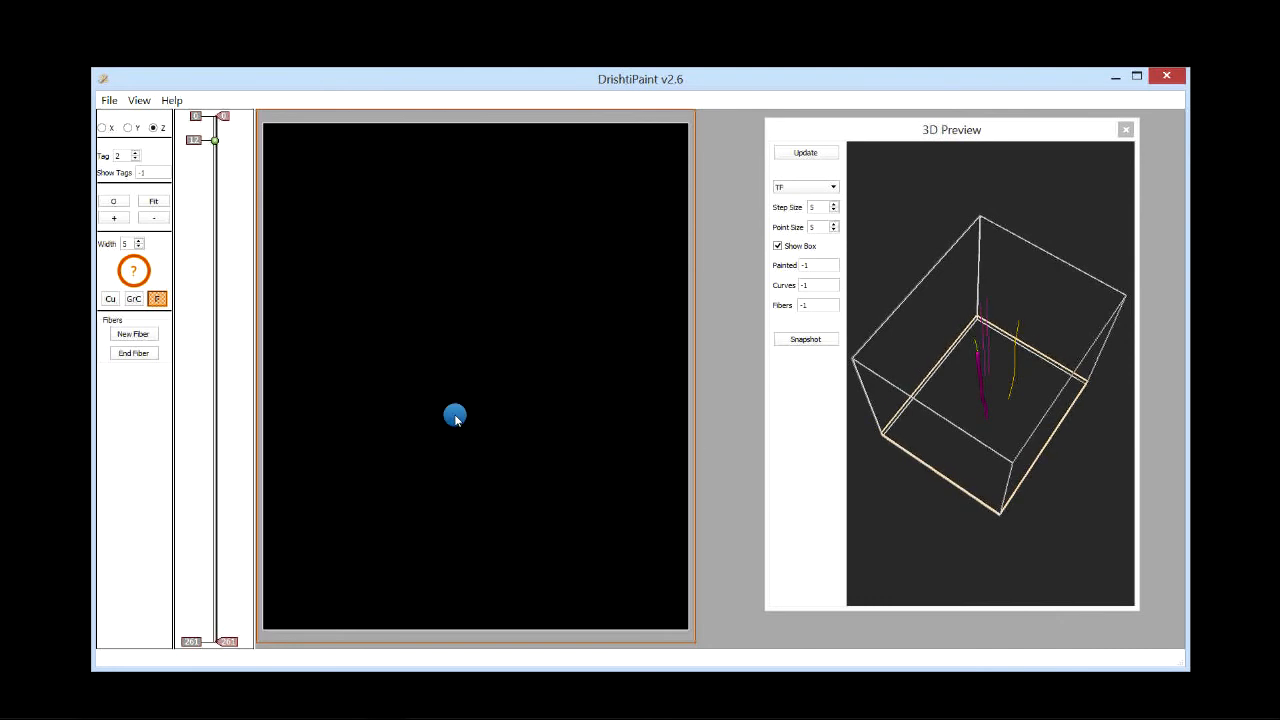
scroll(455, 418, "down", 3)
left_click(453, 414)
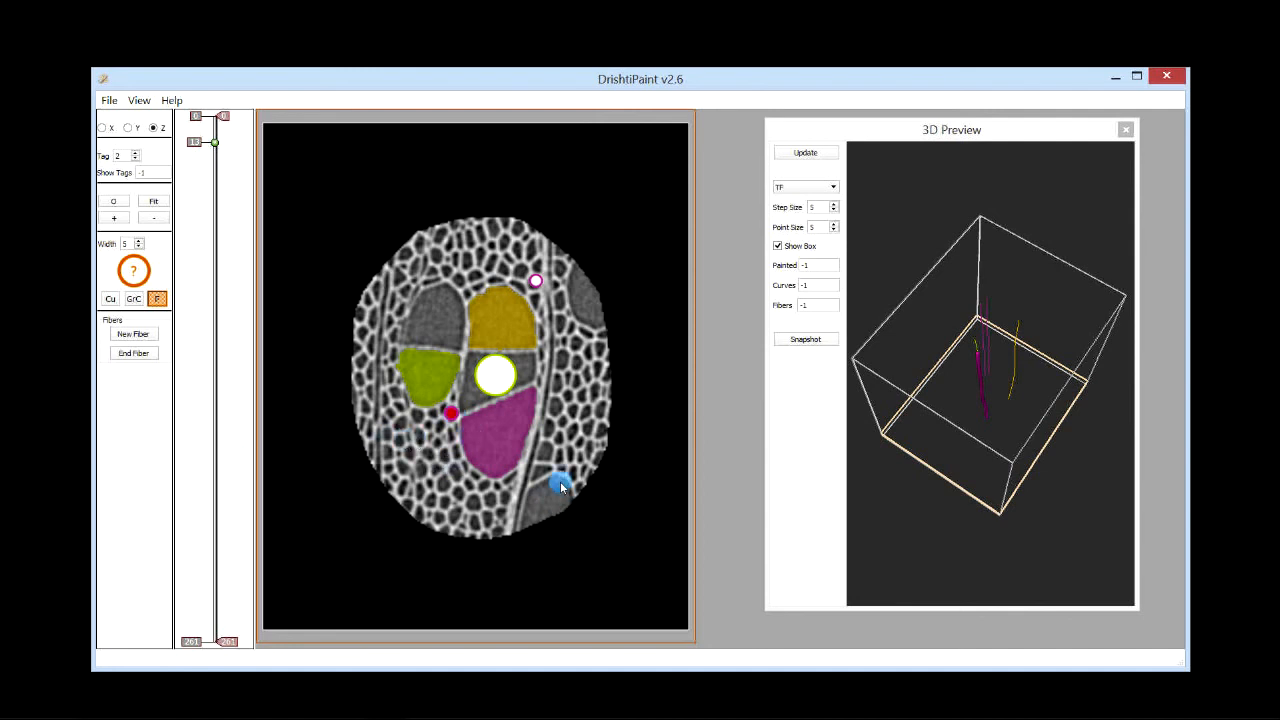
Step: End the current fiber and rotate the 3D preview to inspect the traced fibers
scroll(561, 471, "up", 1)
scroll(561, 471, "down", 1)
left_click(157, 362)
mouse_move(982, 536)
left_mouse_down()
mouse_move(1000, 500)
mouse_move(946, 417)
mouse_move(894, 451)
mouse_move(988, 540)
mouse_move(986, 491)
mouse_move(966, 477)
mouse_move(1006, 517)
mouse_move(978, 459)
left_mouse_up()
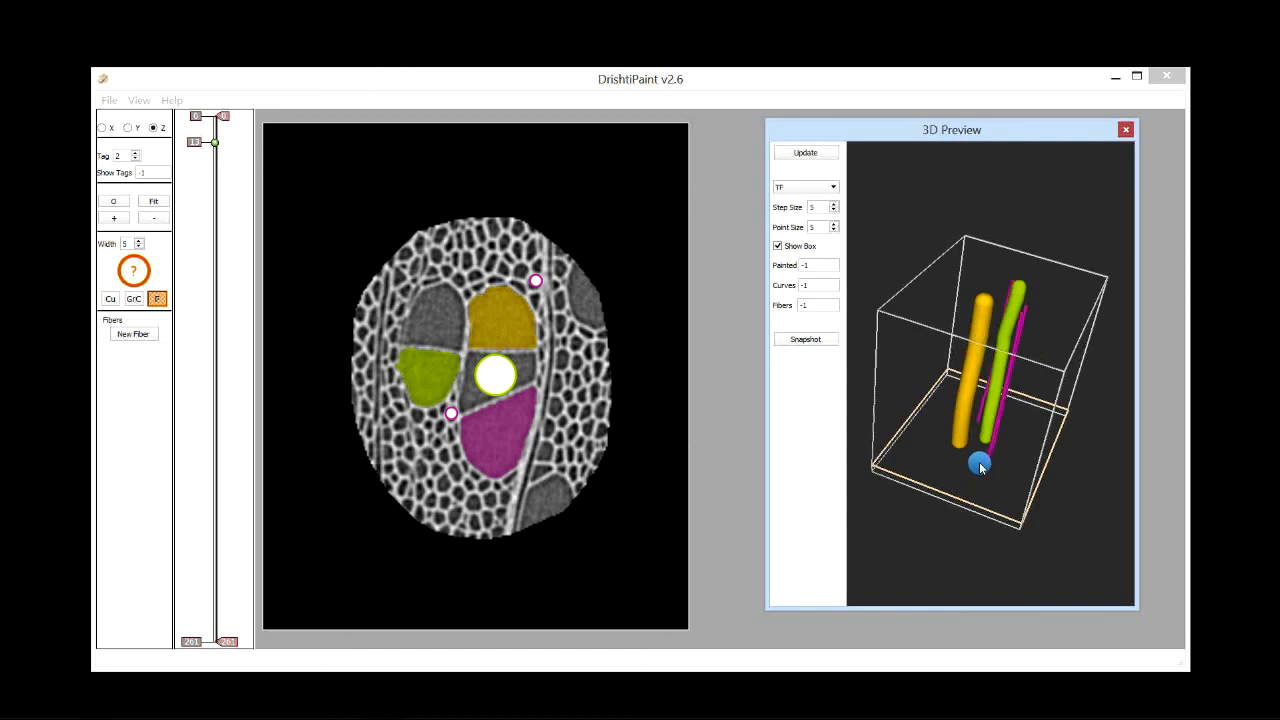